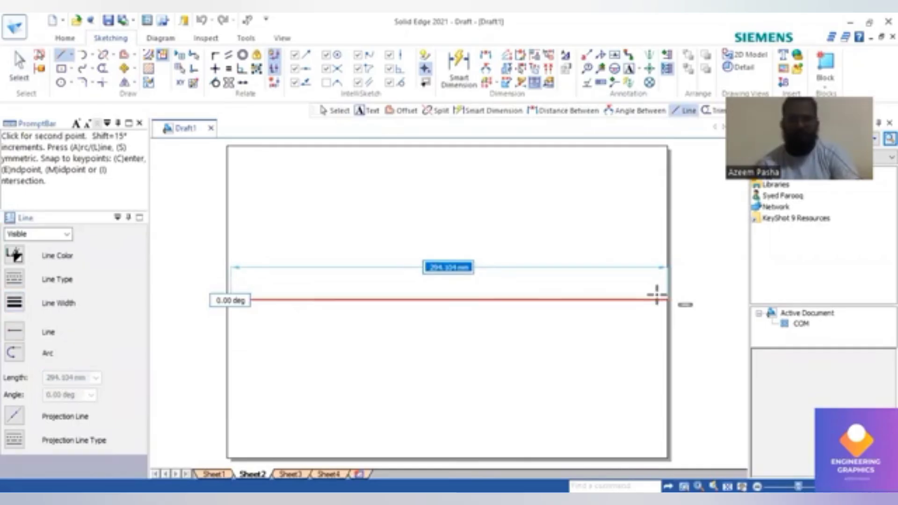
# - Finish the horizontal reference line across the sheet and label its ends x and y in text size 5
pyautogui.click(656, 299)
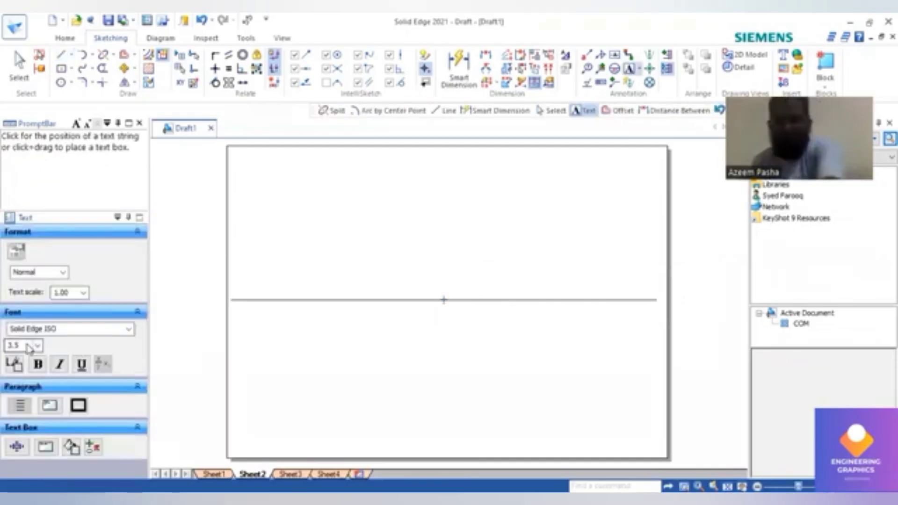
pyautogui.click(27, 346)
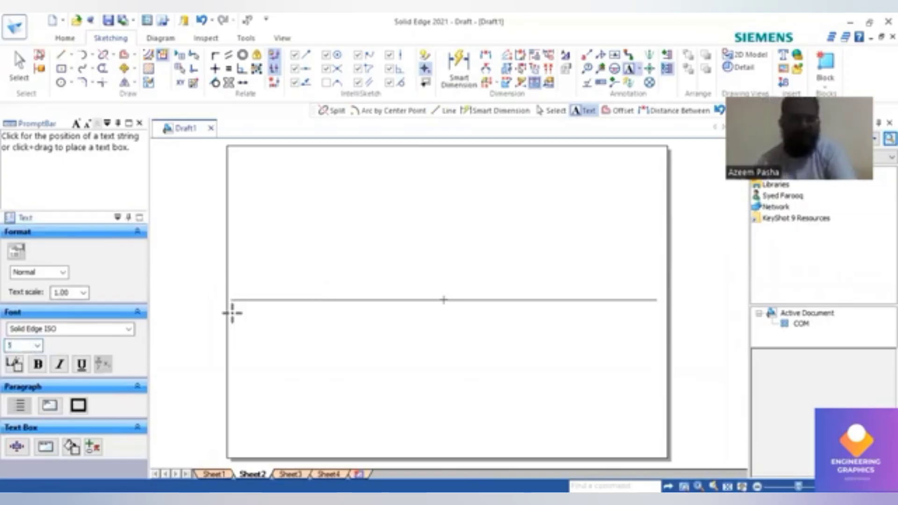
pyautogui.click(229, 305)
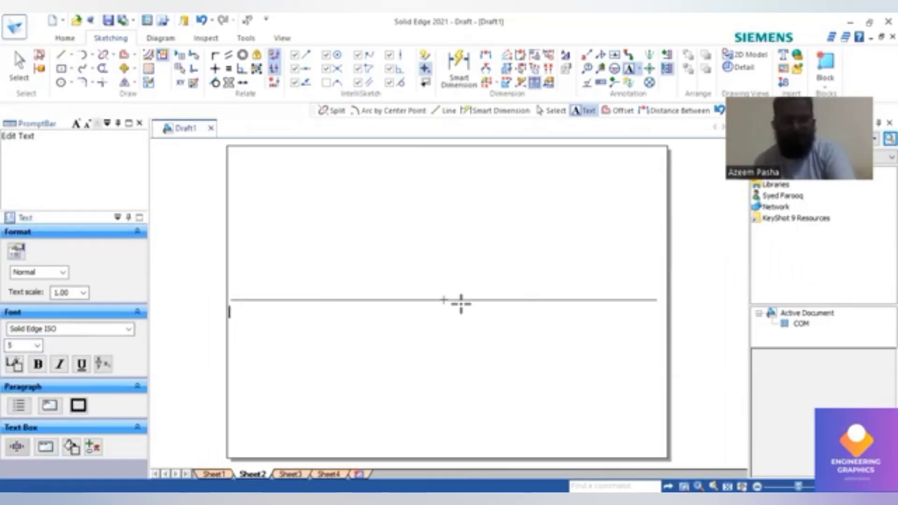
pyautogui.click(653, 309)
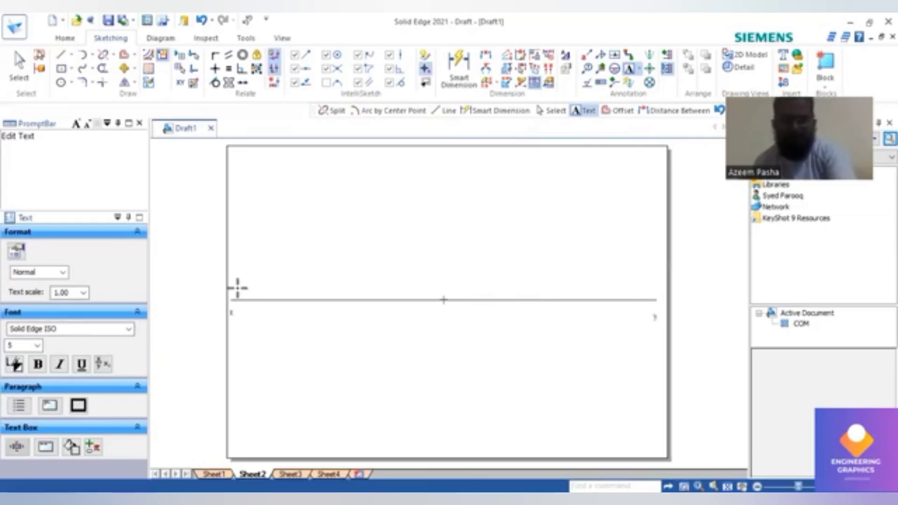
# - Add the text vp just above and hp just below the reference line near its x end
pyautogui.click(239, 291)
pyautogui.write('vp')
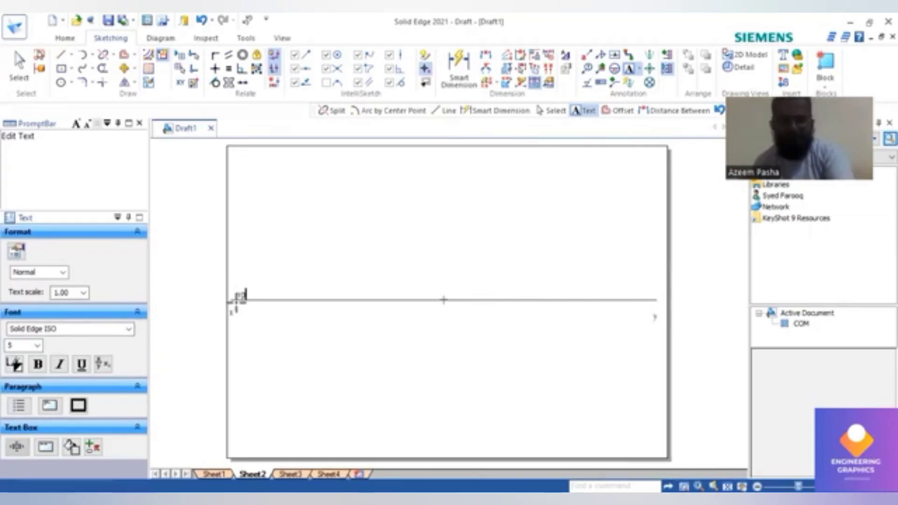
pyautogui.click(236, 309)
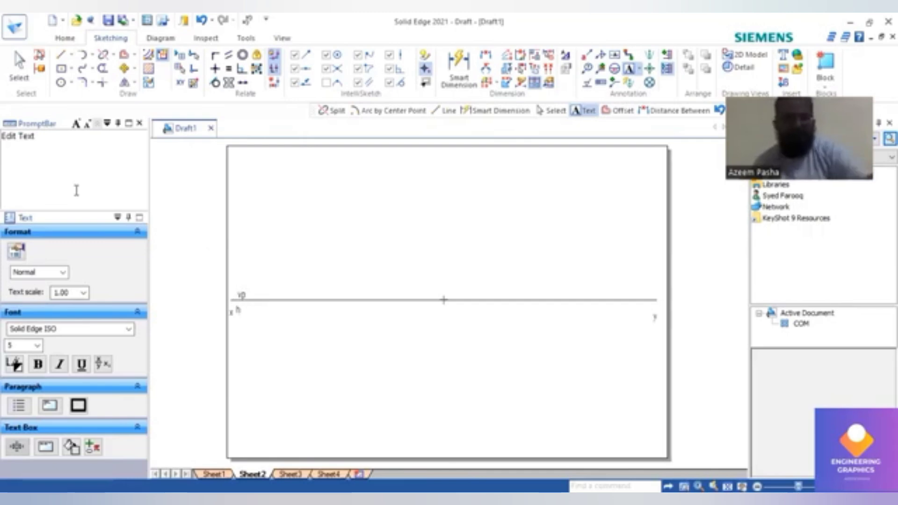
pyautogui.write('hp')
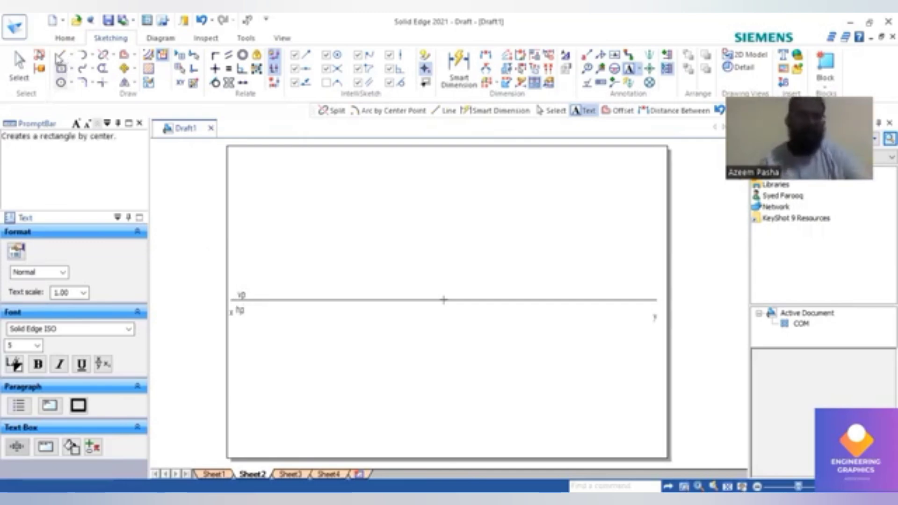
# - Draw an inclined line at -150 degrees from a point on the reference line down to below the x label
pyautogui.click(57, 54)
pyautogui.click(59, 56)
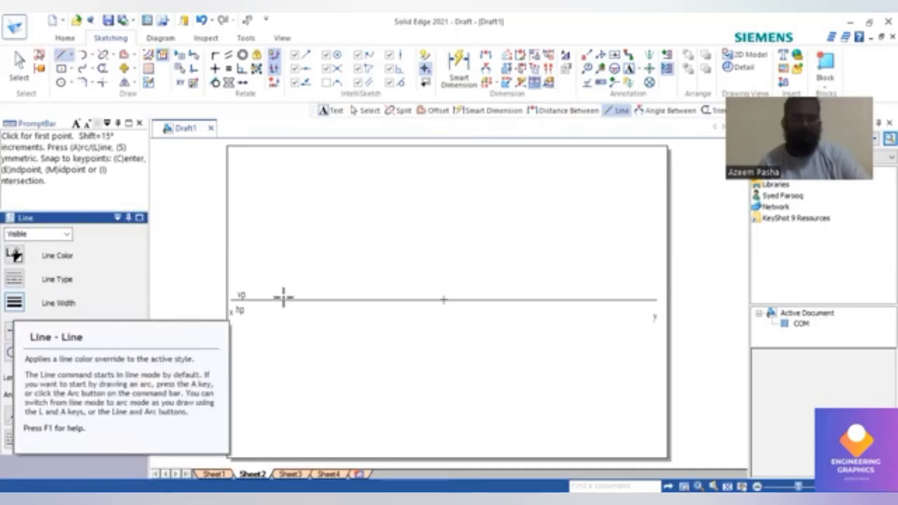
pyautogui.click(330, 299)
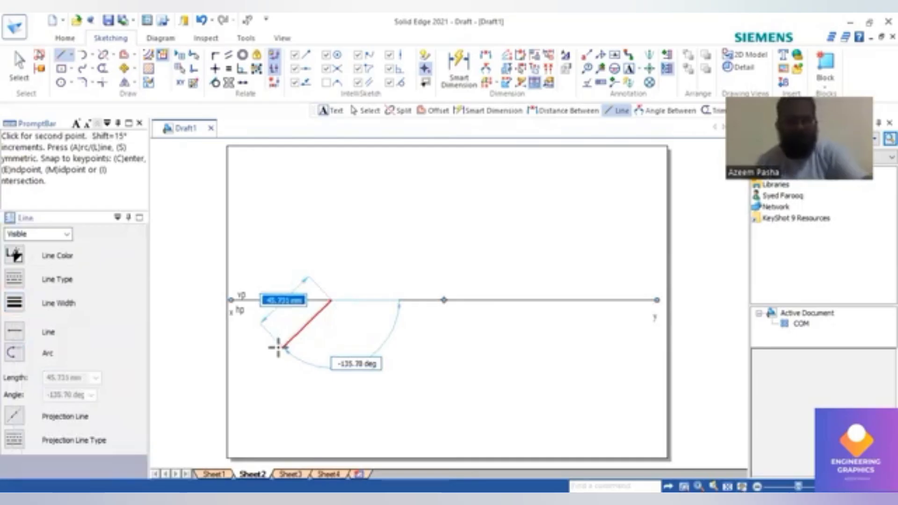
pyautogui.press('Tab')
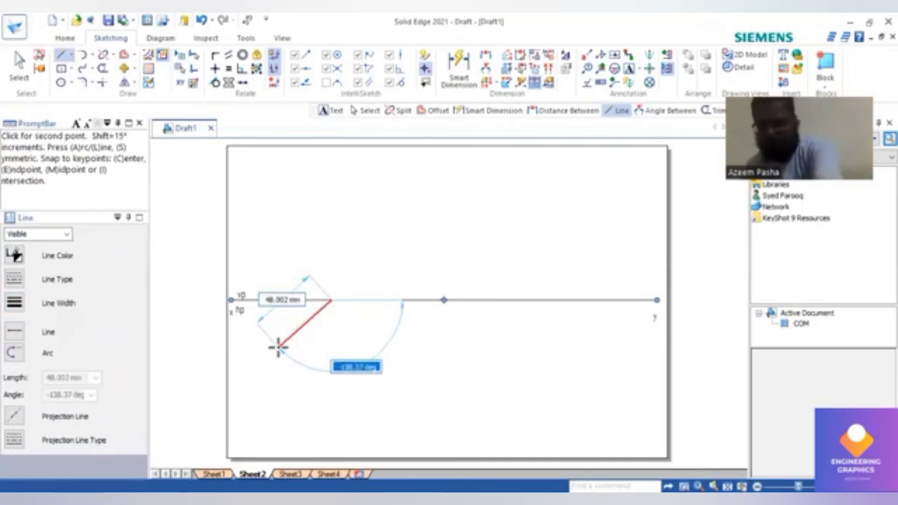
pyautogui.press('BackSpace')
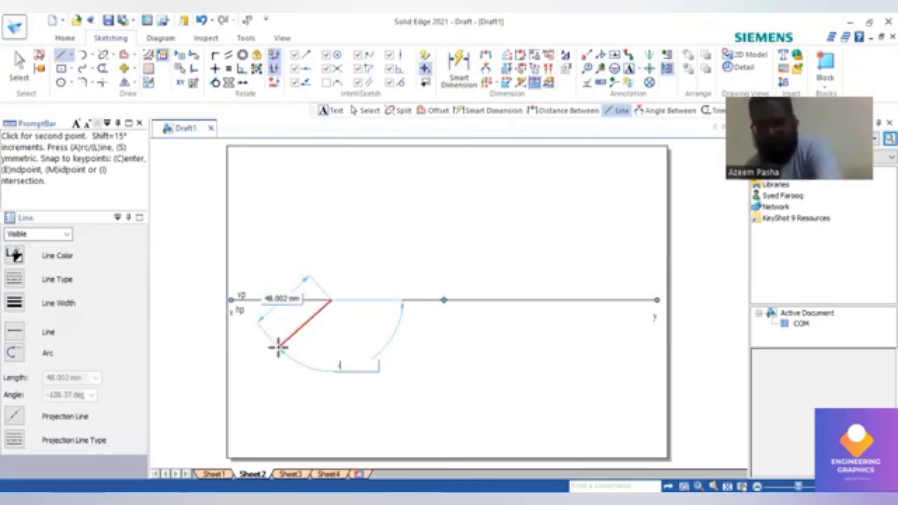
pyautogui.write('-150')
pyautogui.press('Tab')
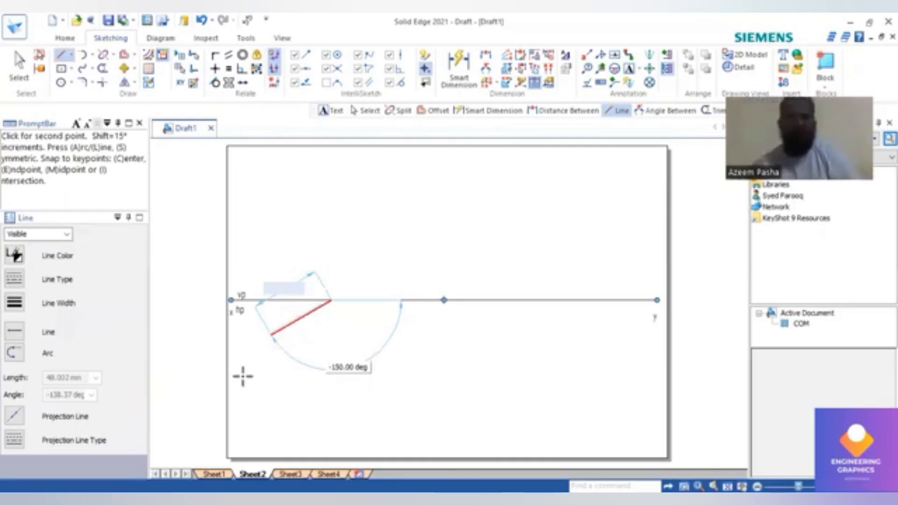
pyautogui.press('Return')
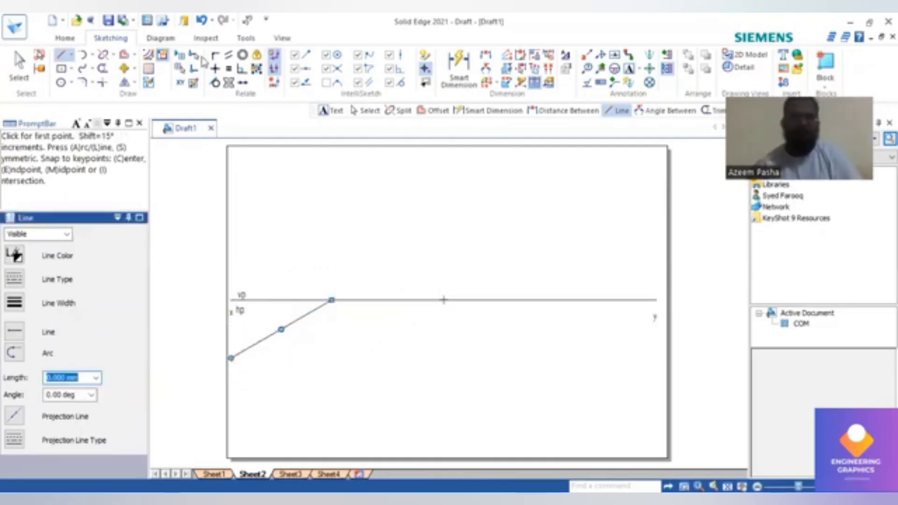
# - Dimension the angle between the reference line and the inclined line
pyautogui.click(486, 69)
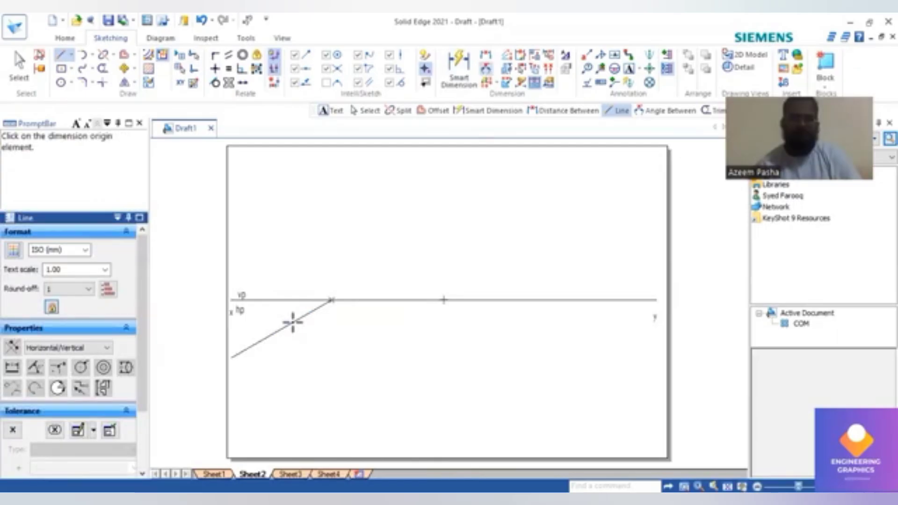
pyautogui.click(276, 300)
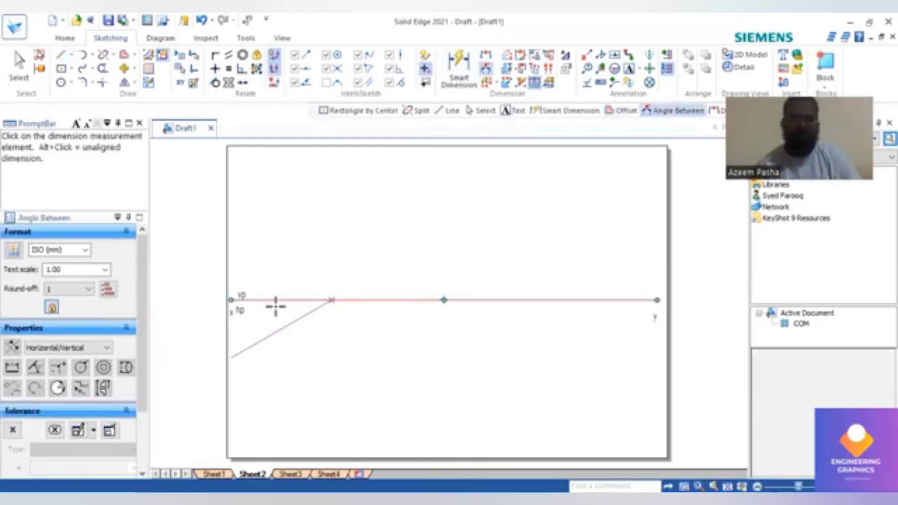
pyautogui.click(337, 319)
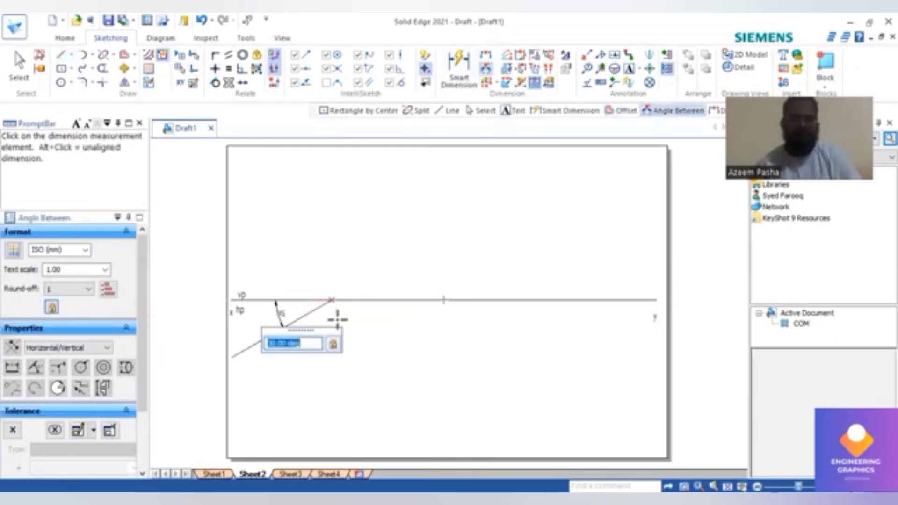
# - Draw a 40 x 40 mm square by its center, turned 45 degrees, below the reference line near the inclined line
pyautogui.scroll(2, 337, 319)
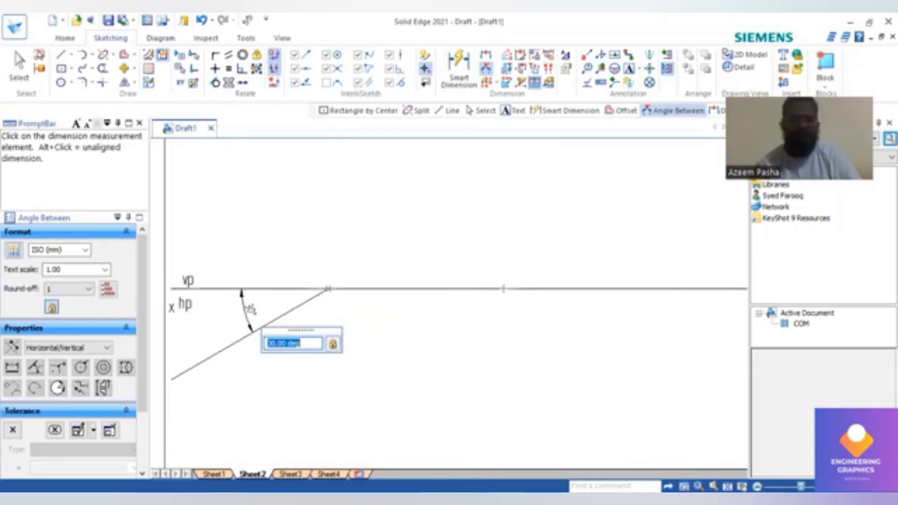
pyautogui.click(63, 70)
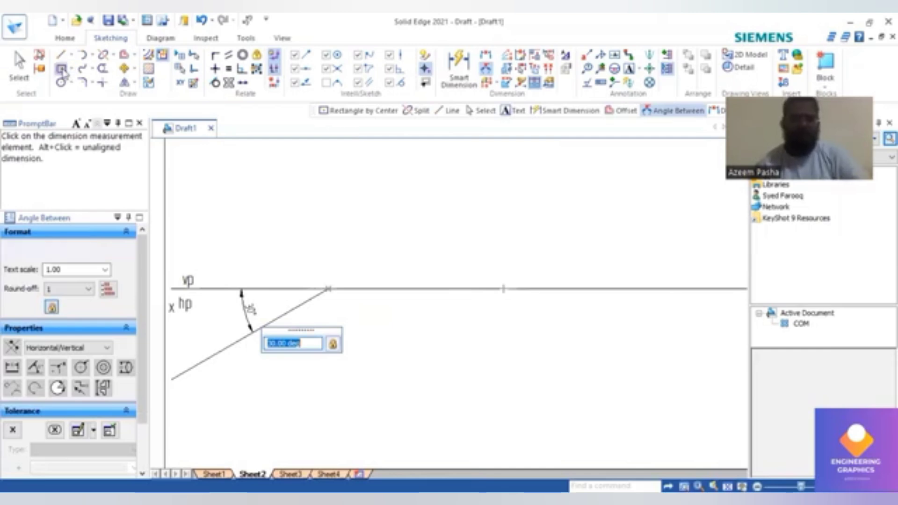
pyautogui.click(62, 70)
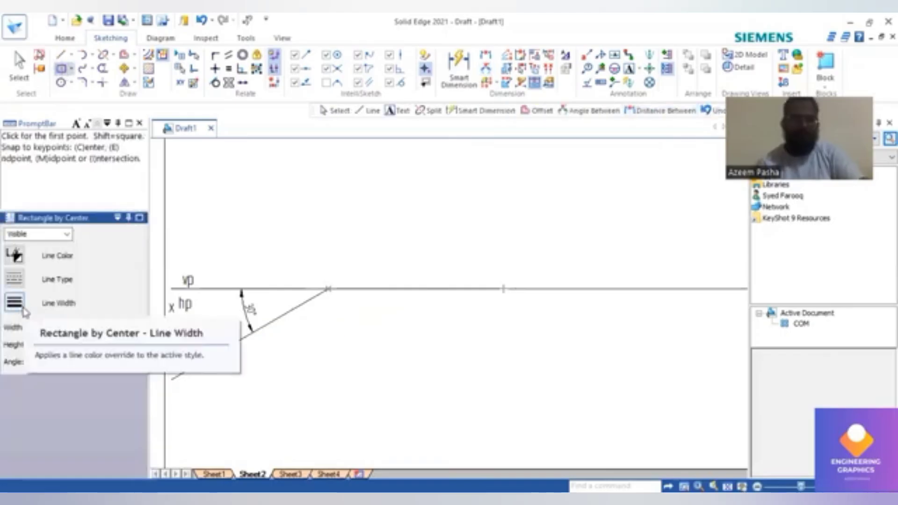
pyautogui.click(75, 328)
pyautogui.write('40')
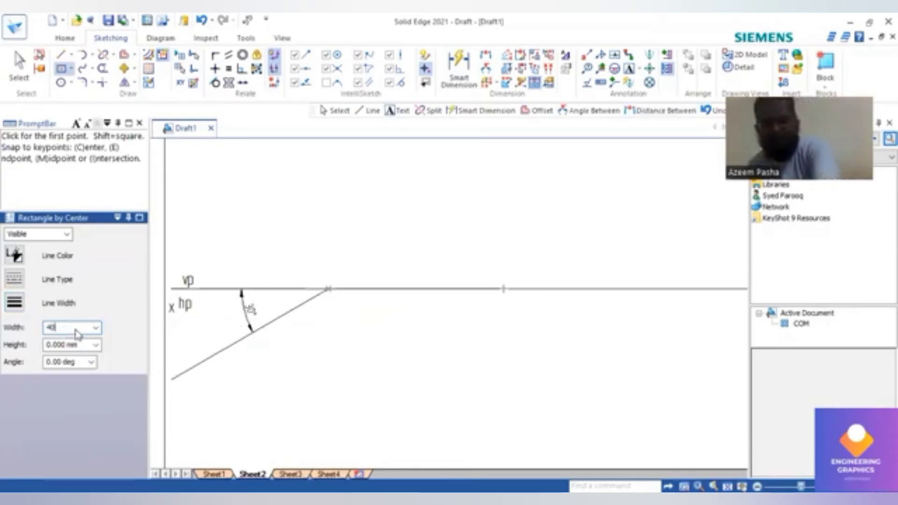
pyautogui.press('Tab')
pyautogui.write('4')
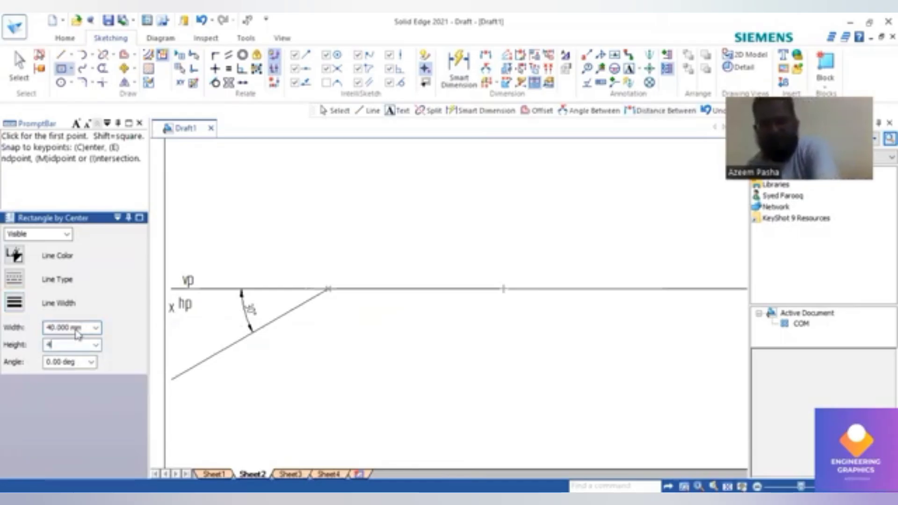
pyautogui.write('0')
pyautogui.press('Tab')
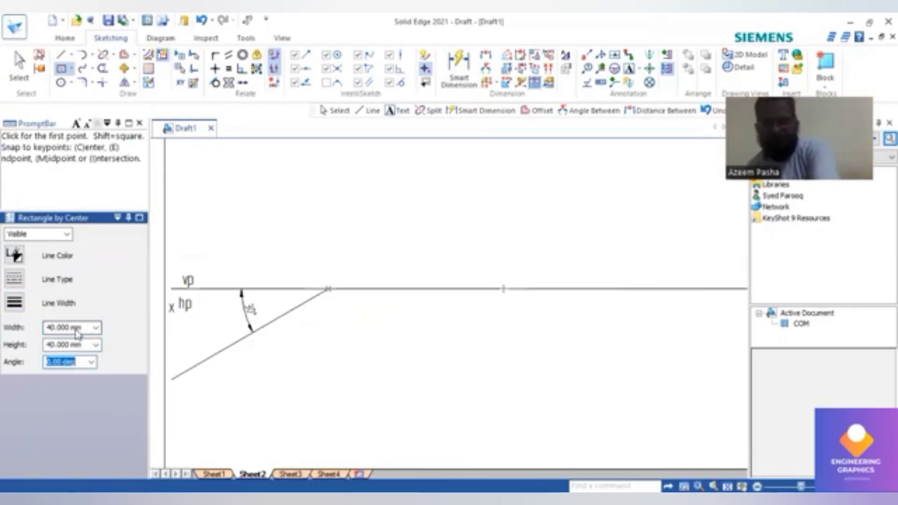
pyautogui.write('45')
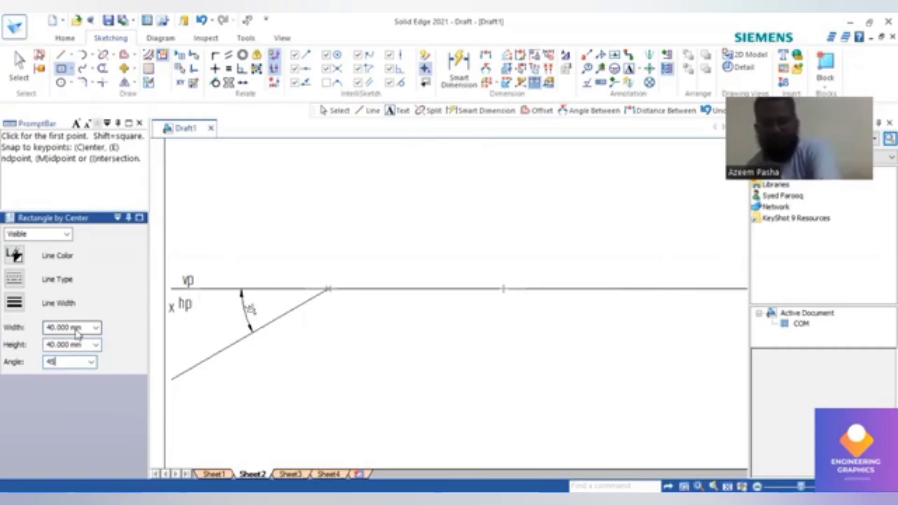
pyautogui.press('Return')
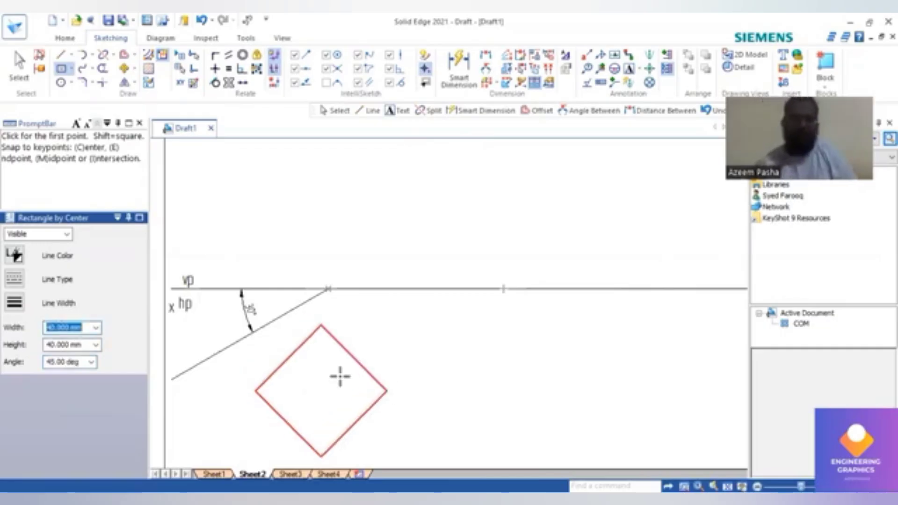
pyautogui.click(340, 376)
# - Move the whole square by its uppermost corner onto the inclined line
pyautogui.click(21, 75)
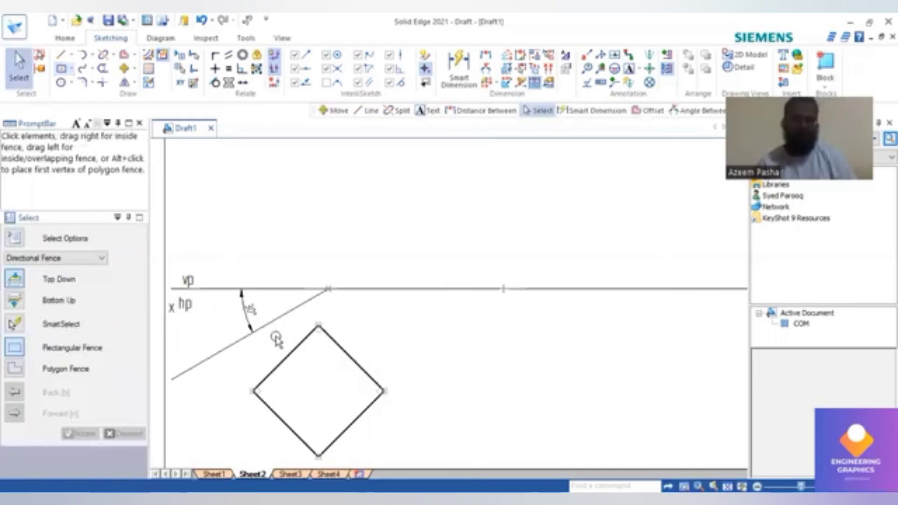
pyautogui.moveTo(401, 462); pyautogui.dragTo(221, 308)
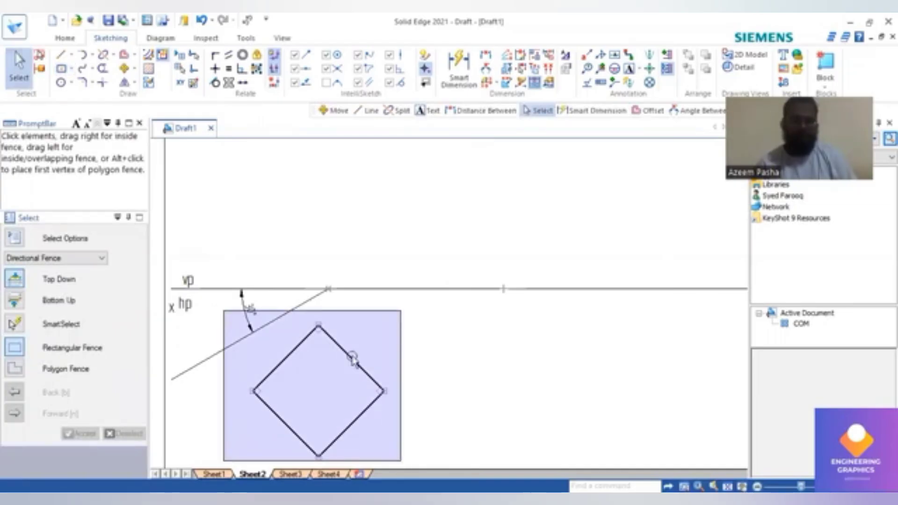
pyautogui.click(127, 70)
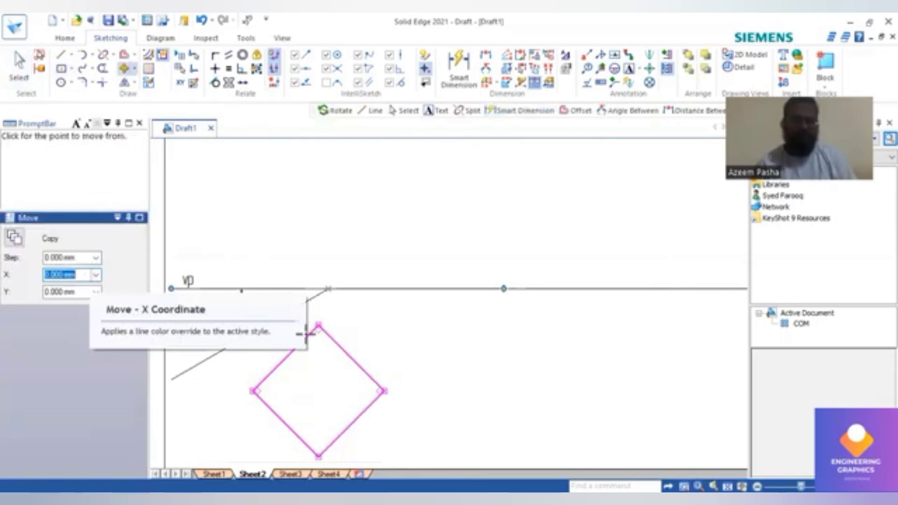
pyautogui.click(318, 325)
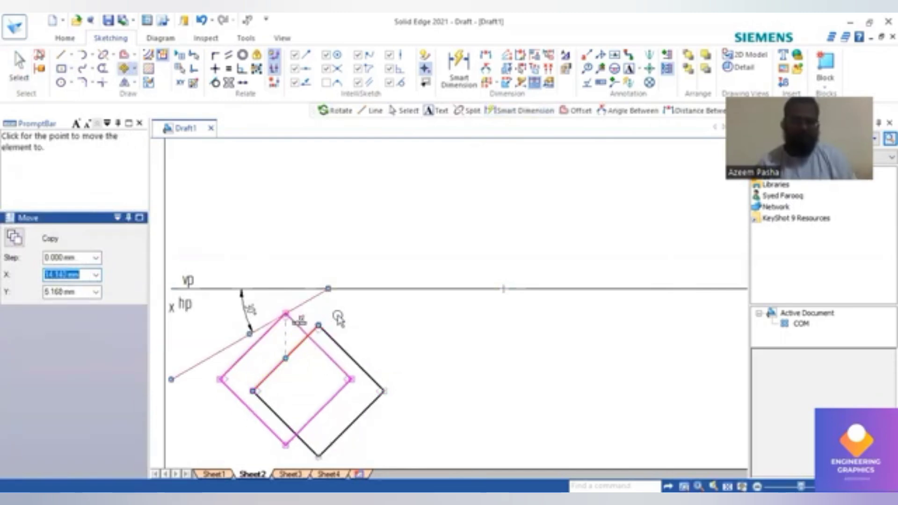
pyautogui.click(285, 314)
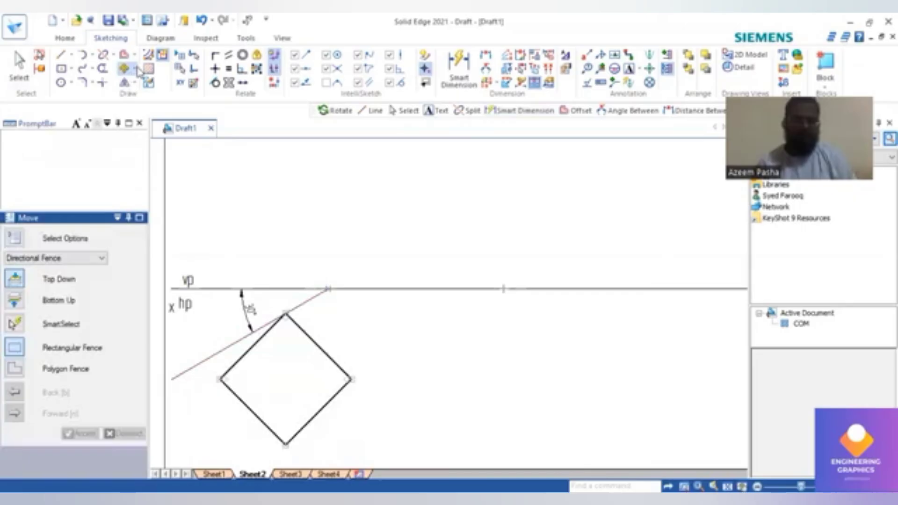
# - Rotate the square 15 degrees about its uppermost corner so its upper-left side lies along the inclined line
pyautogui.click(134, 99)
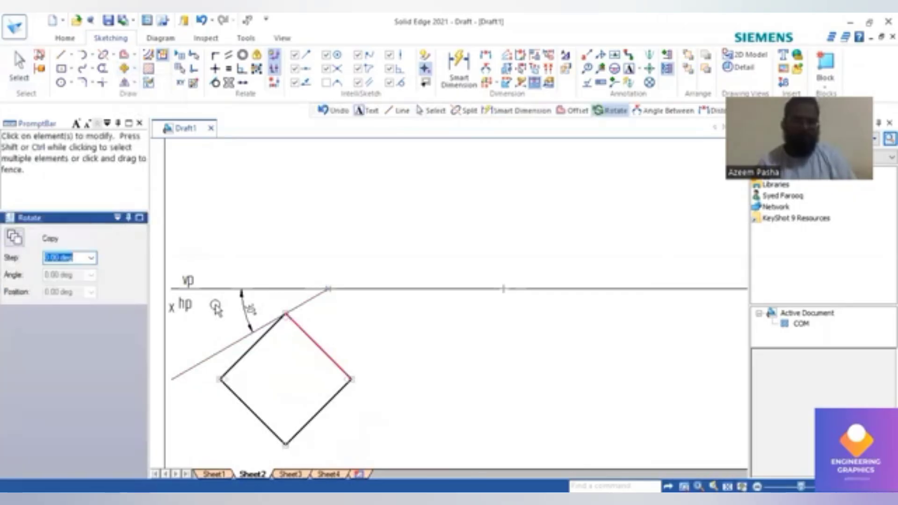
pyautogui.moveTo(207, 303); pyautogui.dragTo(382, 446)
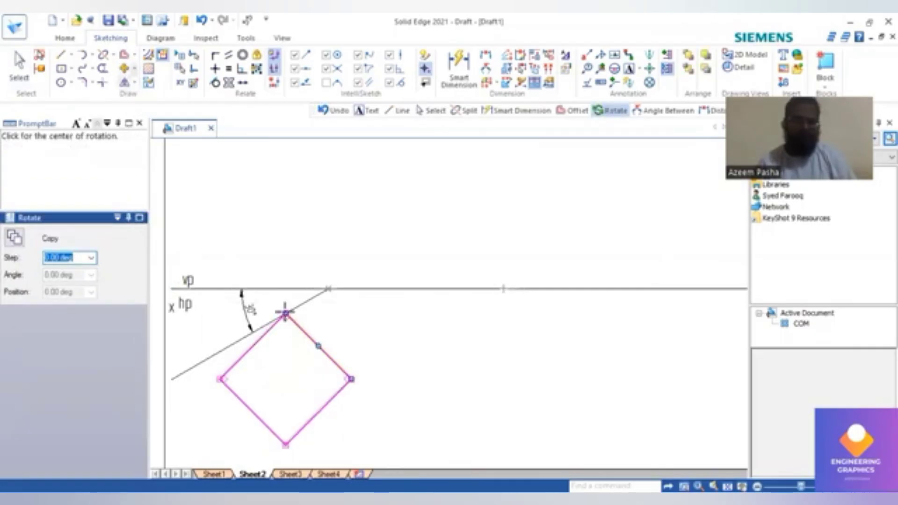
pyautogui.click(285, 311)
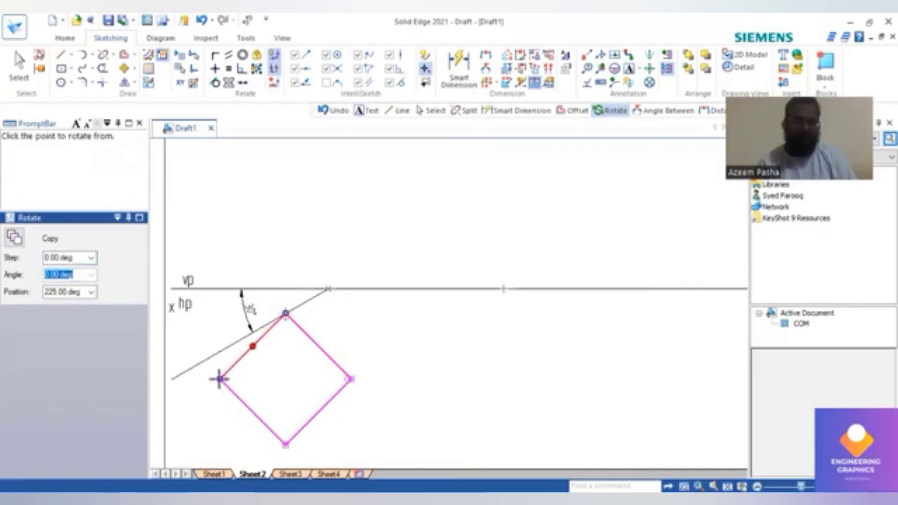
pyautogui.click(219, 379)
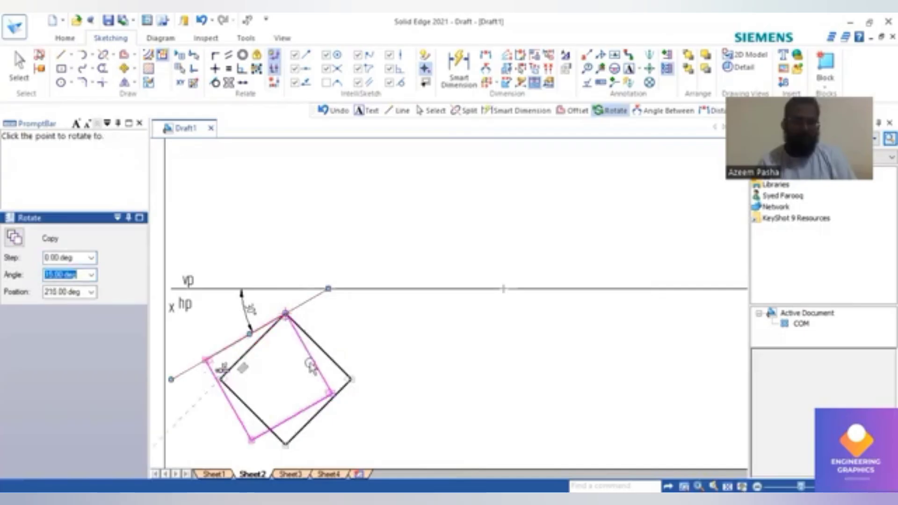
pyautogui.click(312, 366)
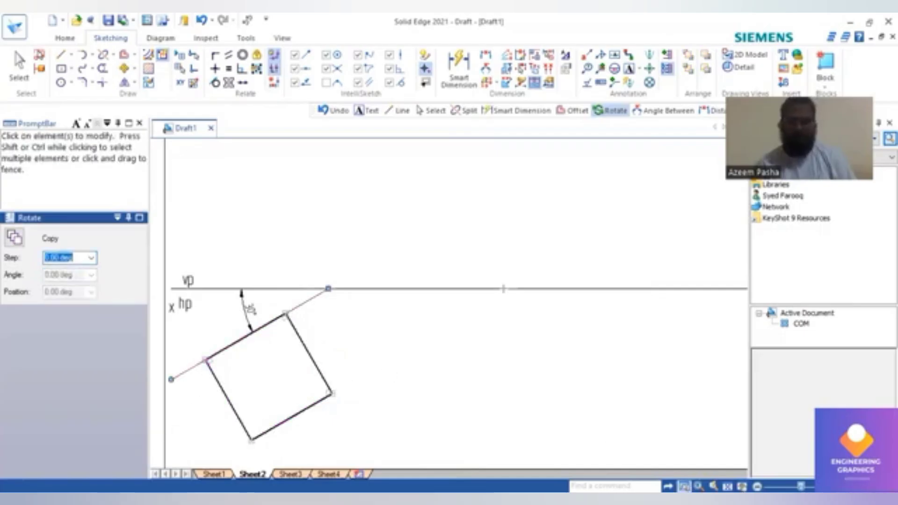
pyautogui.middleClick(305, 446)
pyautogui.middleClick(304, 447)
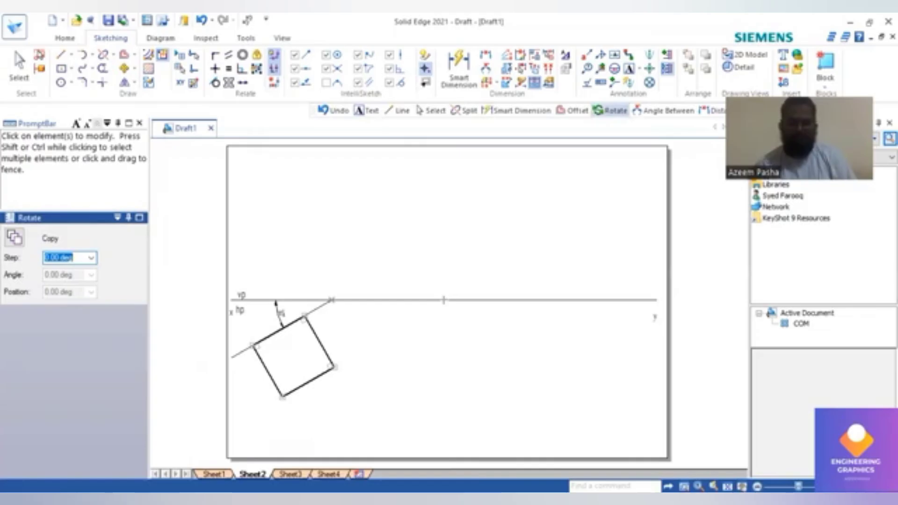
# - Label the square's corners a, b, c and d counterclockwise, starting from the leftmost corner
pyautogui.hotkey('alt', 'Tab')
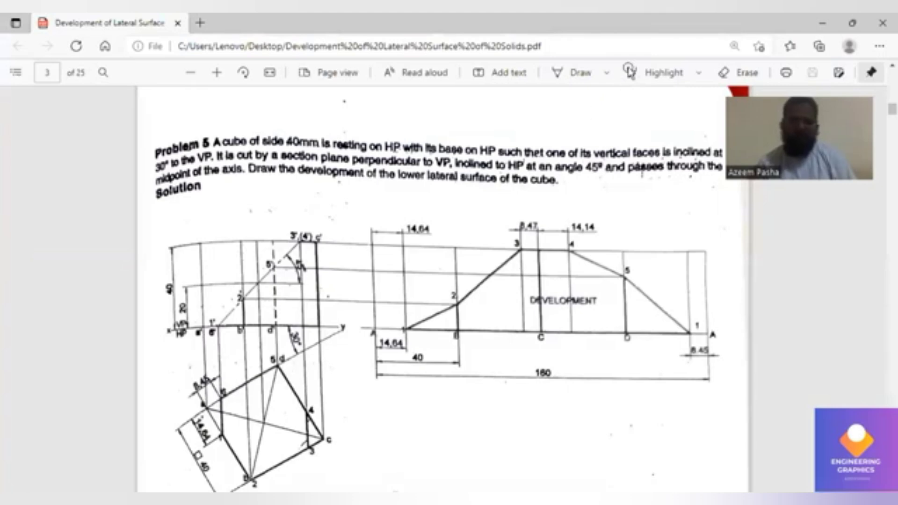
pyautogui.hotkey('alt', 'Tab')
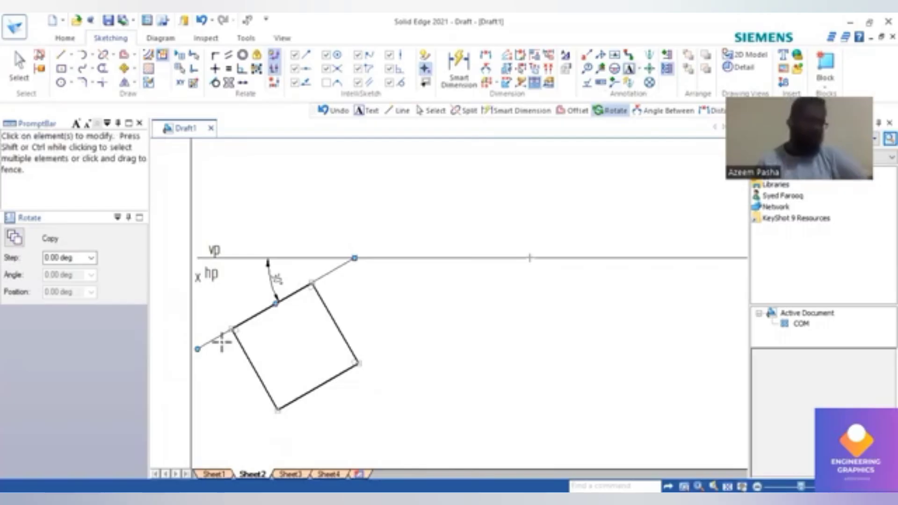
pyautogui.press('t')
pyautogui.click(216, 317)
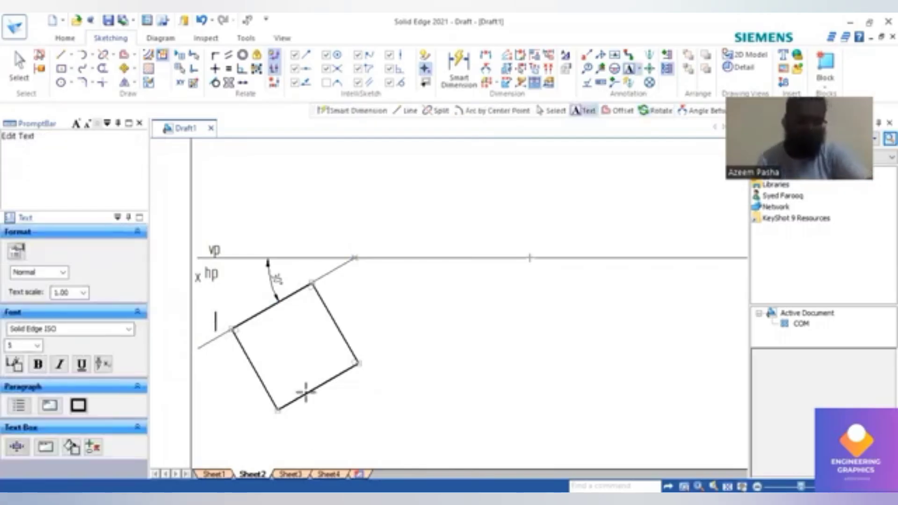
pyautogui.write('a')
pyautogui.click(281, 417)
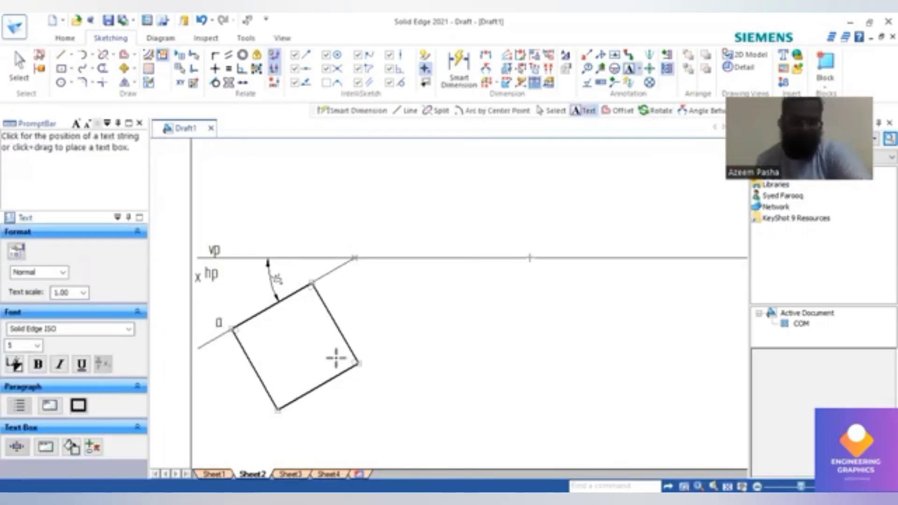
pyautogui.write('b')
pyautogui.click(367, 354)
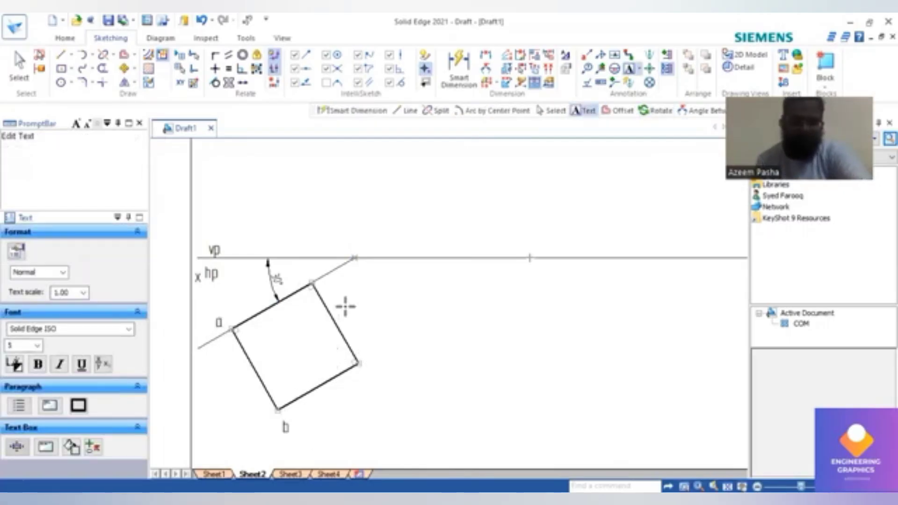
pyautogui.write('c')
pyautogui.press('Escape')
pyautogui.click(322, 286)
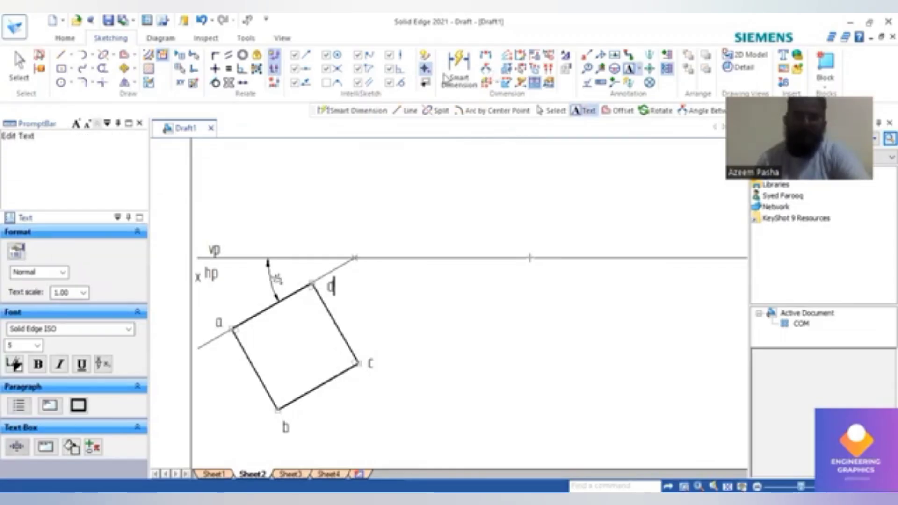
pyautogui.write('d')
# - Dimension side ab of the square, placing the aligned dimension outside its lower-left edge
pyautogui.click(305, 326)
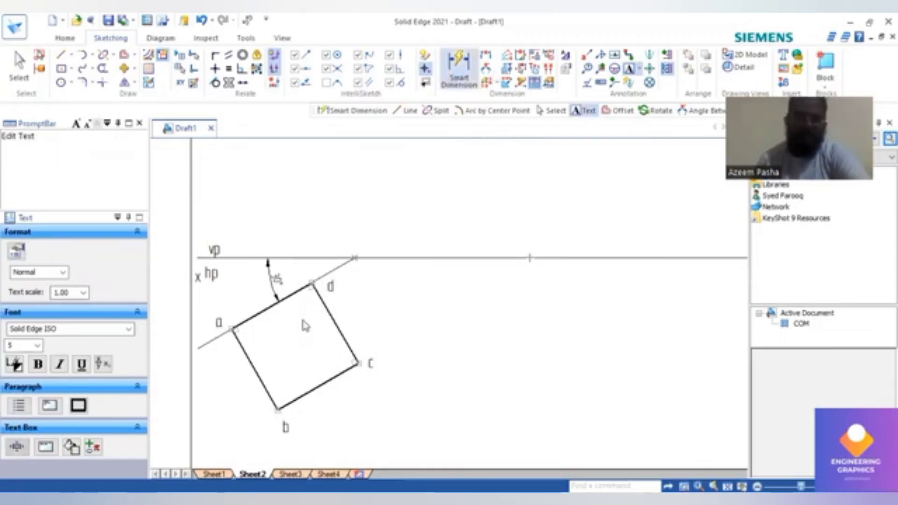
pyautogui.click(251, 364)
pyautogui.click(224, 383)
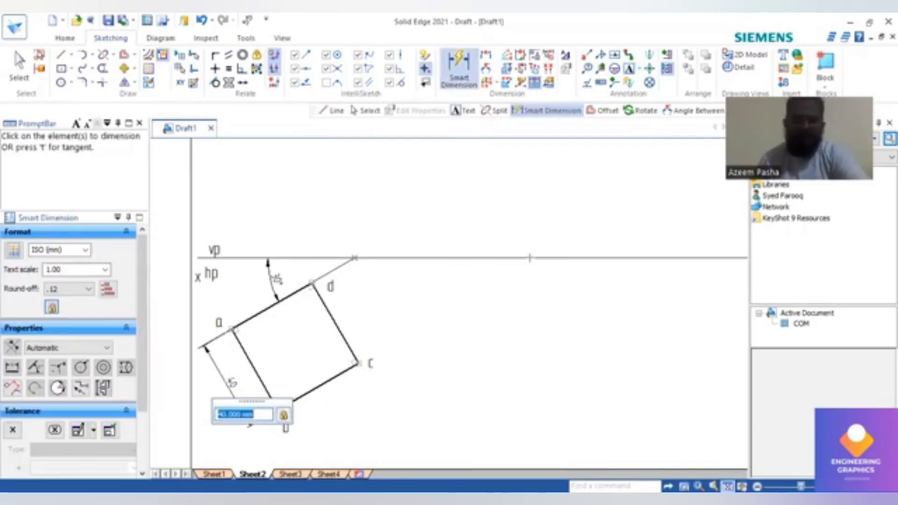
# - Draw vertical projector lines from corners a and b up to the xy reference line
pyautogui.scroll(-1, 234, 259)
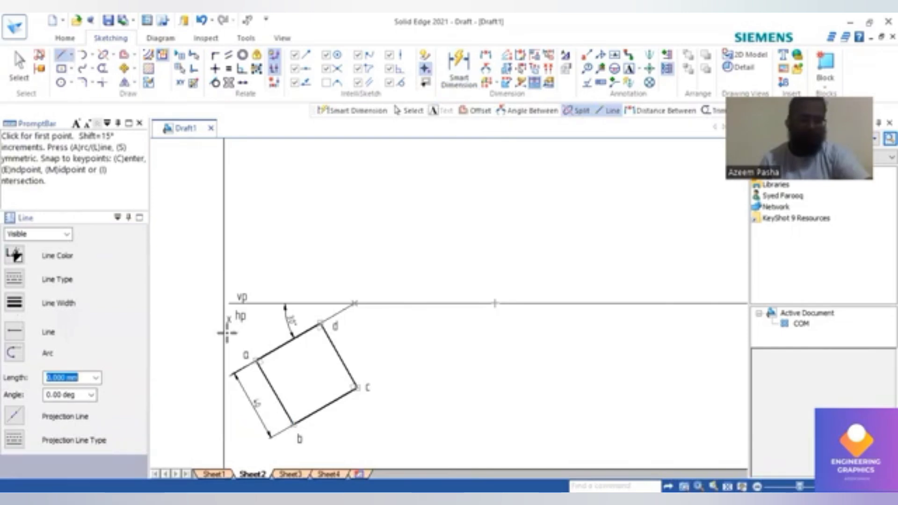
pyautogui.click(256, 360)
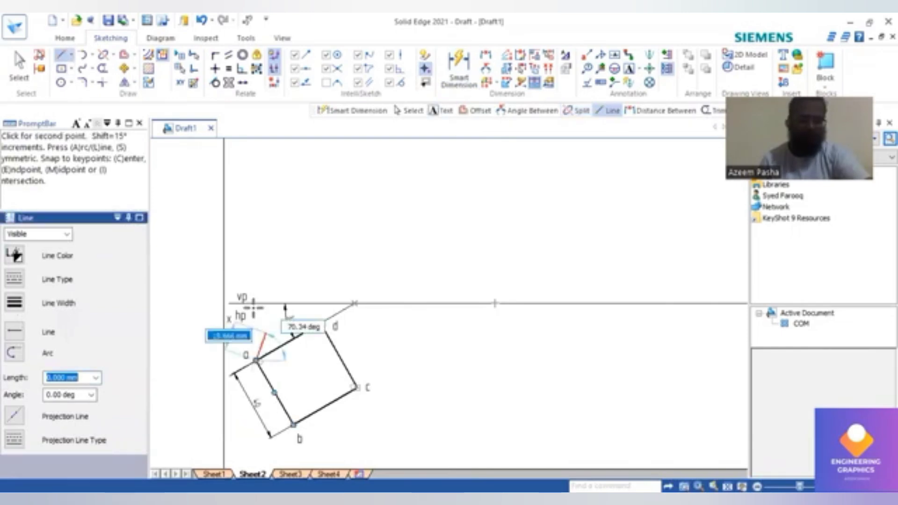
pyautogui.click(293, 419)
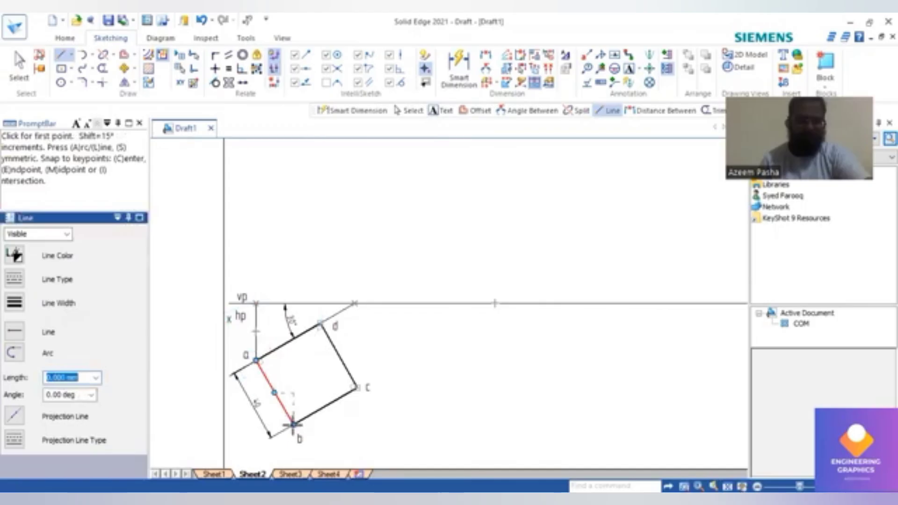
pyautogui.click(294, 424)
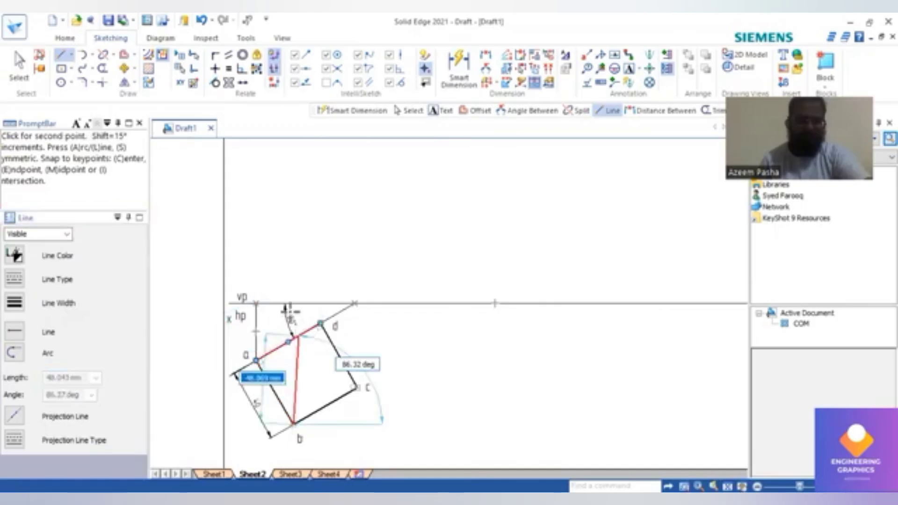
pyautogui.click(293, 304)
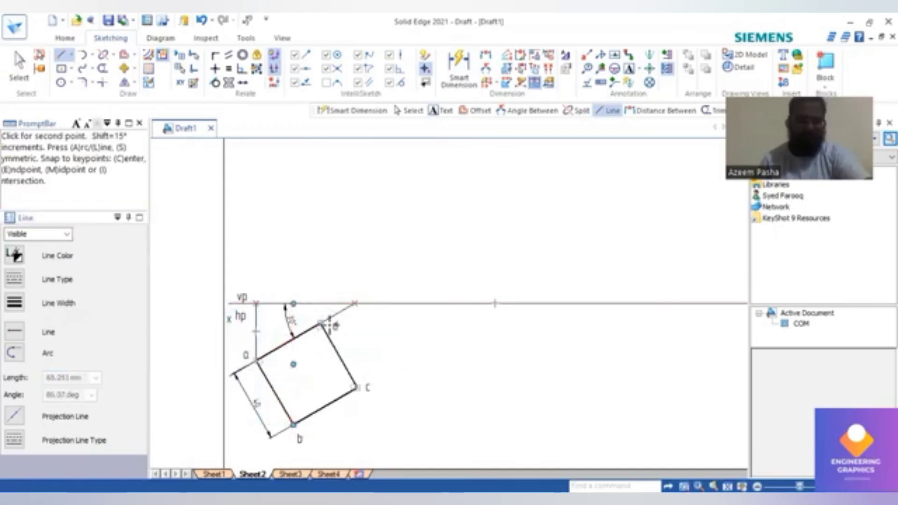
# - Draw vertical projector lines from corners d and c up to the xy reference line
pyautogui.click(321, 322)
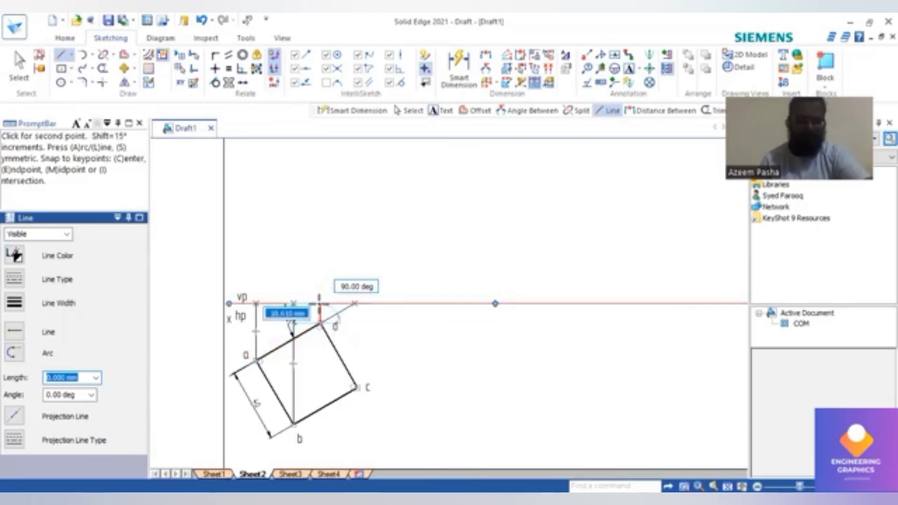
pyautogui.click(320, 303)
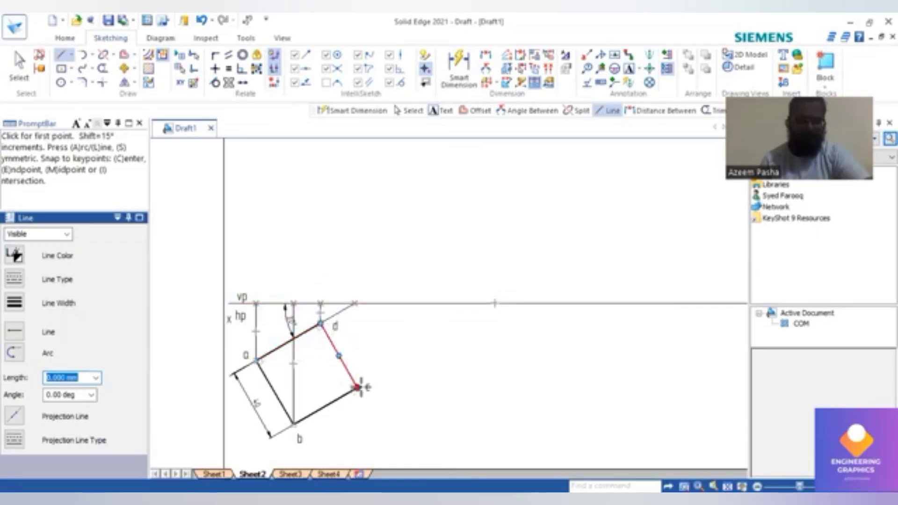
pyautogui.click(357, 387)
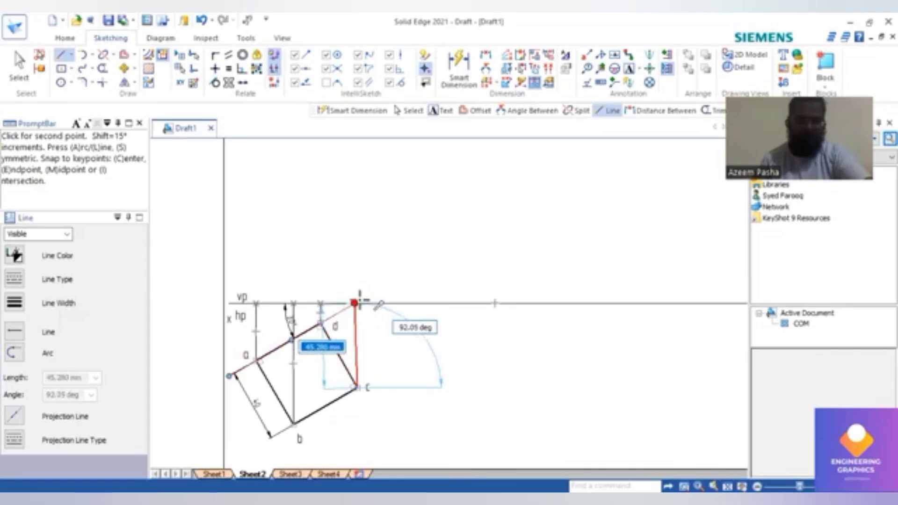
pyautogui.scroll(3, 359, 300)
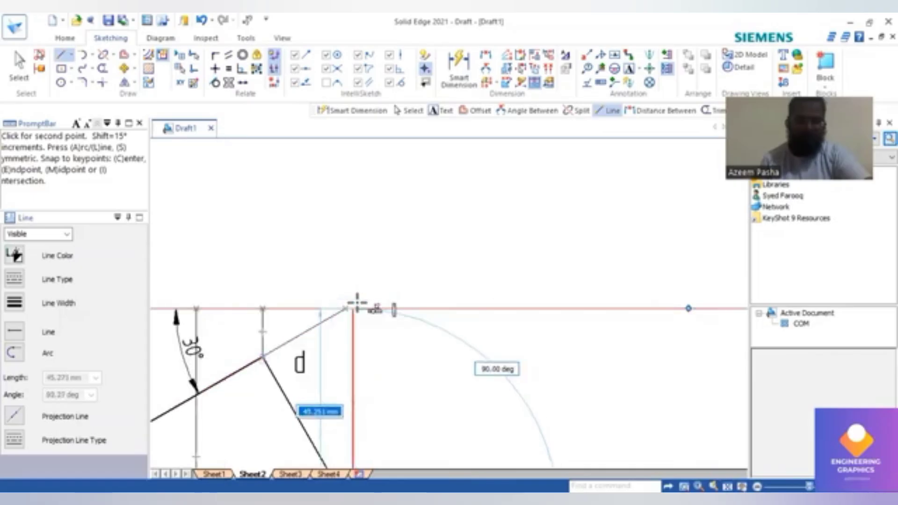
pyautogui.click(357, 304)
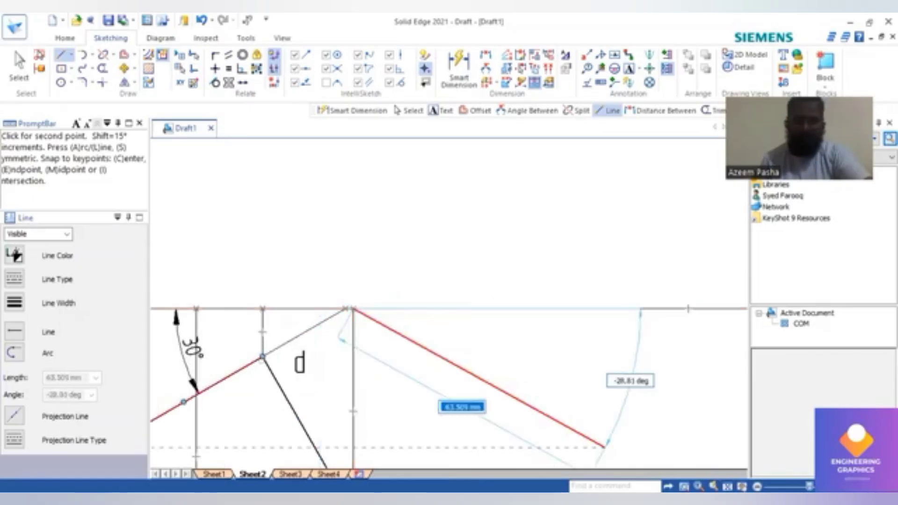
pyautogui.scroll(-3, 337, 327)
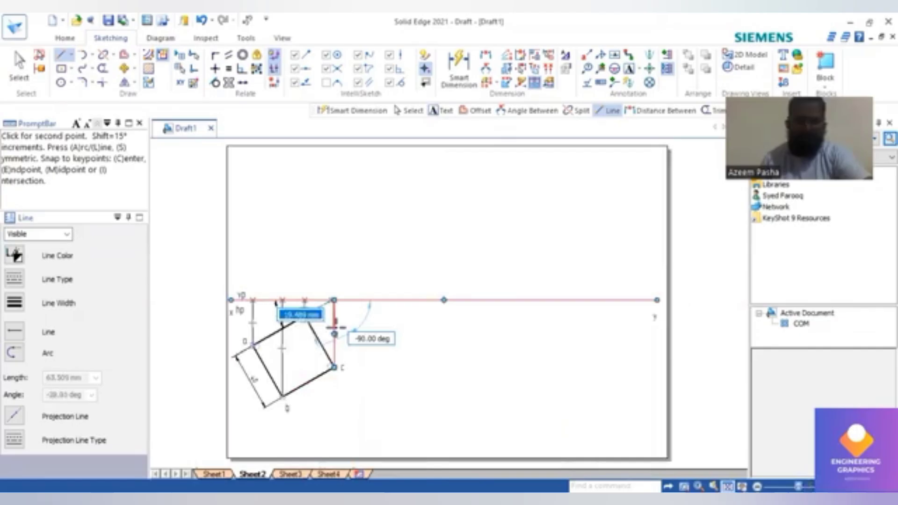
pyautogui.rightClick(286, 284)
# - Draw 40 mm vertical edges upward from the xy line at the projectors of corners a and b
pyautogui.scroll(2, 286, 285)
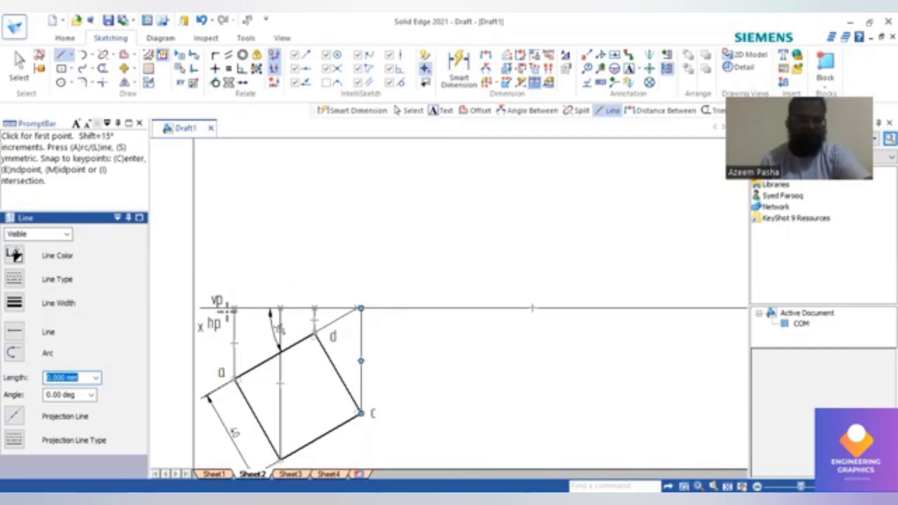
pyautogui.click(234, 307)
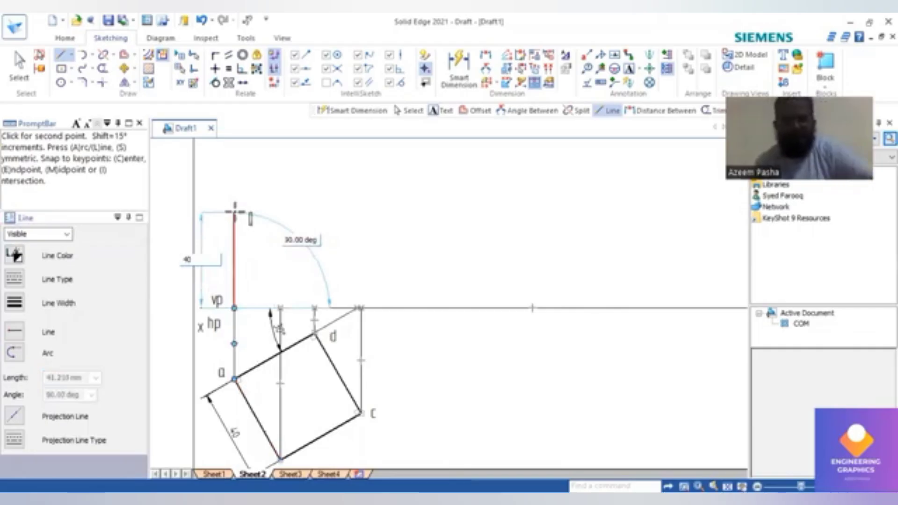
pyautogui.click(234, 215)
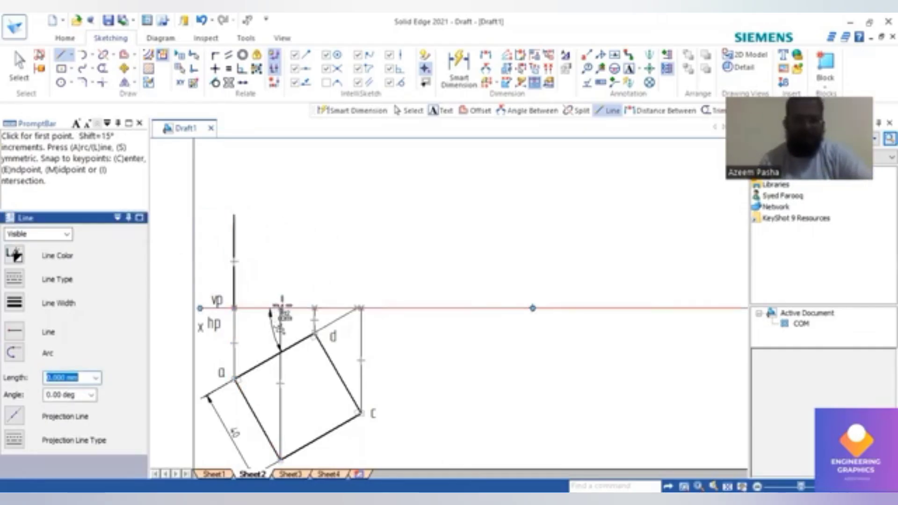
pyautogui.click(280, 308)
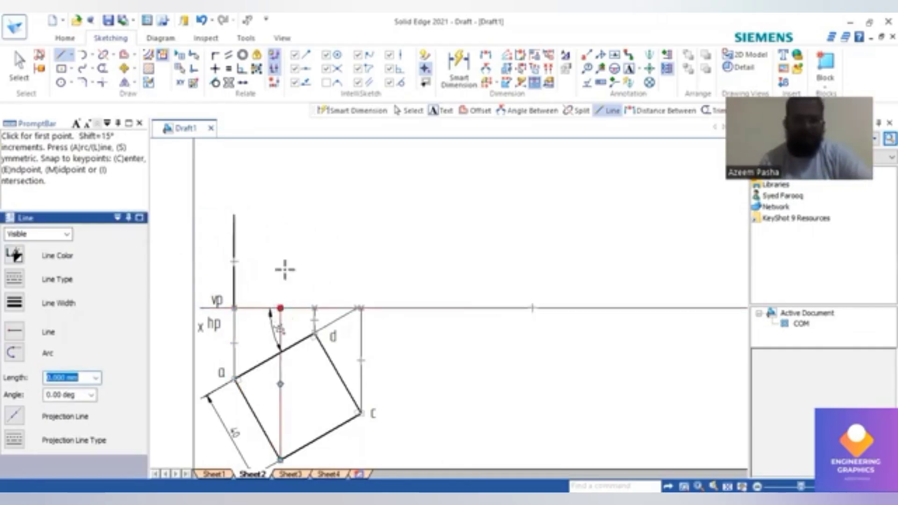
pyautogui.click(279, 216)
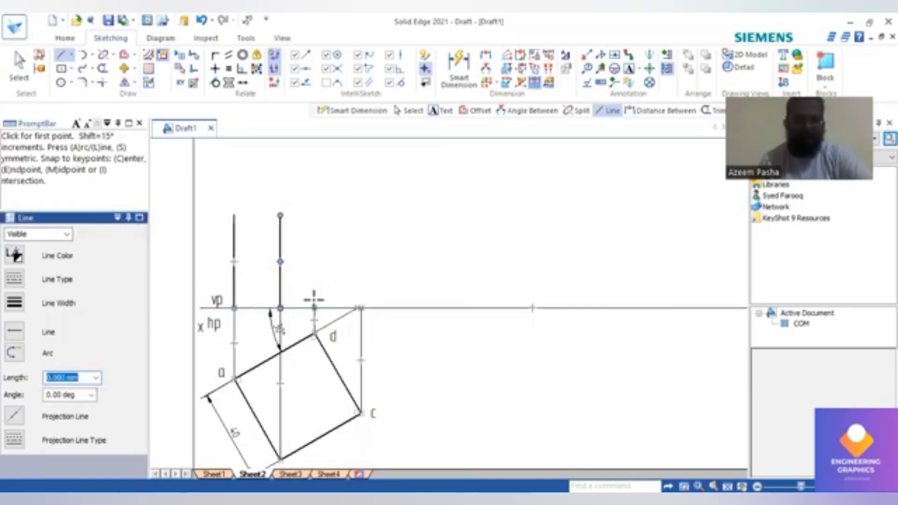
pyautogui.click(314, 308)
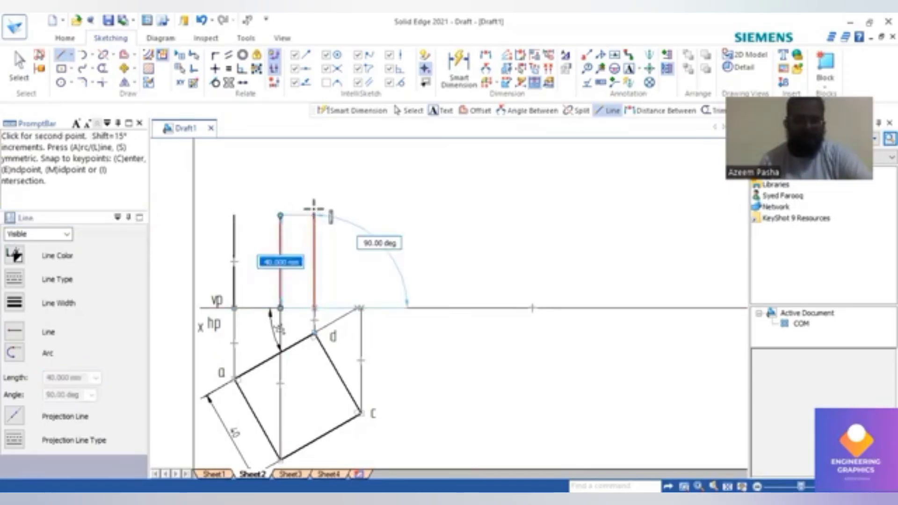
pyautogui.click(314, 208)
pyautogui.press('Escape')
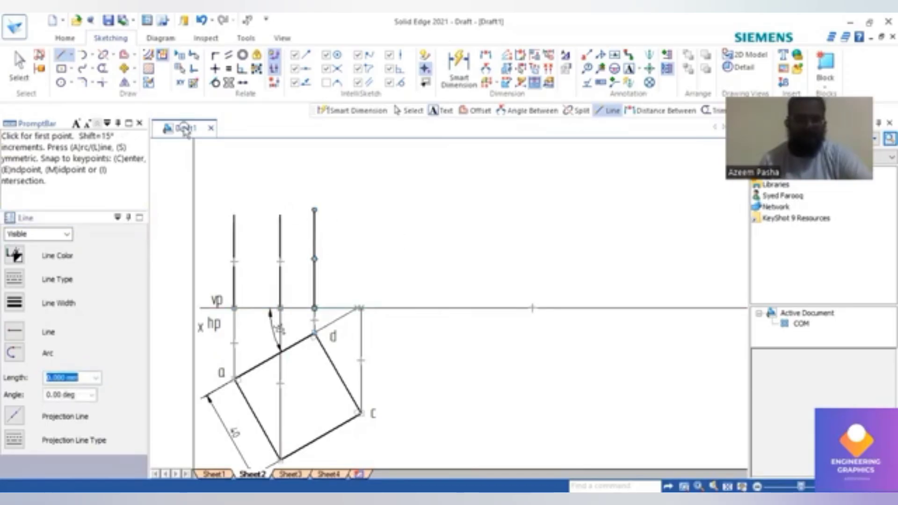
pyautogui.press('Escape')
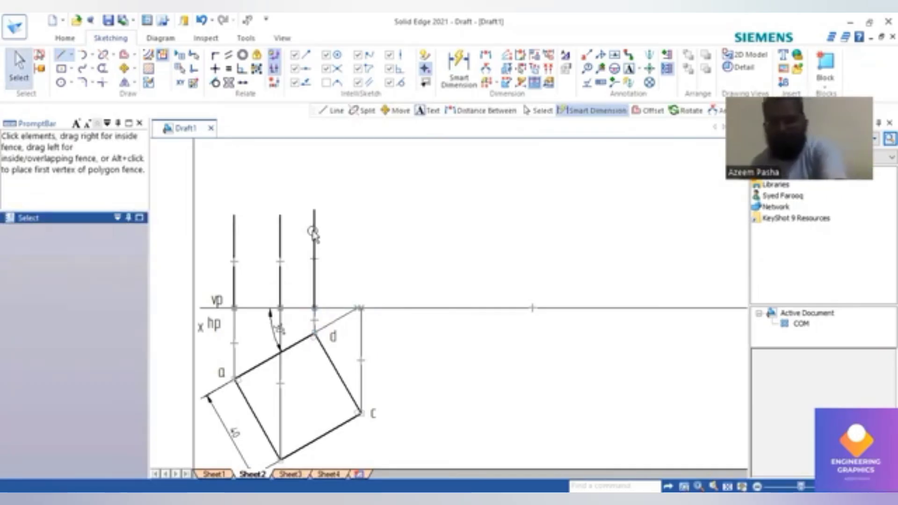
pyautogui.click(313, 231)
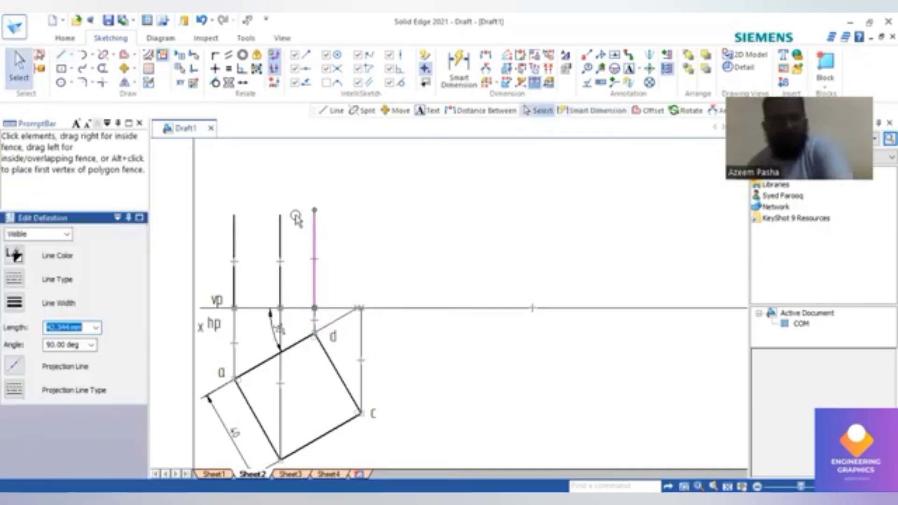
pyautogui.press('Delete')
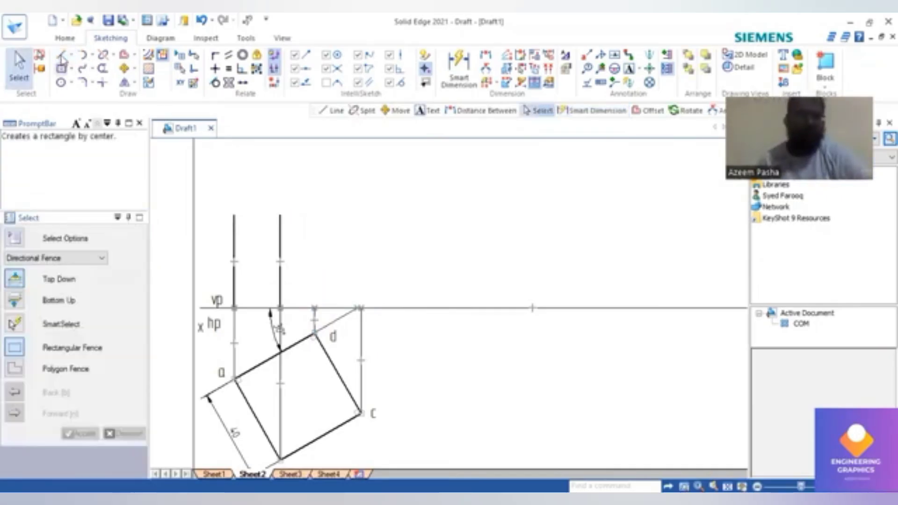
# - Draw 40 mm vertical edges above the xy line at the projectors of d and c, level with the existing edges' upper ends
pyautogui.click(61, 55)
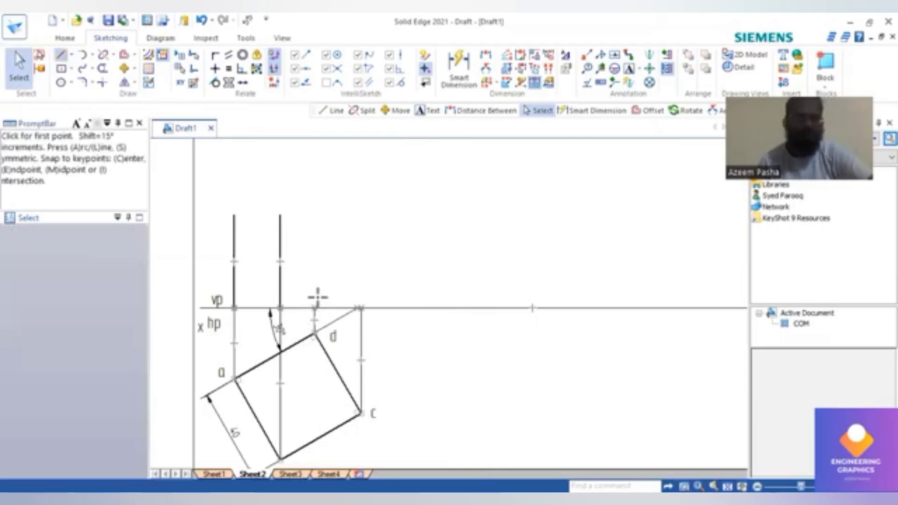
pyautogui.click(314, 307)
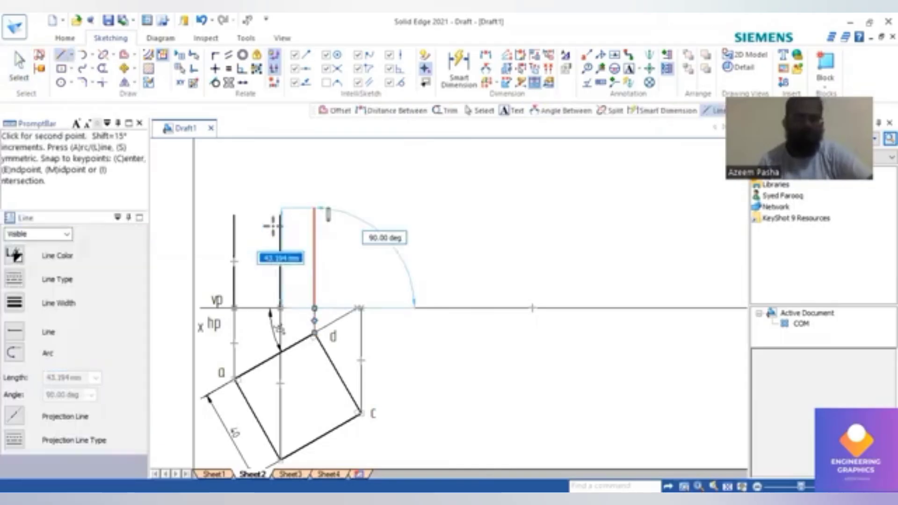
pyautogui.click(314, 217)
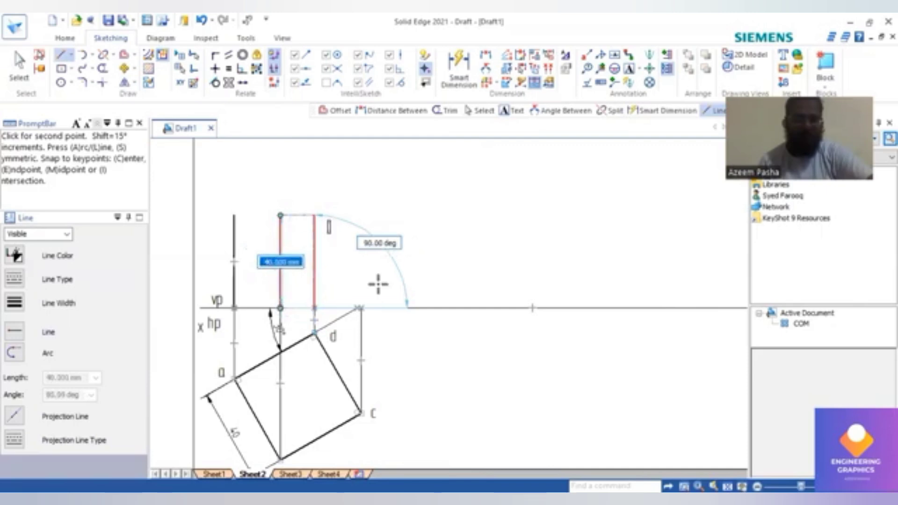
pyautogui.rightClick(377, 284)
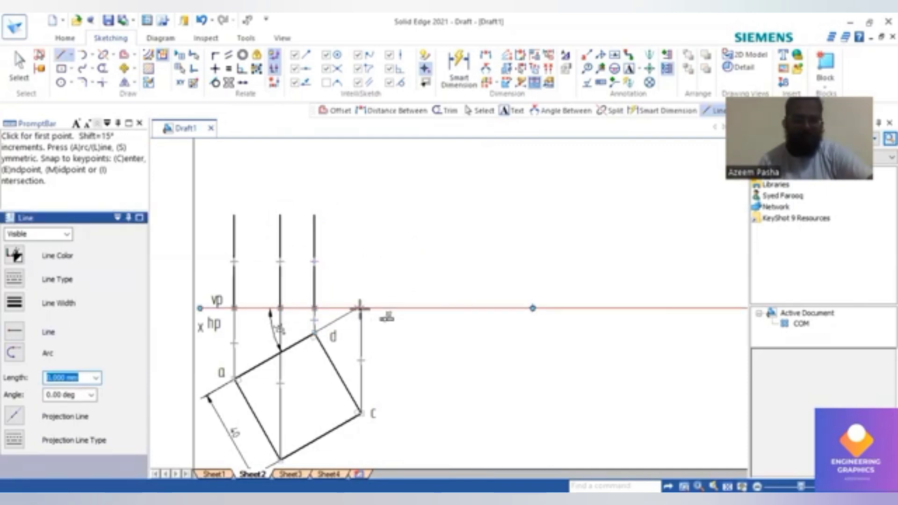
pyautogui.click(361, 308)
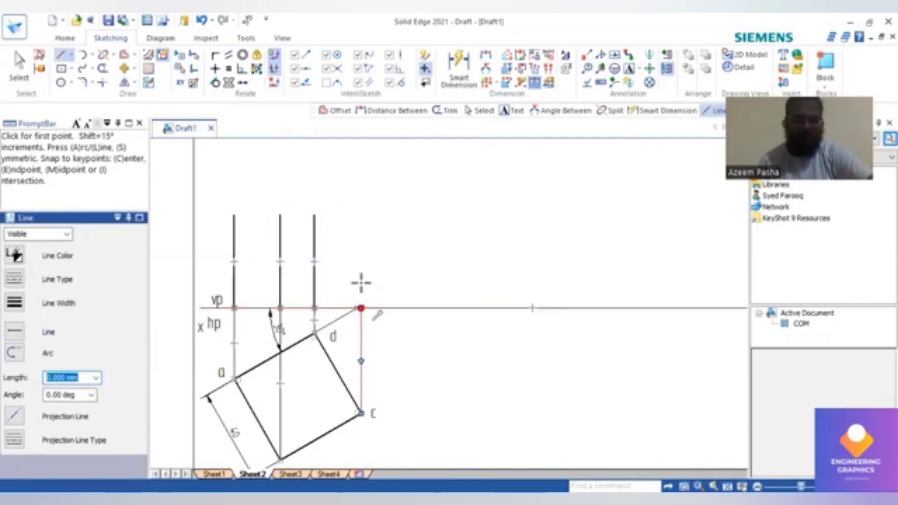
pyautogui.click(361, 215)
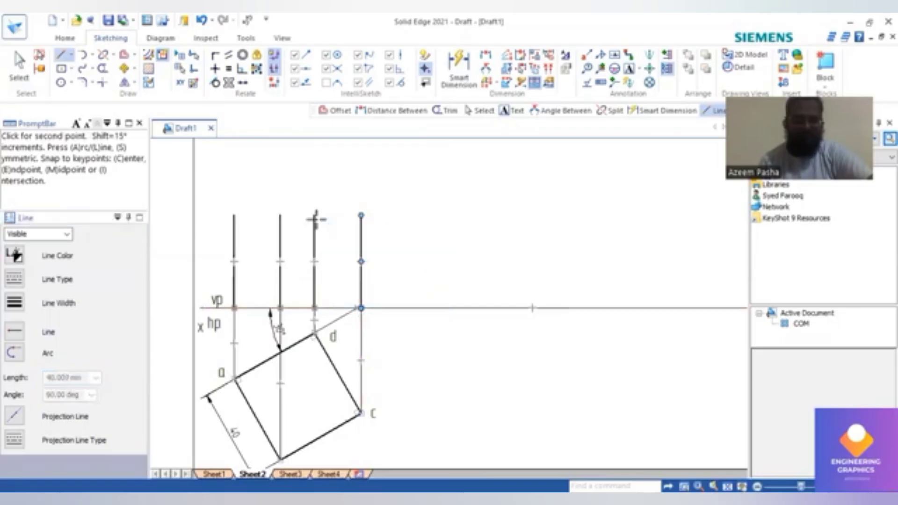
# - Close the front view by drawing its top edge and its base edge along the xy line
pyautogui.click(234, 215)
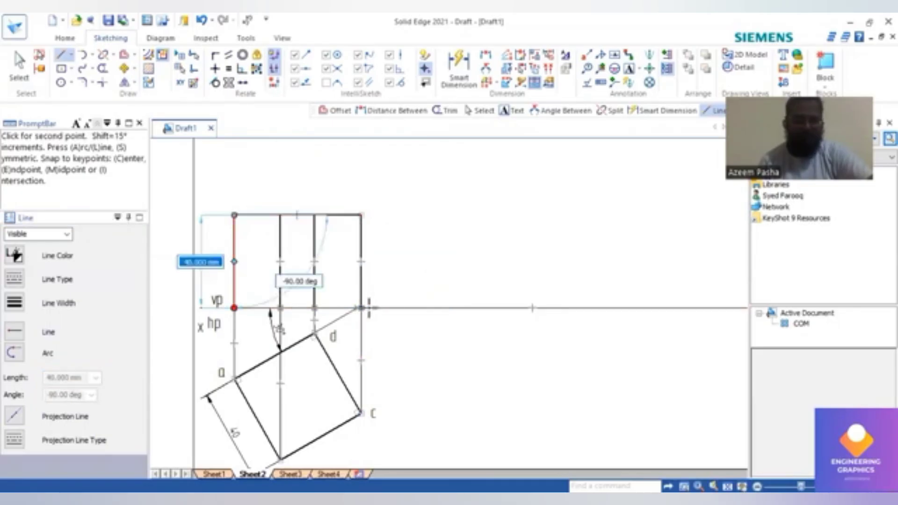
pyautogui.click(234, 307)
pyautogui.click(361, 306)
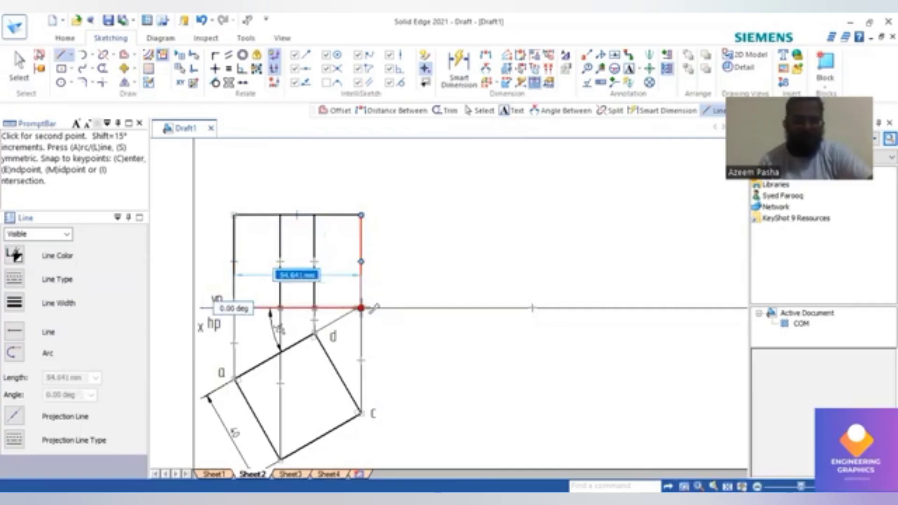
# - Dimension the height of the front view's vertical edge at a, placing the dimension outside the outline
pyautogui.click(469, 70)
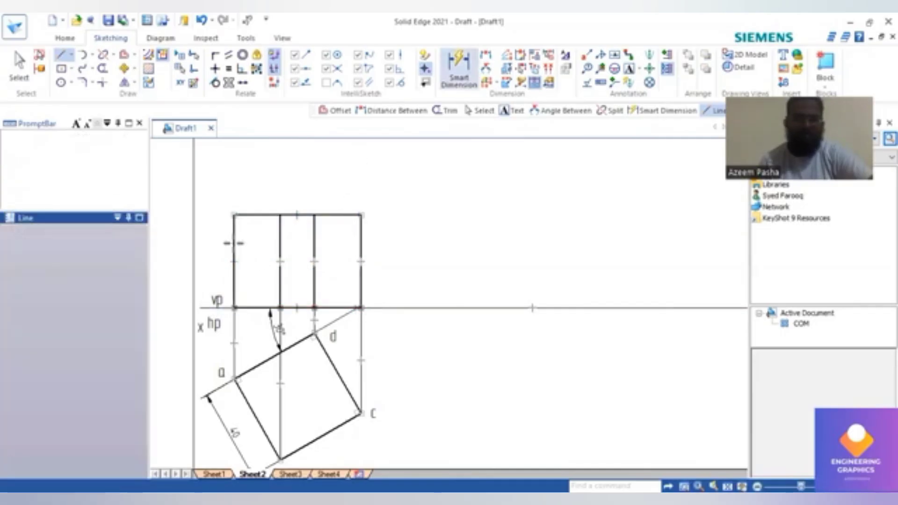
pyautogui.click(220, 246)
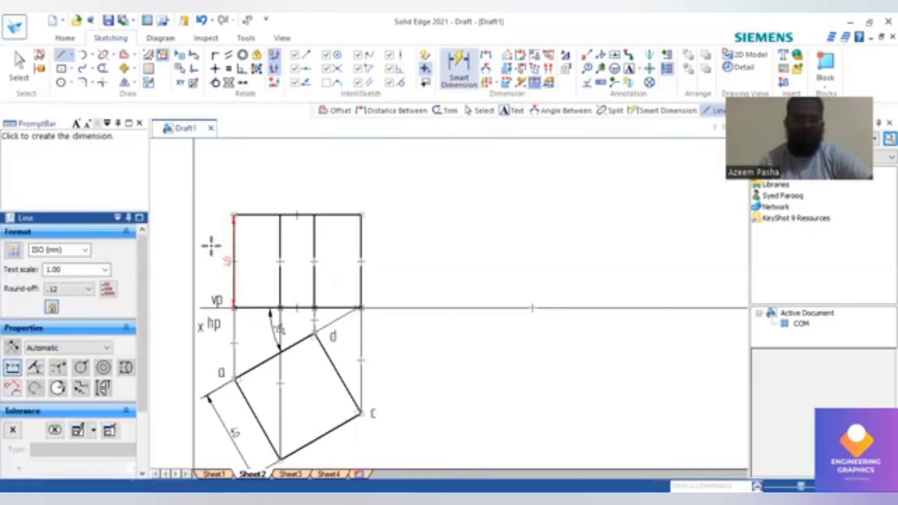
pyautogui.click(211, 245)
pyautogui.click(208, 262)
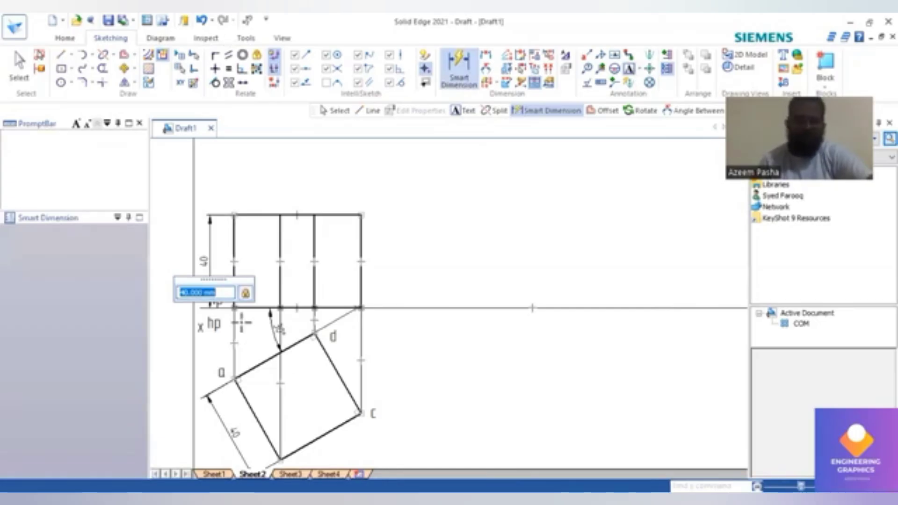
# - Label the front view's base corners a;, b', d; and c' just above the xy line
pyautogui.scroll(1, 241, 321)
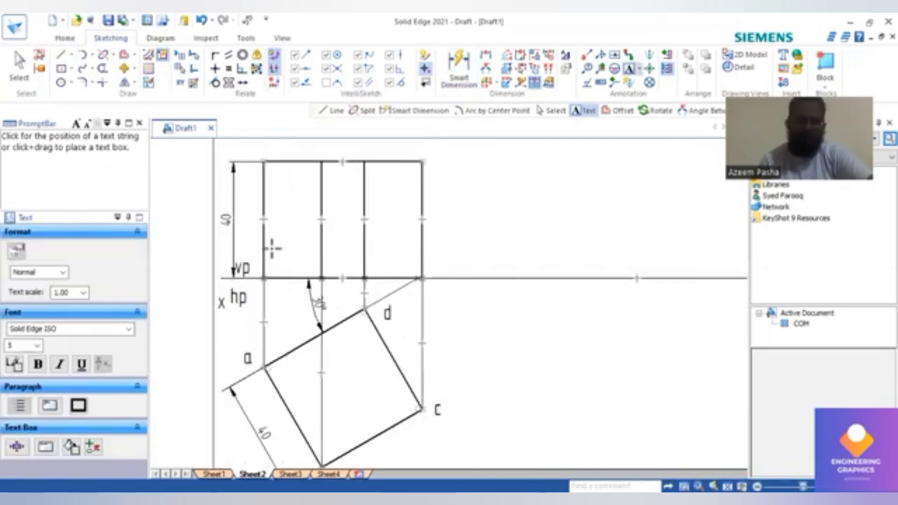
pyautogui.click(271, 246)
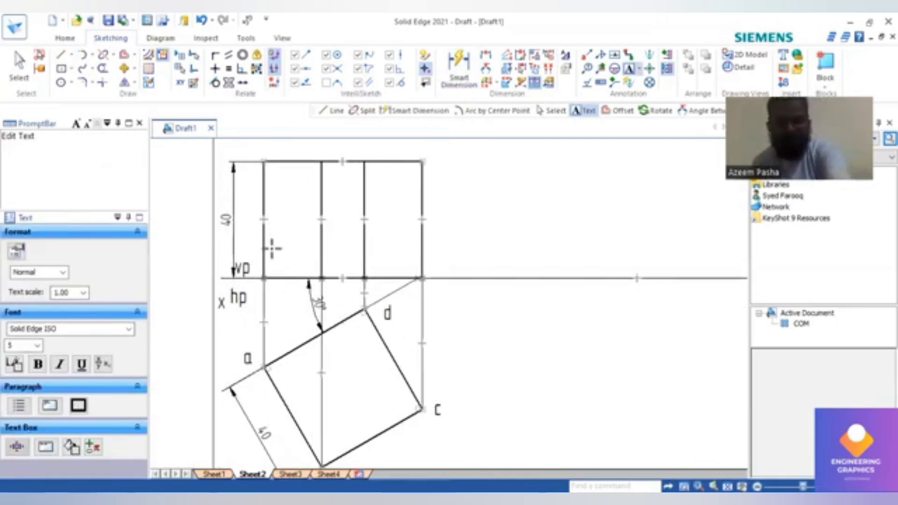
pyautogui.write("a'")
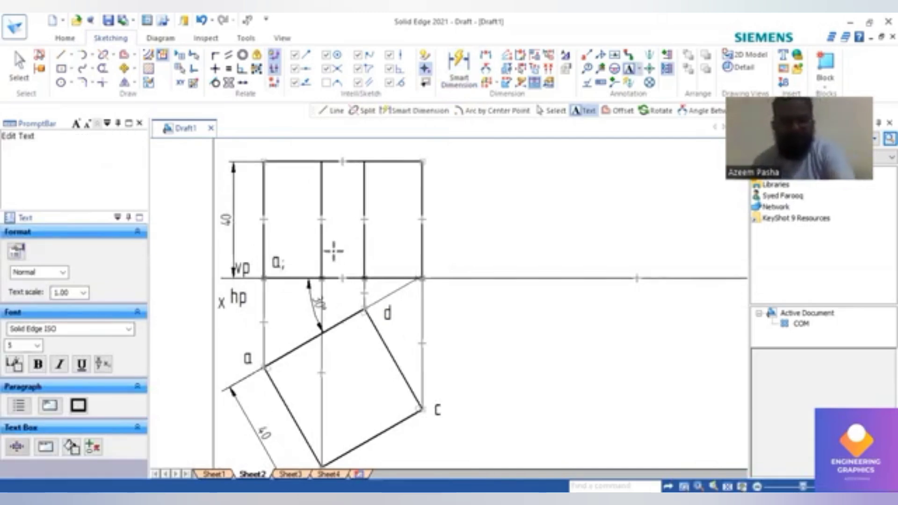
pyautogui.click(333, 251)
pyautogui.write('b')
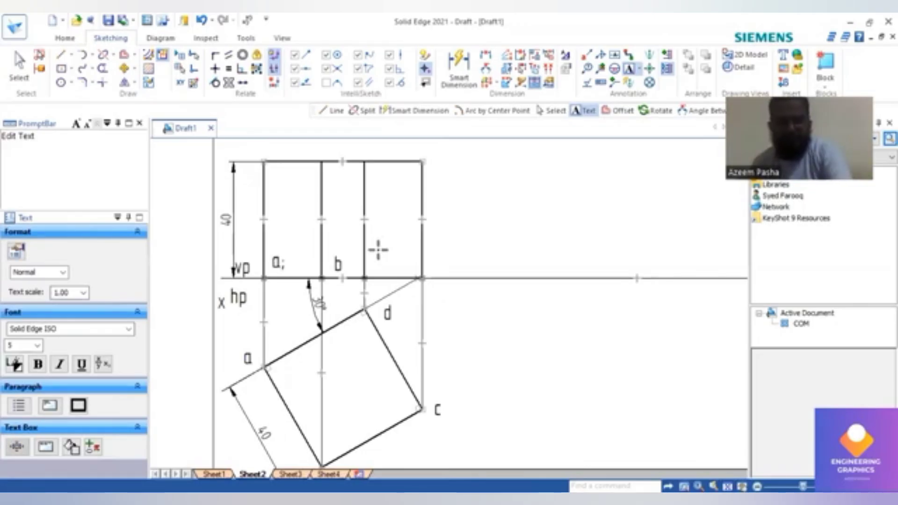
pyautogui.write("'")
pyautogui.click(377, 249)
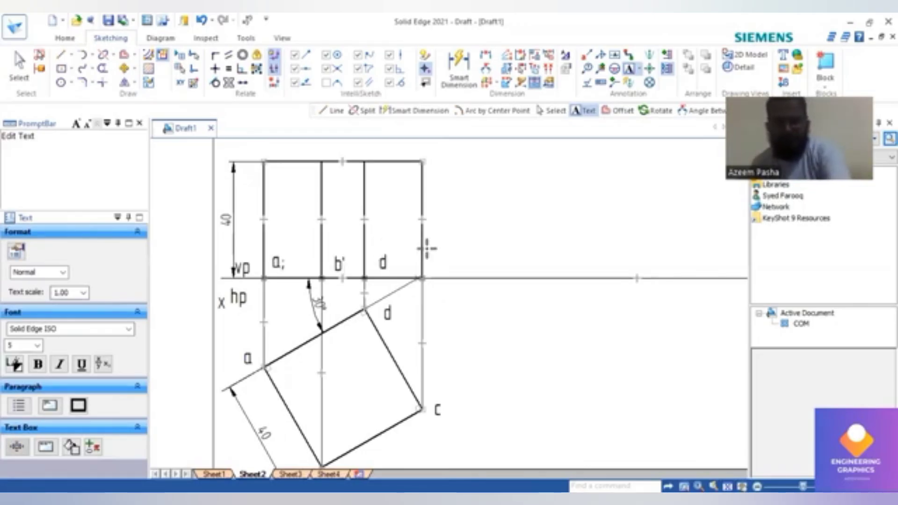
pyautogui.write('d')
pyautogui.write("'")
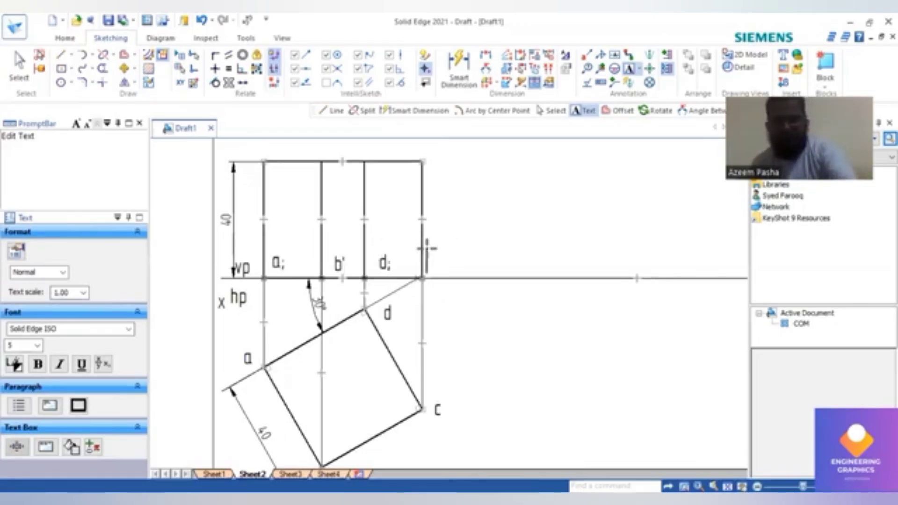
pyautogui.click(426, 249)
pyautogui.write('c')
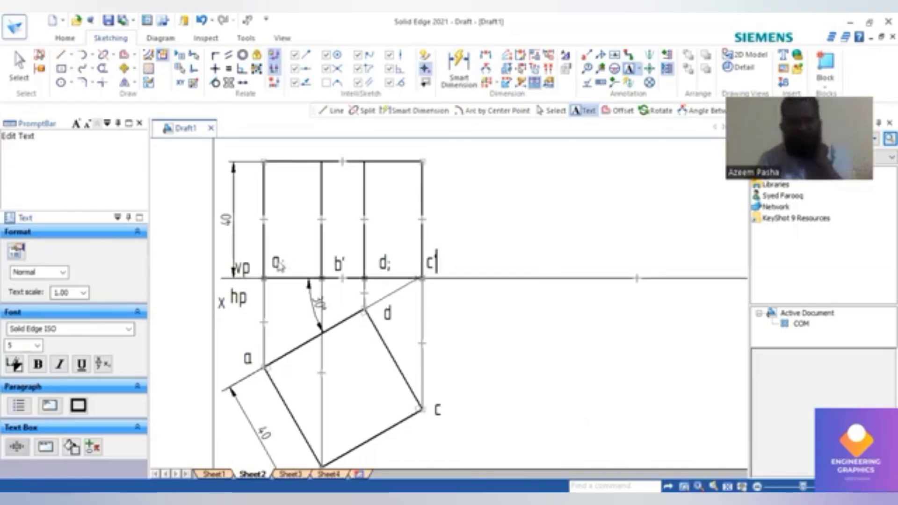
# - Consult the problem's solution figure in the PDF and draw the top view's diagonal from corner a to corner c
pyautogui.hotkey('alt', 'Tab')
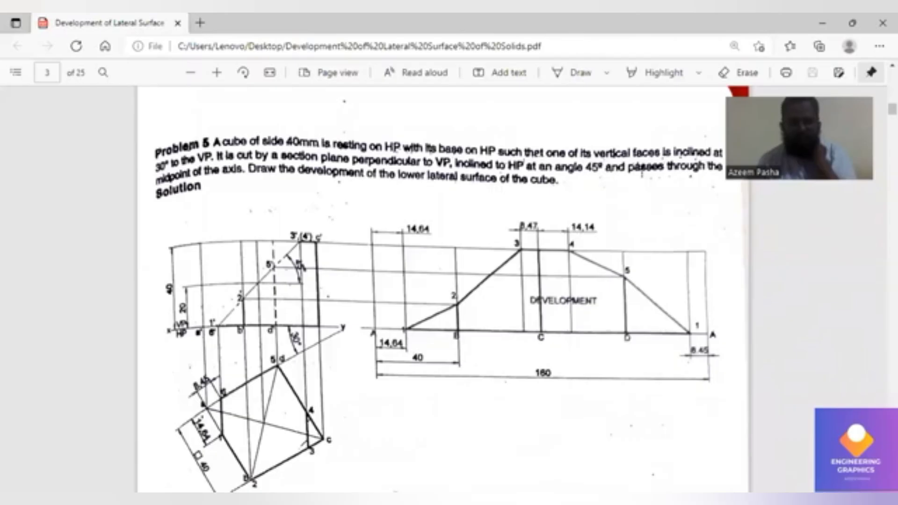
pyautogui.hotkey('alt', 'Tab')
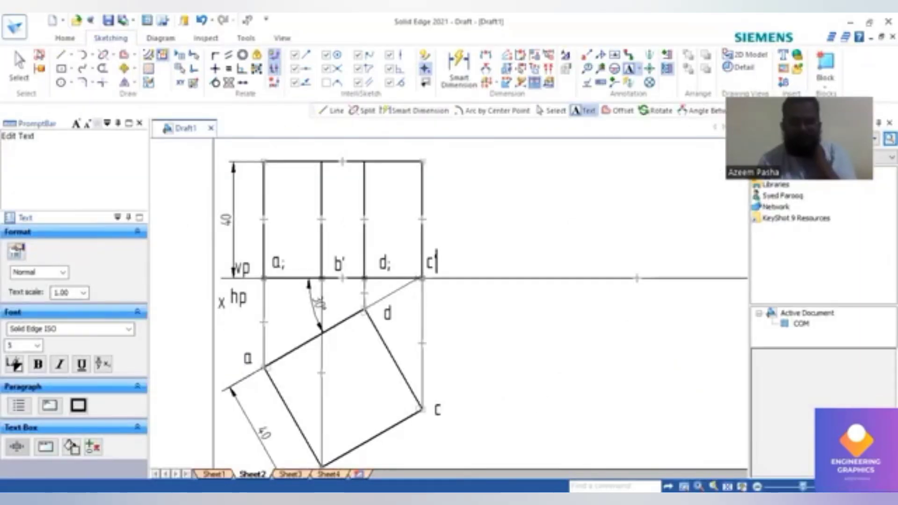
pyautogui.hotkey('alt', 'Tab')
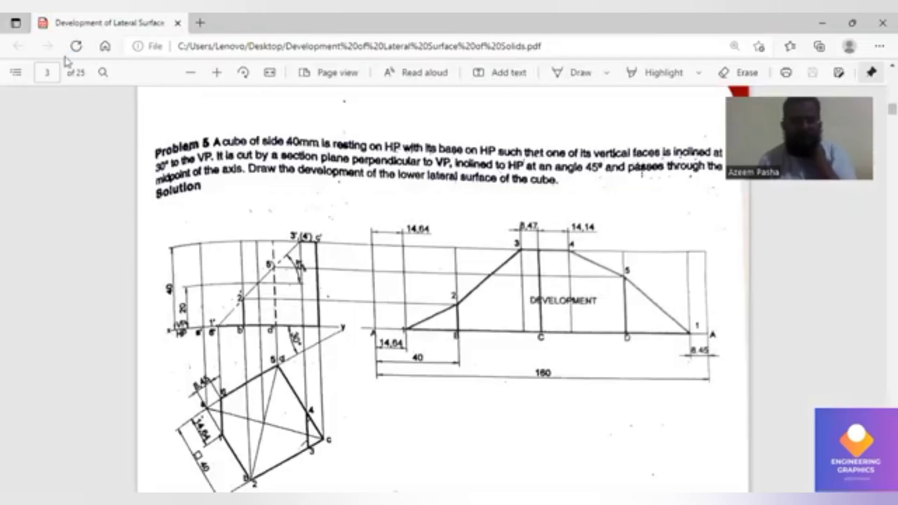
pyautogui.hotkey('alt', 'Tab')
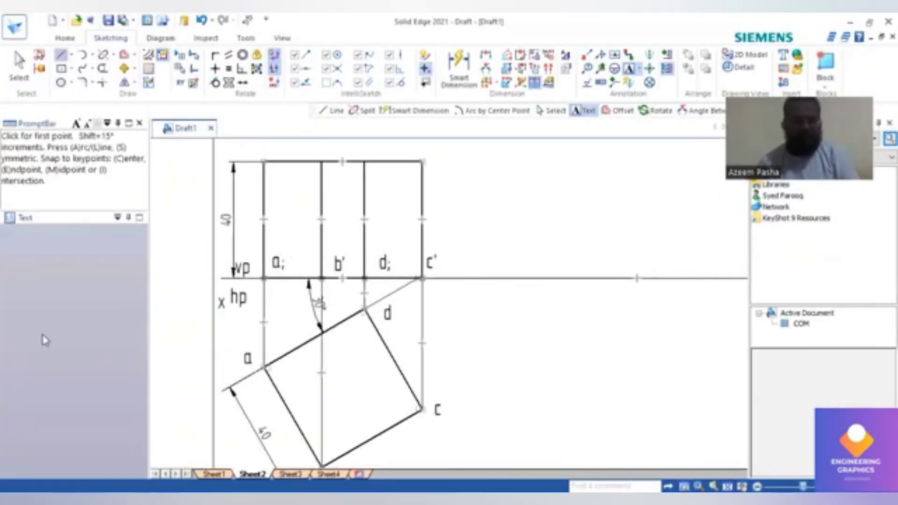
pyautogui.press('l')
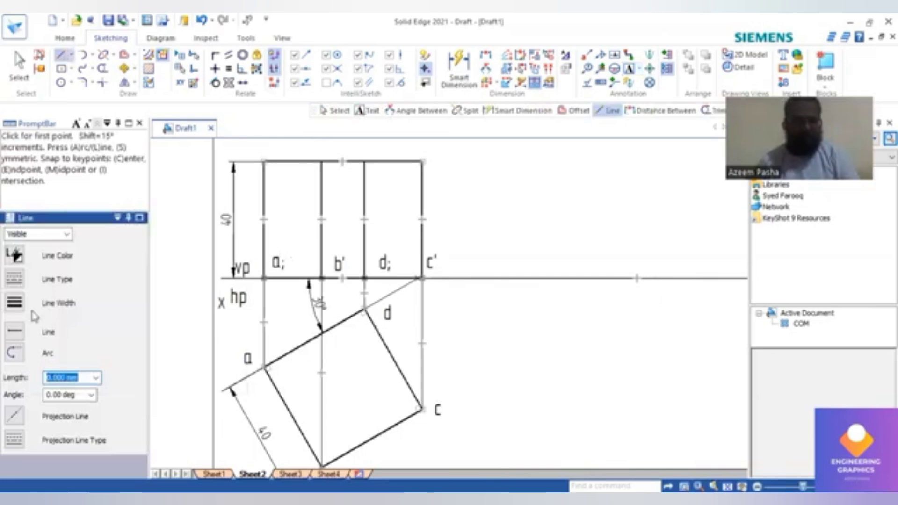
pyautogui.click(263, 366)
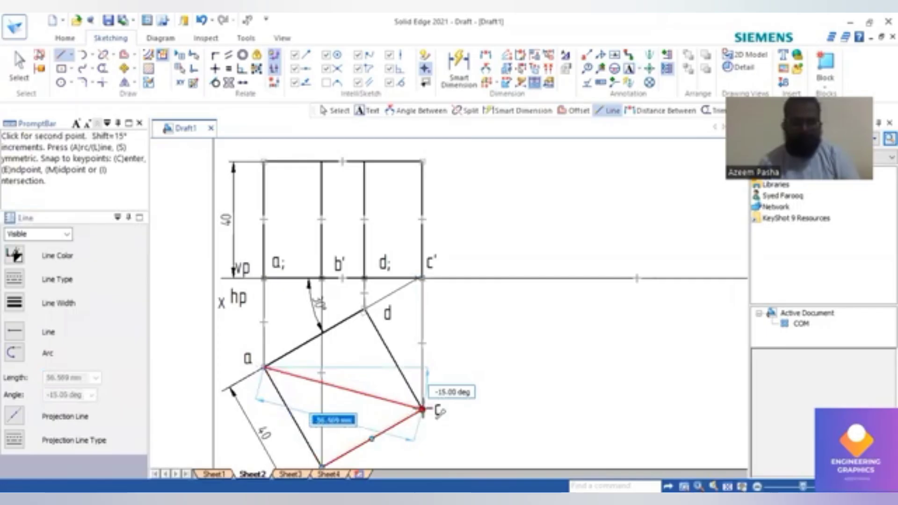
pyautogui.click(422, 410)
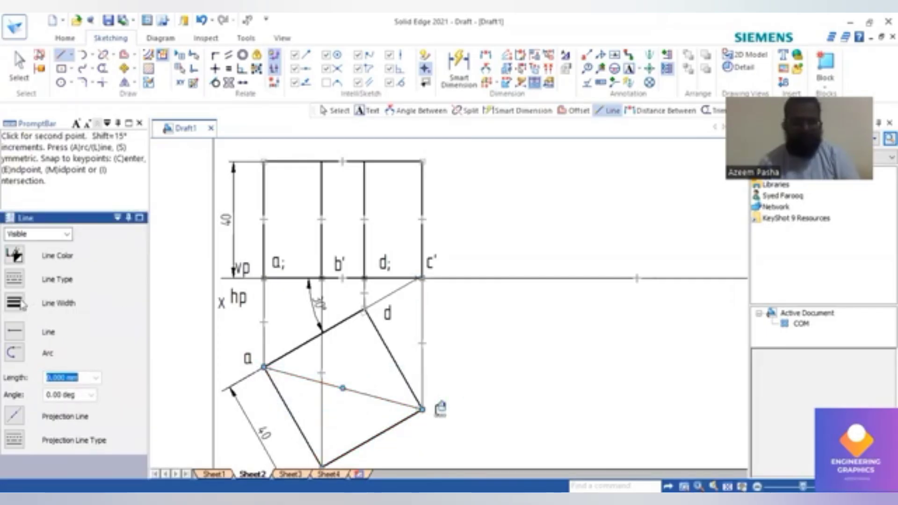
pyautogui.rightClick(423, 410)
pyautogui.scroll(1, 241, 416)
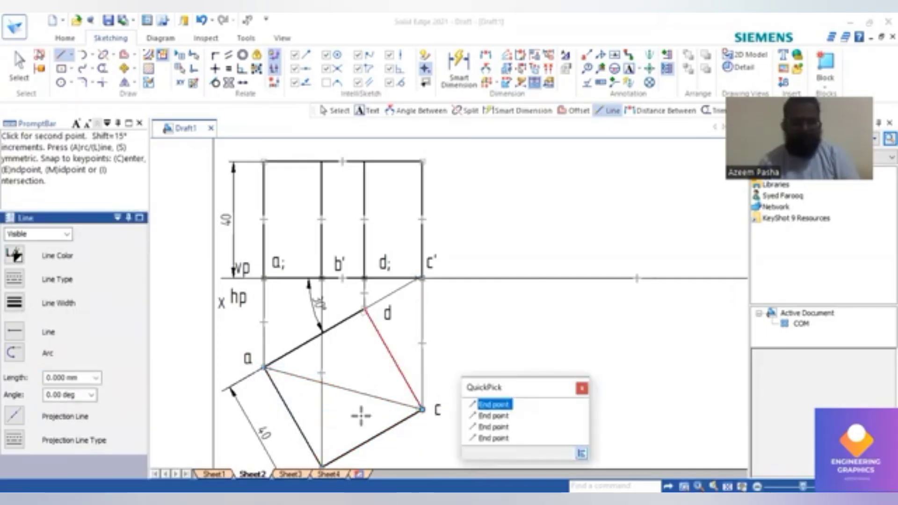
pyautogui.rightClick(407, 338)
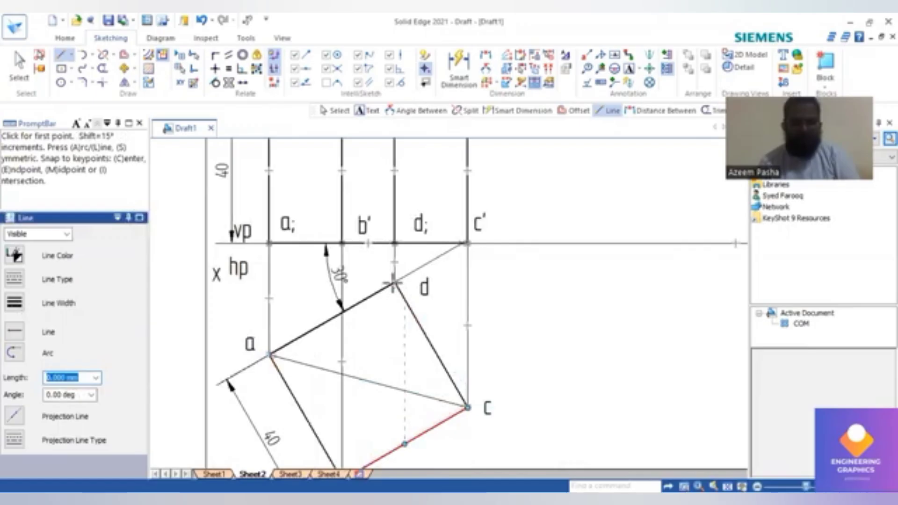
# - Draw the second diagonal of the top view from corner d to corner b
pyautogui.click(395, 281)
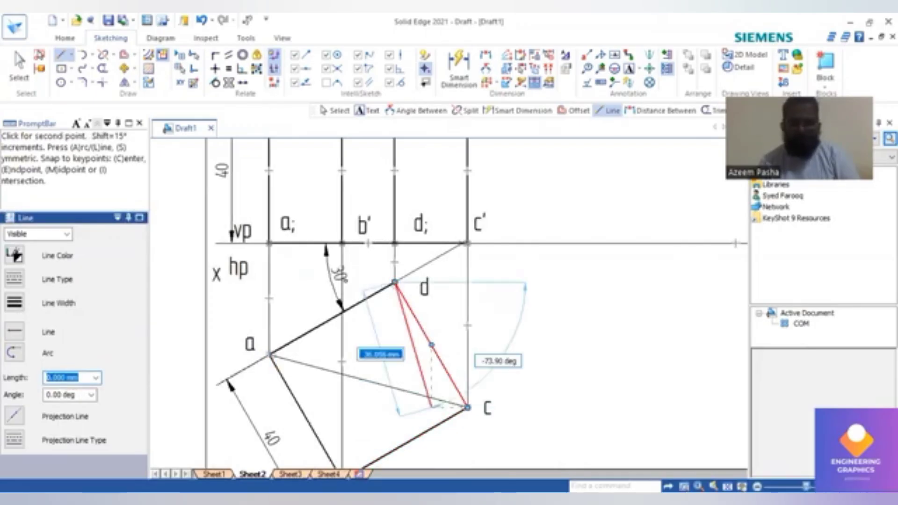
pyautogui.scroll(-4, 245, 342)
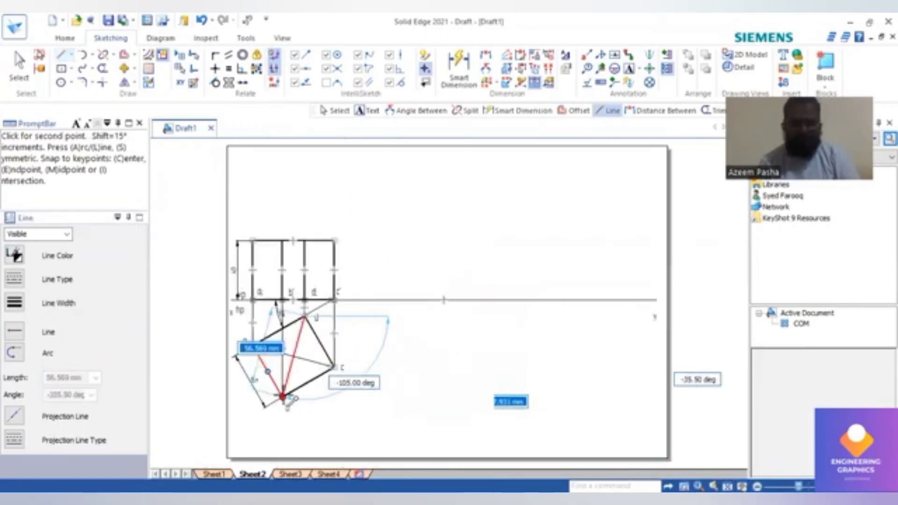
pyautogui.scroll(1, 290, 398)
pyautogui.click(284, 397)
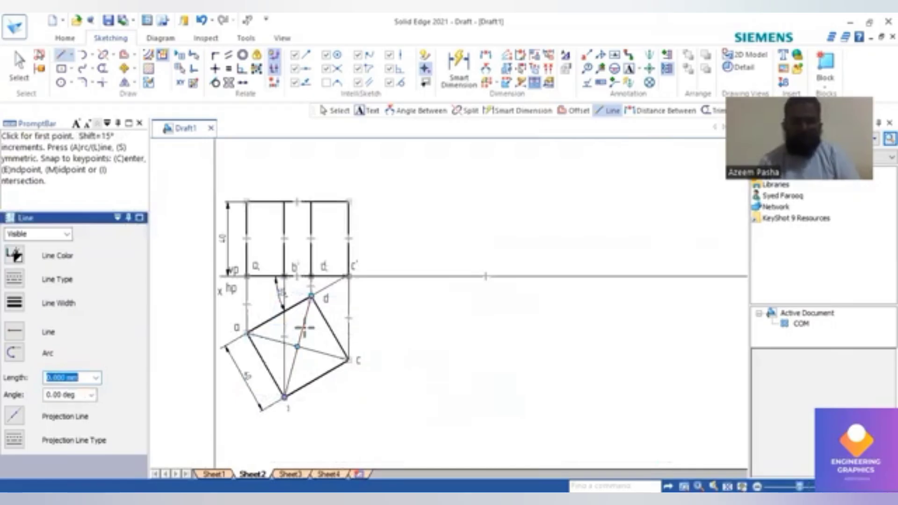
# - Label the intersection of the diagonals o and draw a vertical projector from it up to the xy line
pyautogui.scroll(2, 304, 328)
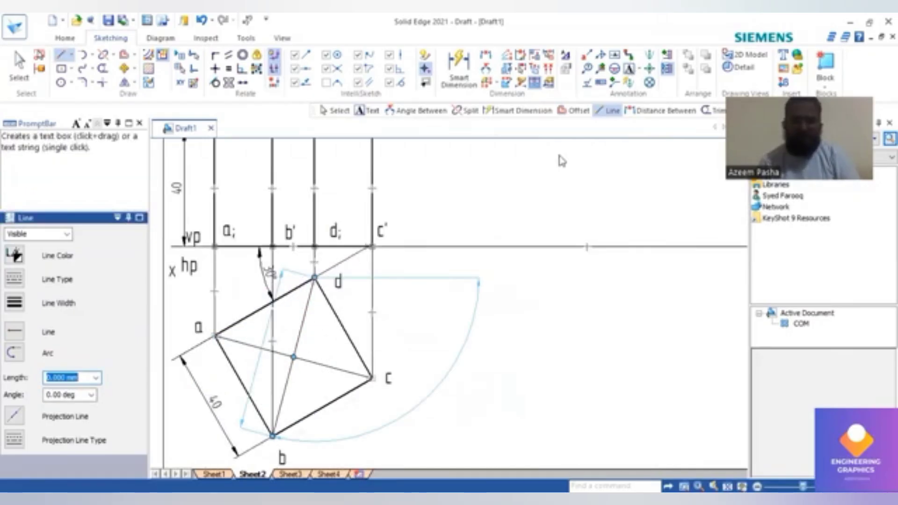
pyautogui.click(295, 369)
pyautogui.write('o')
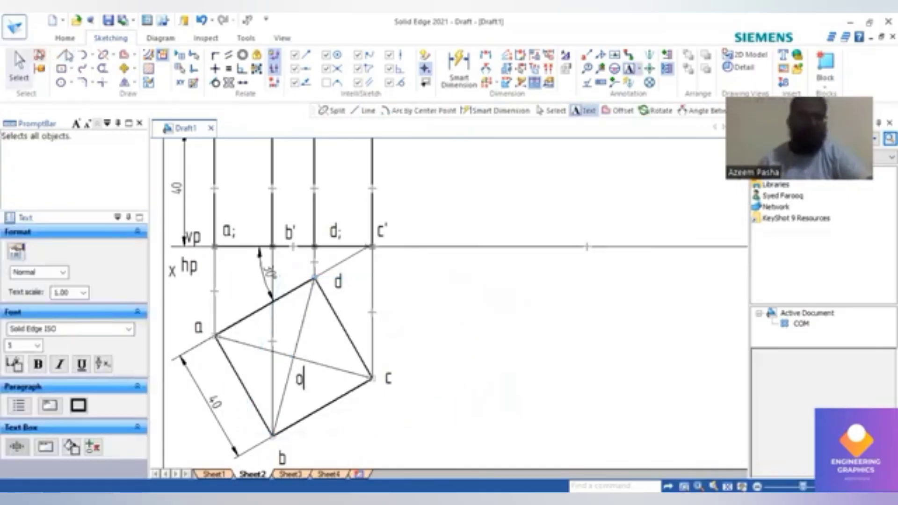
pyautogui.click(64, 55)
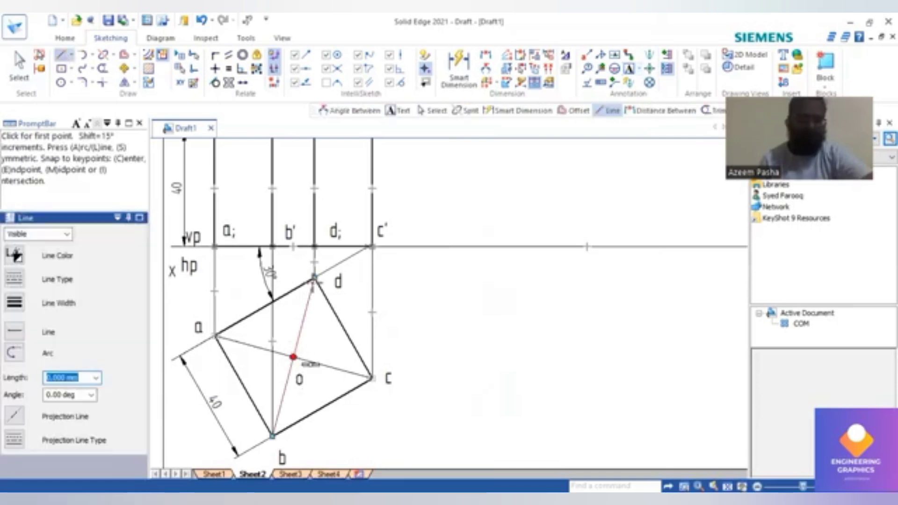
pyautogui.click(293, 357)
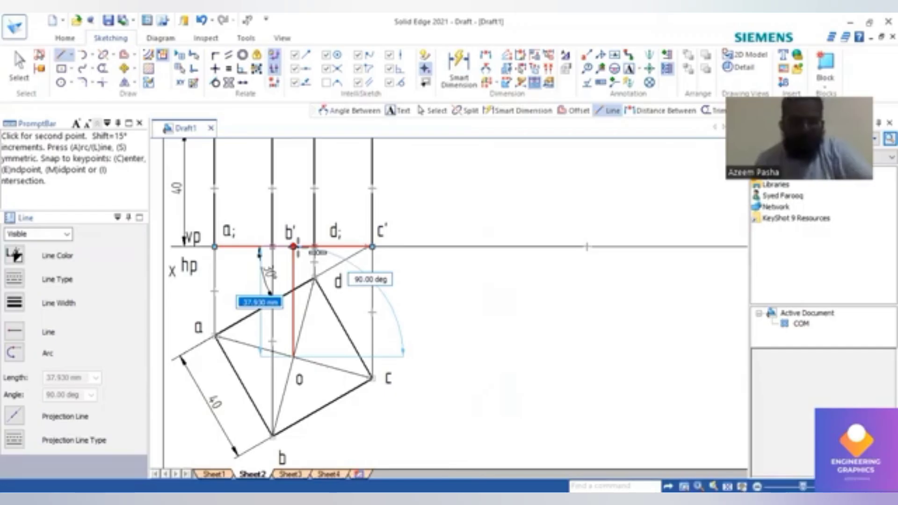
pyautogui.click(294, 246)
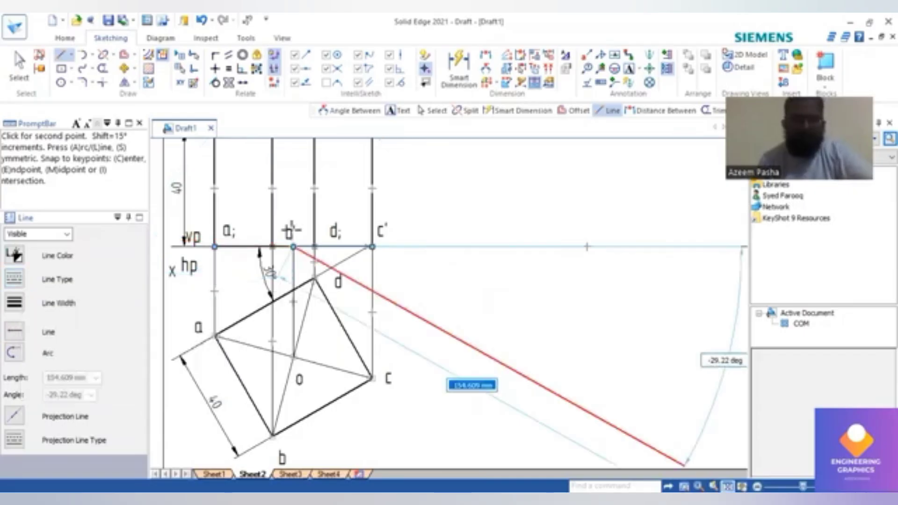
# - Draw the cube's axis as a vertical dash-dot line from the o projector on xy to the front view's top edge
pyautogui.scroll(-2, 294, 231)
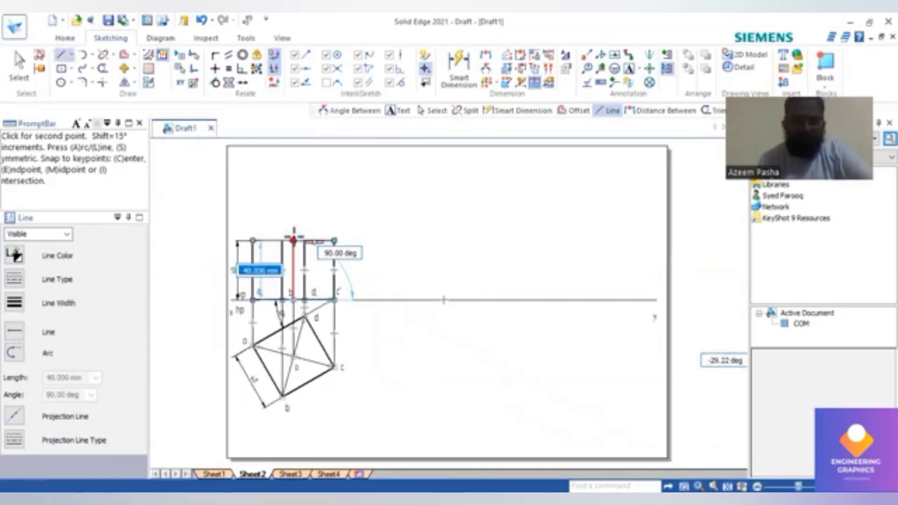
pyautogui.click(294, 240)
pyautogui.rightClick(378, 275)
# - Split the front view's dash-dot axis at its midpoint
pyautogui.scroll(2, 378, 274)
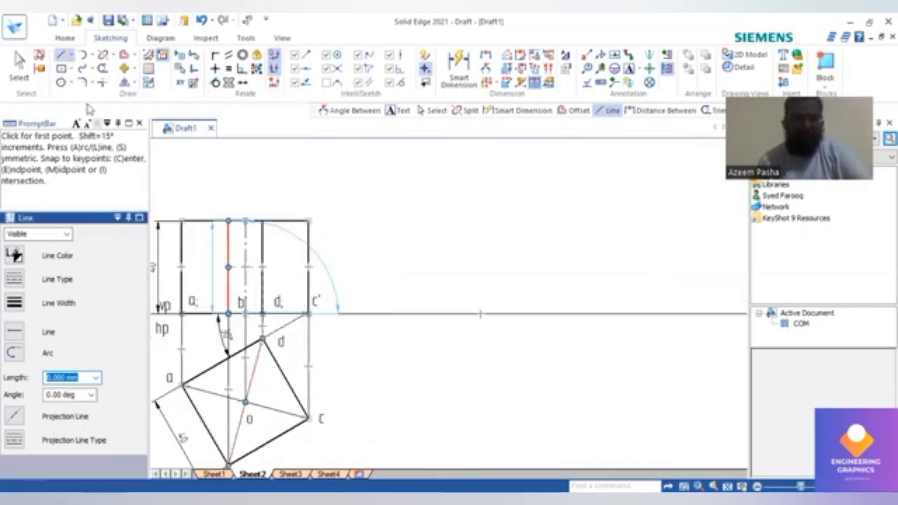
pyautogui.click(104, 56)
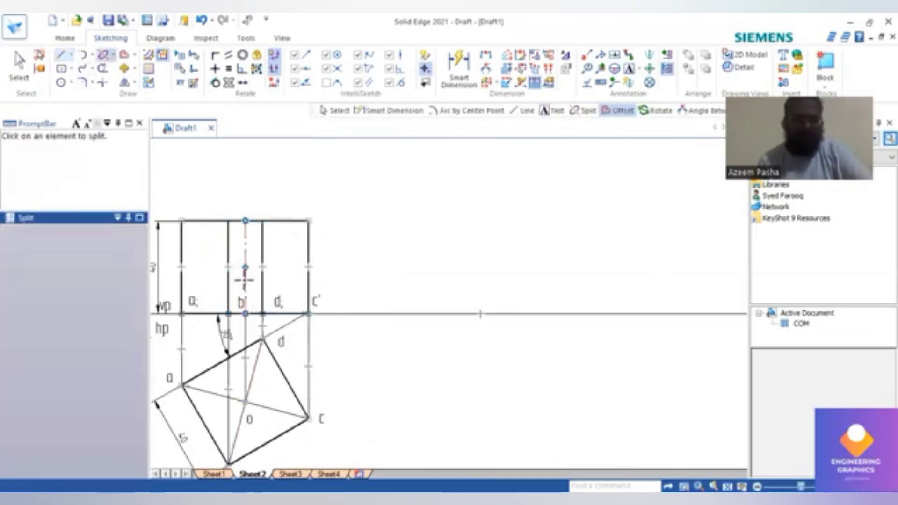
pyautogui.click(244, 267)
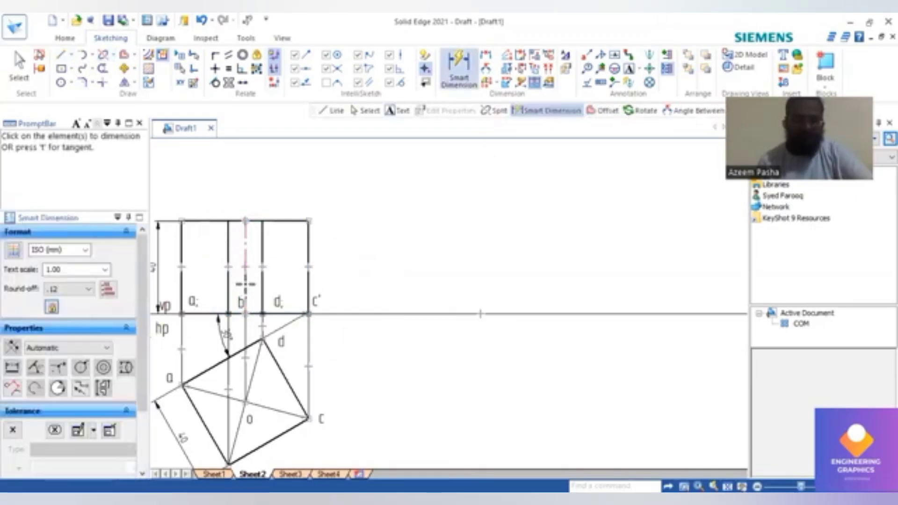
pyautogui.click(246, 284)
pyautogui.rightClick(249, 277)
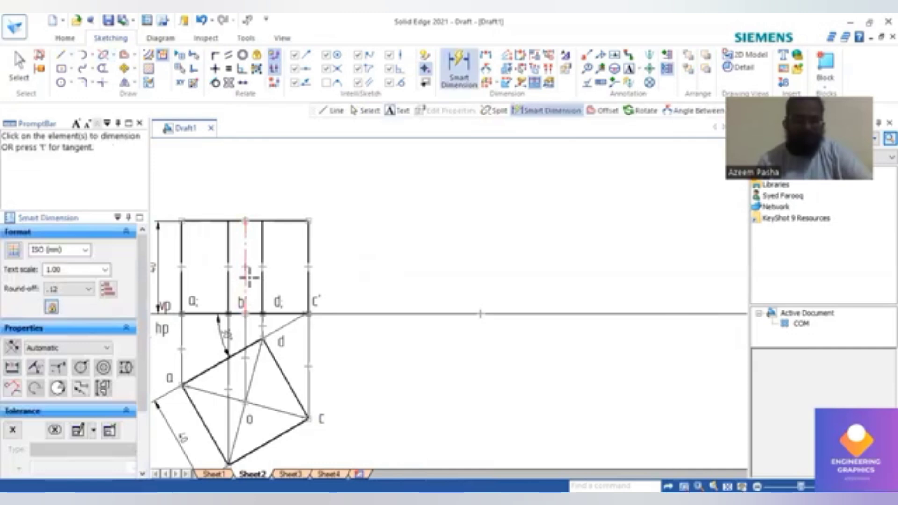
pyautogui.scroll(3, 248, 277)
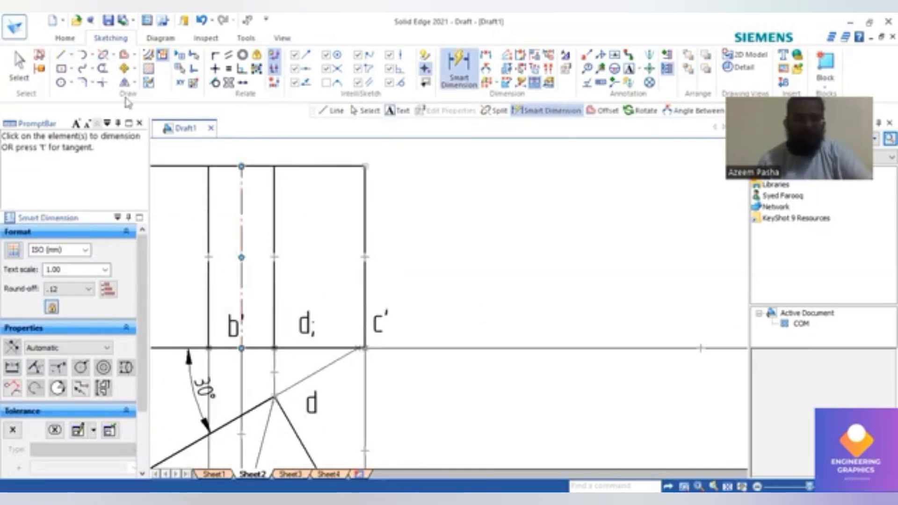
pyautogui.click(243, 289)
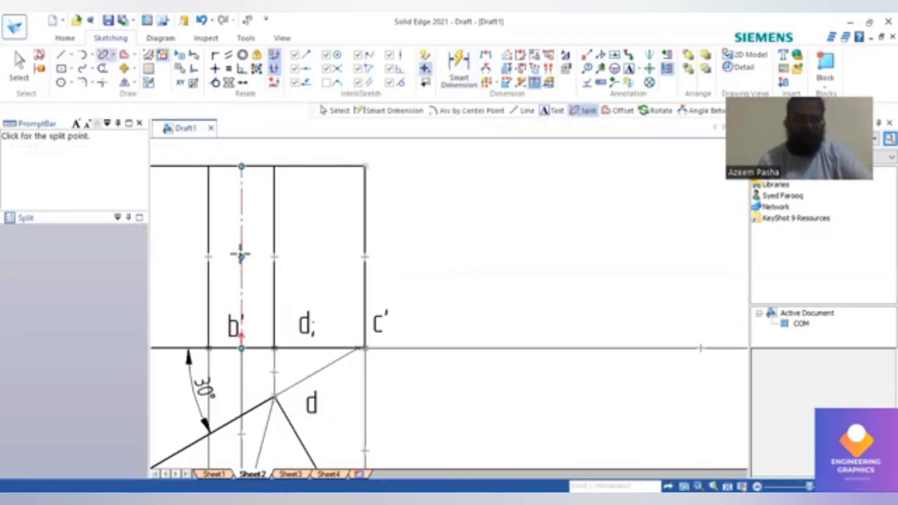
pyautogui.click(241, 256)
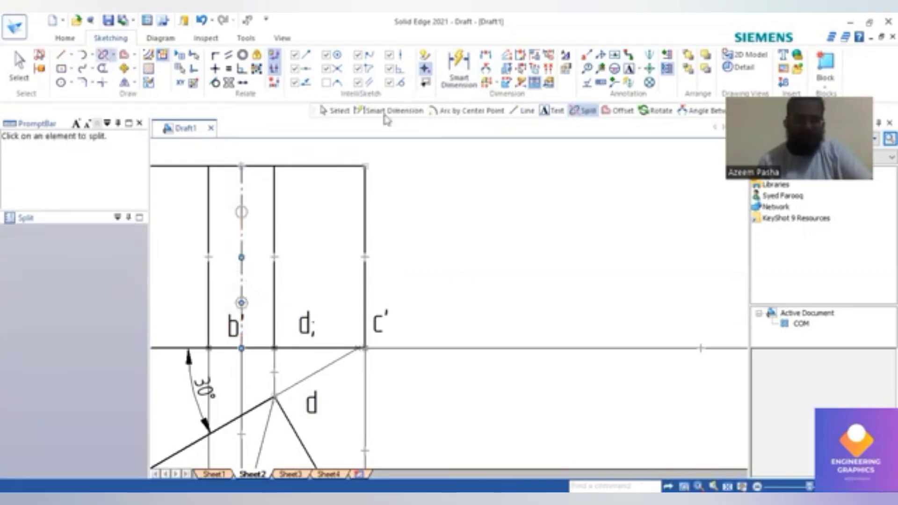
# - Dimension the length of the axis's lower half, placing the dimension beside the b' edge
pyautogui.click(412, 112)
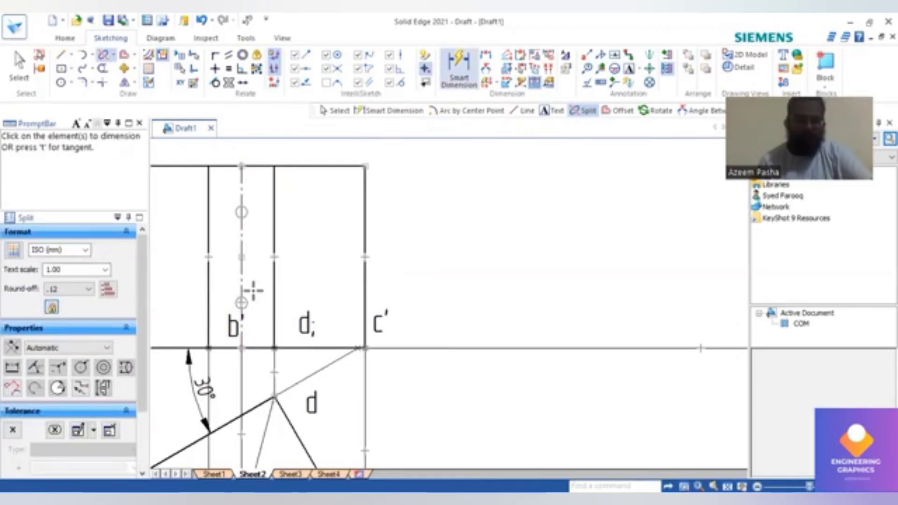
pyautogui.click(243, 291)
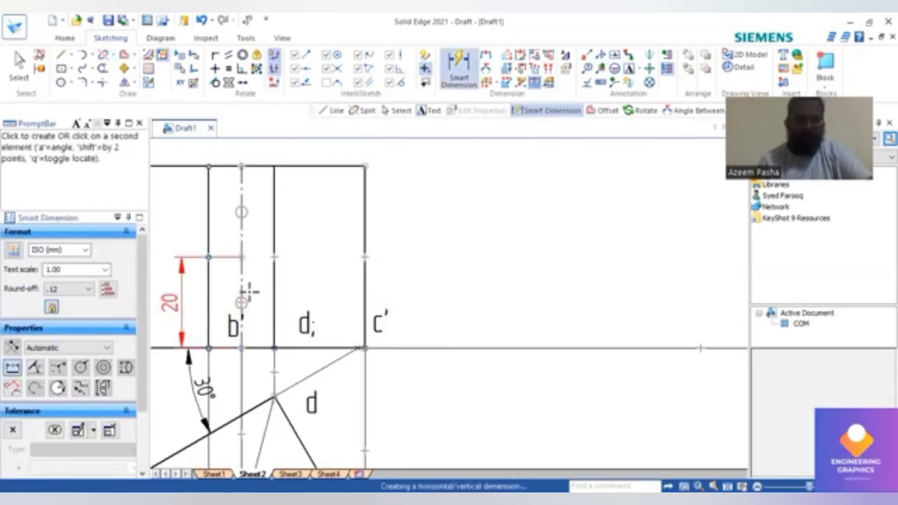
pyautogui.click(182, 306)
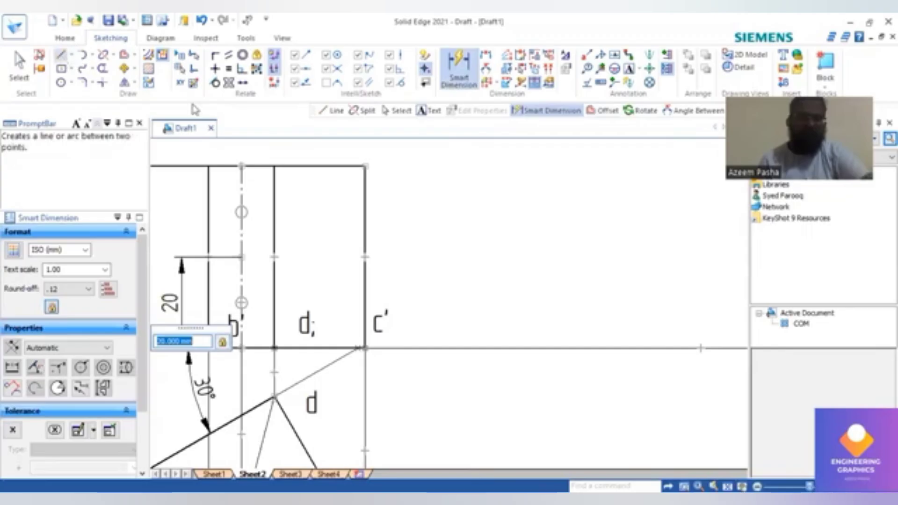
# - Draw the section plane as a dash-dot line at 45° from the axis midpoint up past the front view's top edge
pyautogui.click(60, 55)
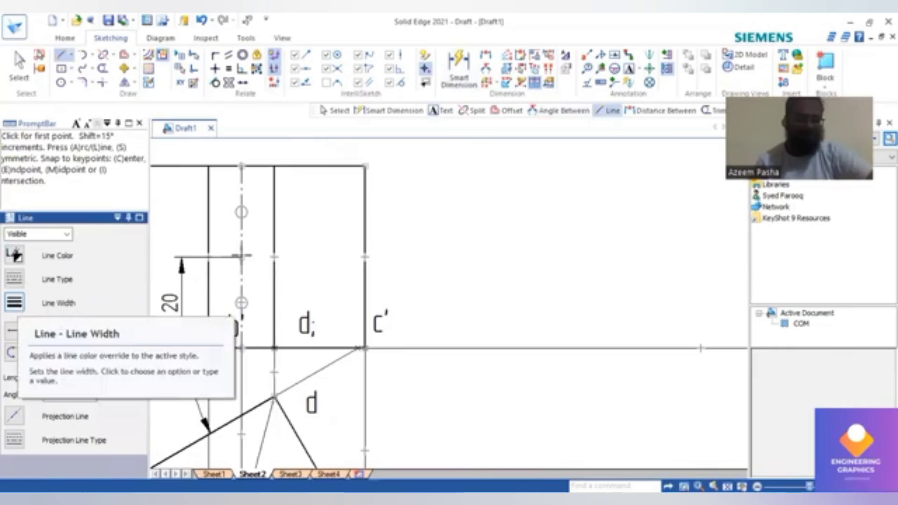
pyautogui.click(241, 255)
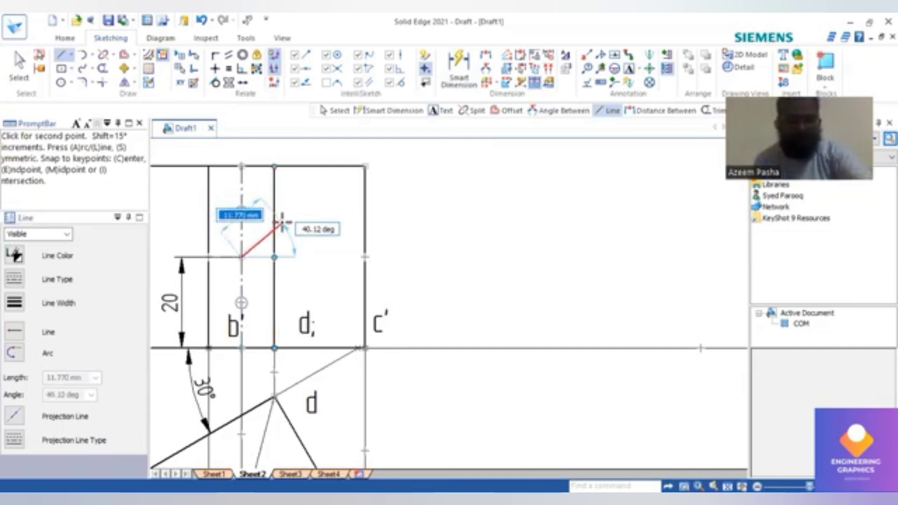
pyautogui.press('Tab')
pyautogui.write('45')
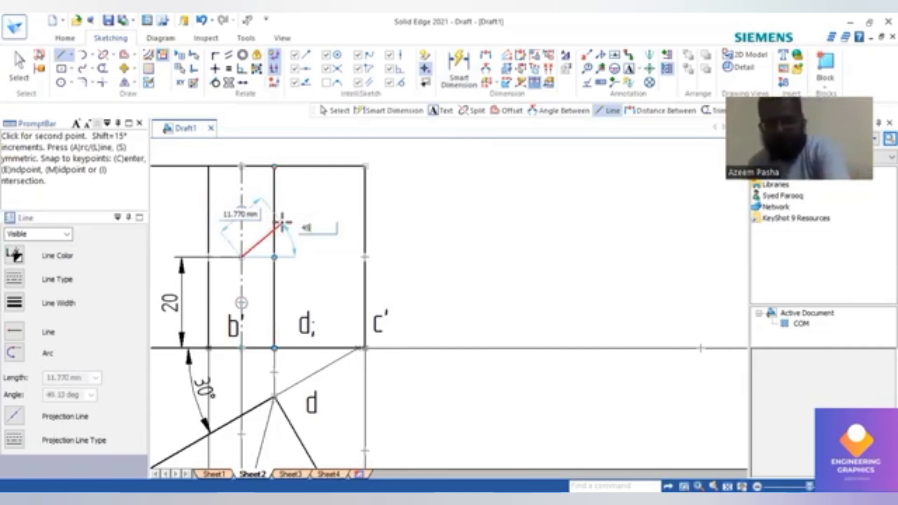
pyautogui.press('Tab')
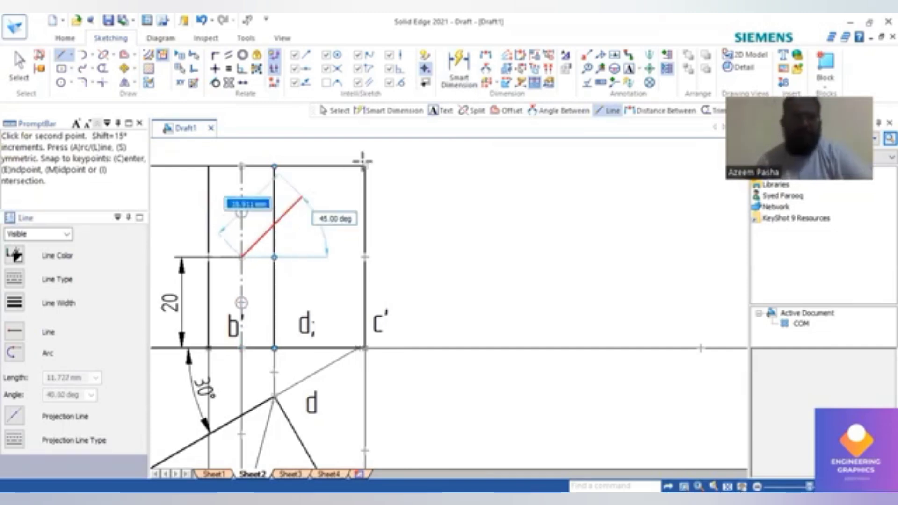
pyautogui.click(378, 151)
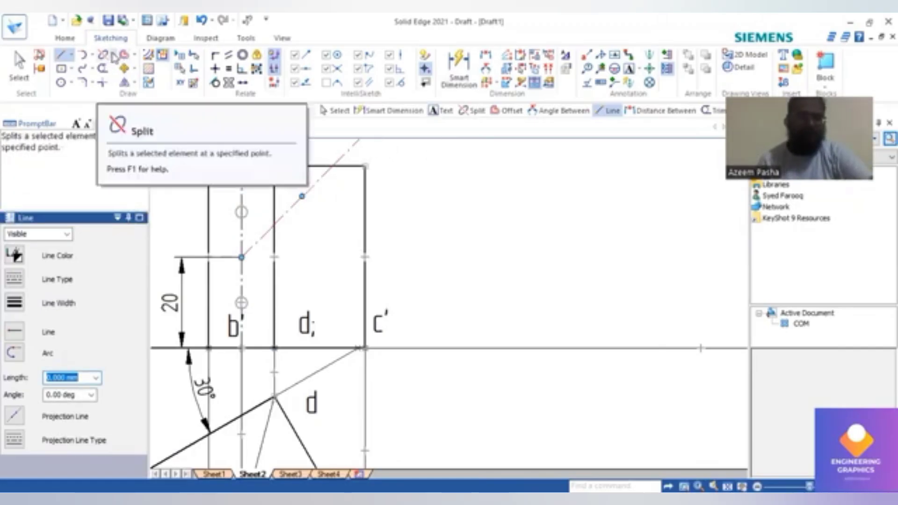
# - Extend the 45° section line downward past the b' edge to the front view's base on the xy line
pyautogui.click(104, 83)
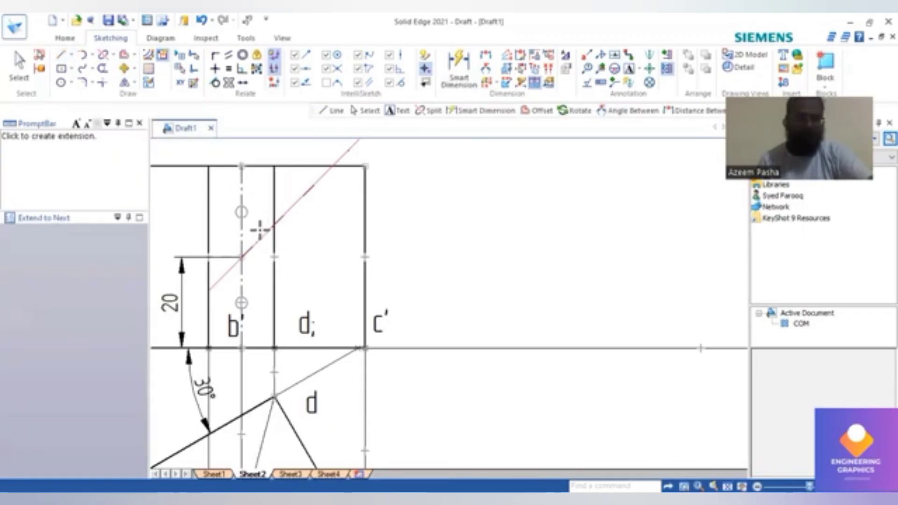
pyautogui.click(255, 232)
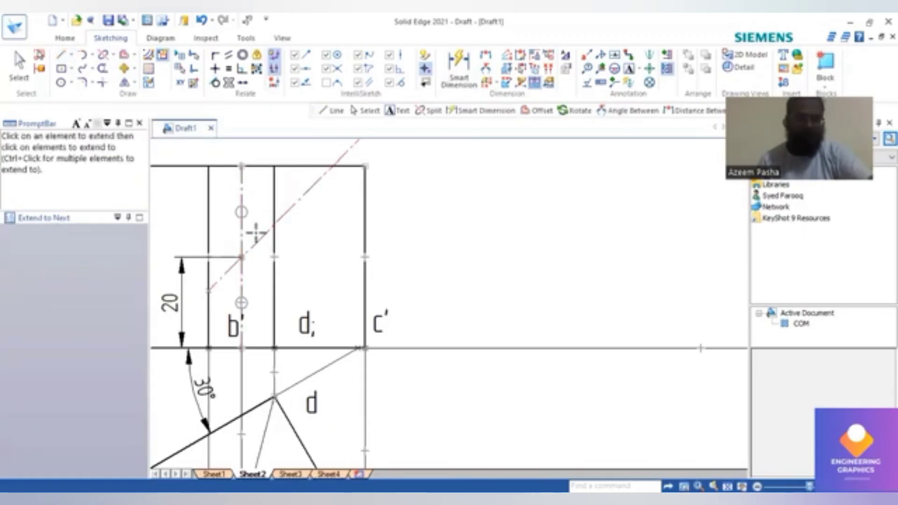
pyautogui.click(255, 239)
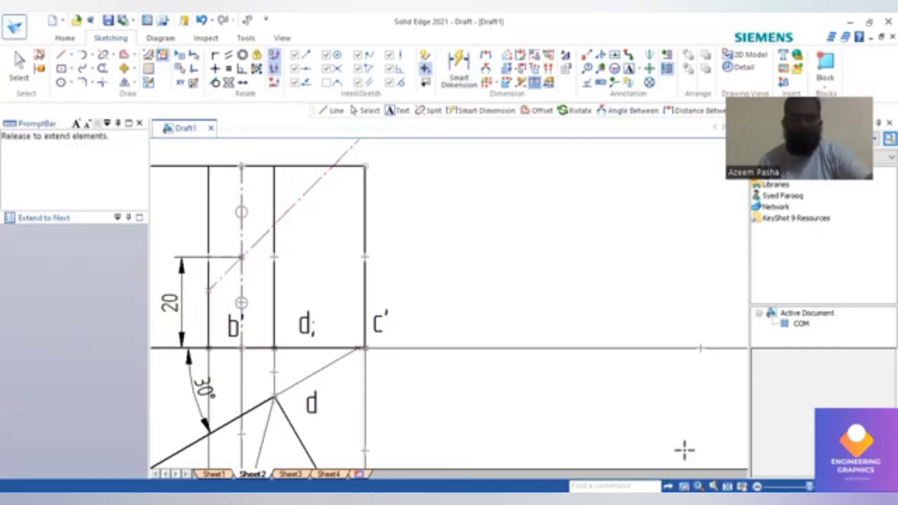
pyautogui.middleClick(163, 184)
pyautogui.middleClick(162, 184)
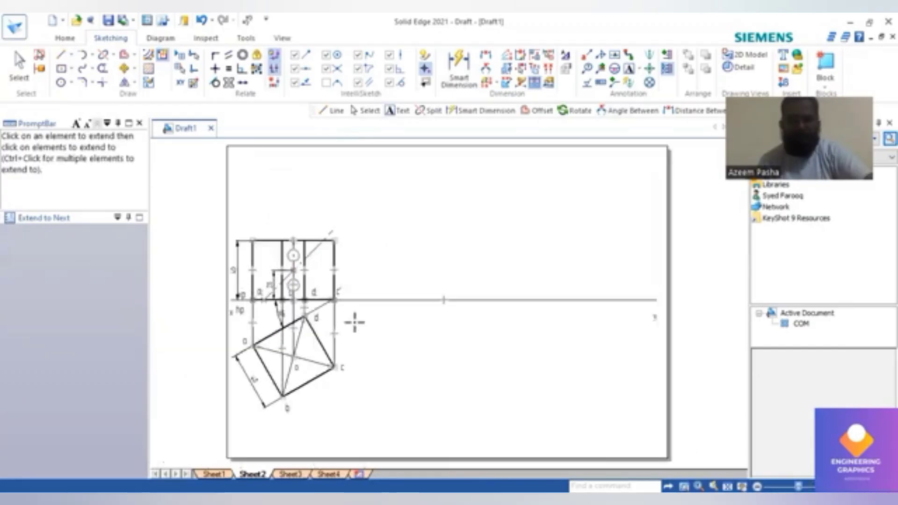
pyautogui.scroll(1, 302, 288)
pyautogui.scroll(2, 302, 284)
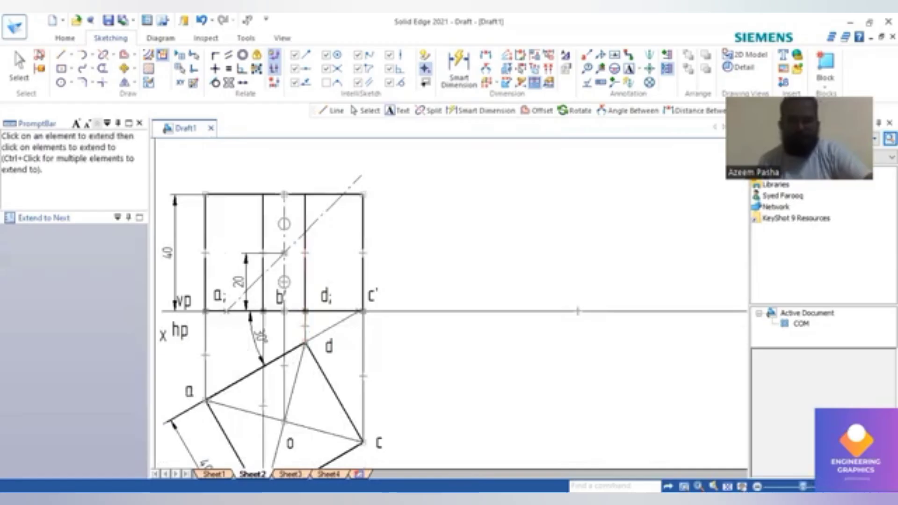
# - Check the solution figure in the PDF and split the b' edge where the section line crosses it
pyautogui.hotkey('alt', 'Tab')
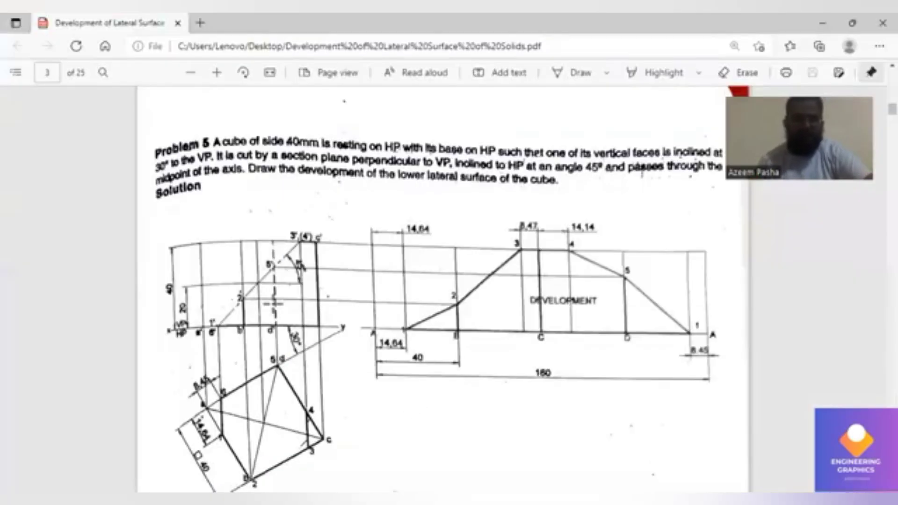
pyautogui.hotkey('alt', 'Tab')
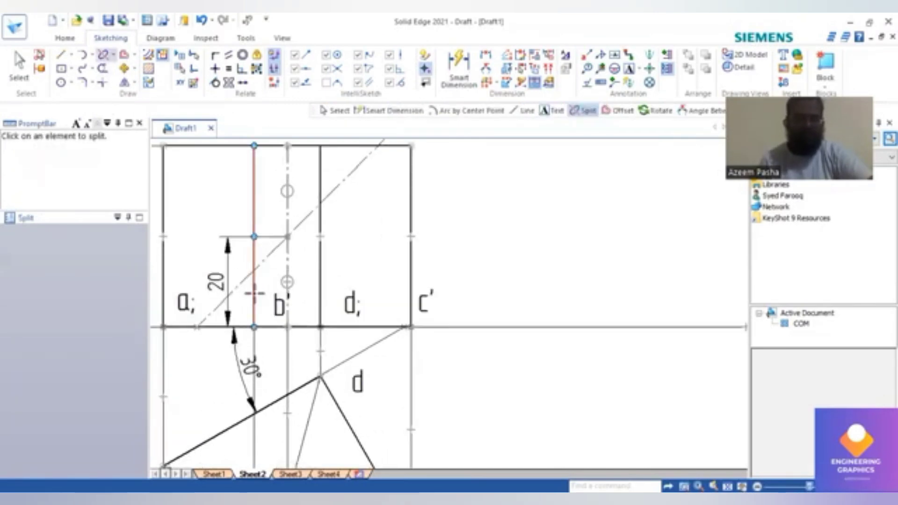
pyautogui.click(254, 275)
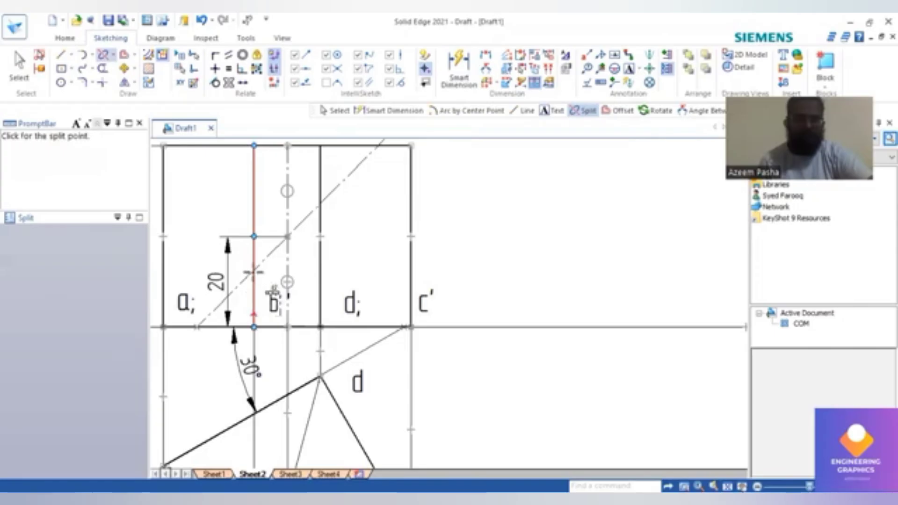
pyautogui.click(254, 270)
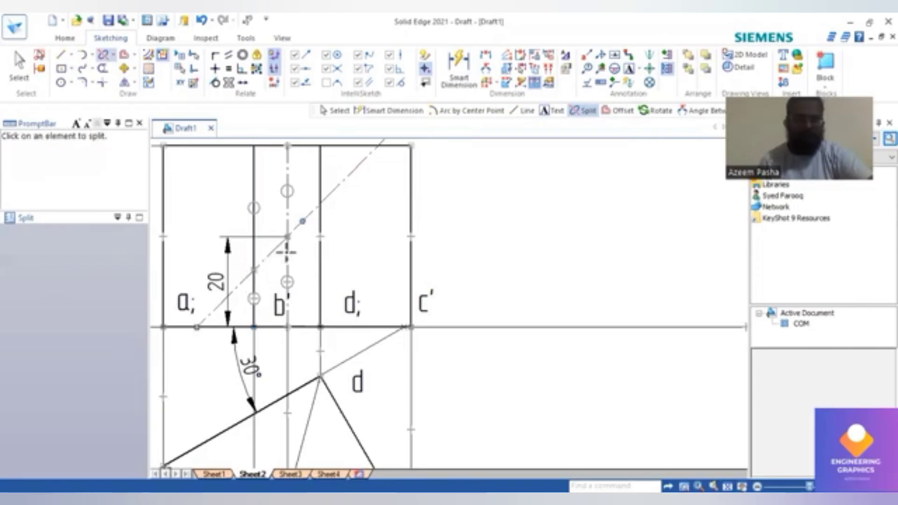
pyautogui.click(286, 252)
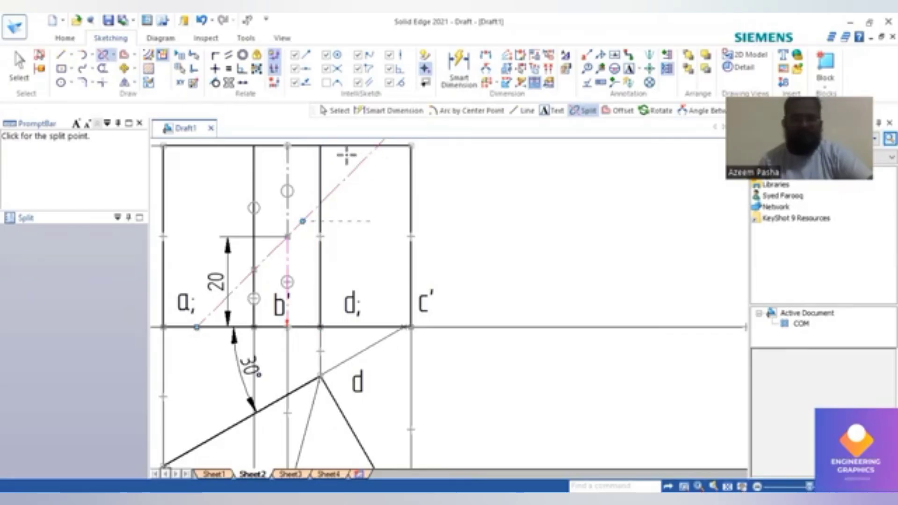
# - Draw a vertical projector about 102 mm long from the section line's intersection with the top edge down across the top view
pyautogui.click(62, 54)
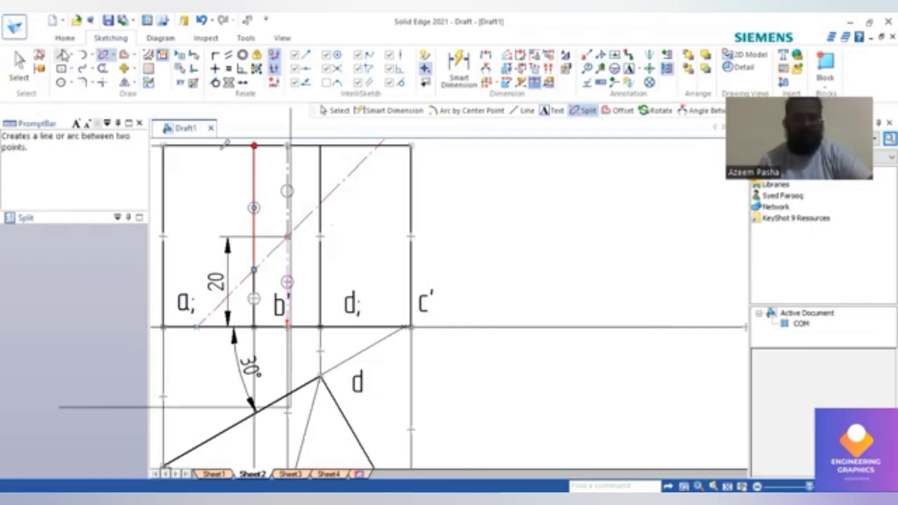
pyautogui.click(62, 55)
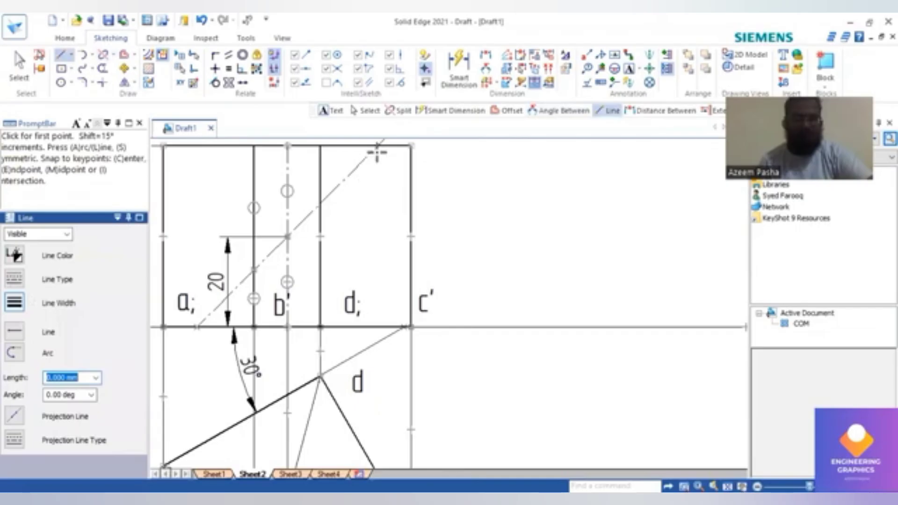
pyautogui.scroll(2, 377, 152)
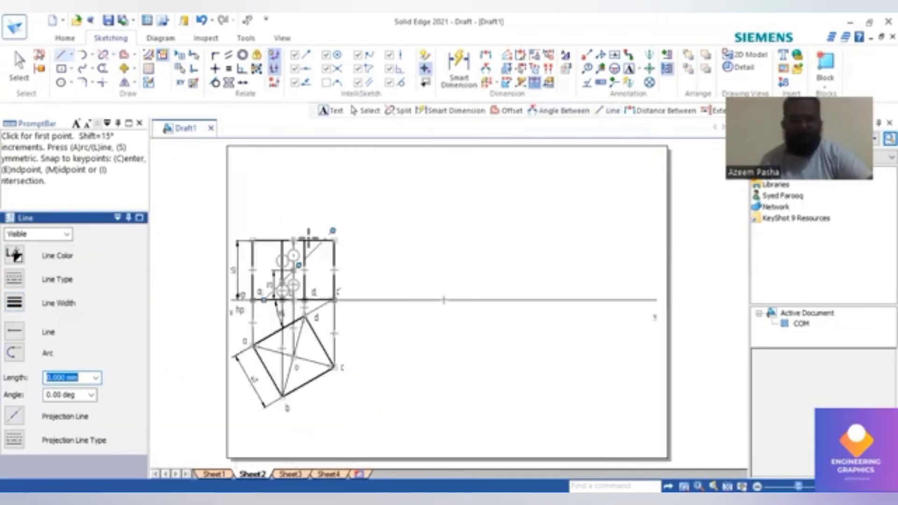
pyautogui.scroll(5, 310, 236)
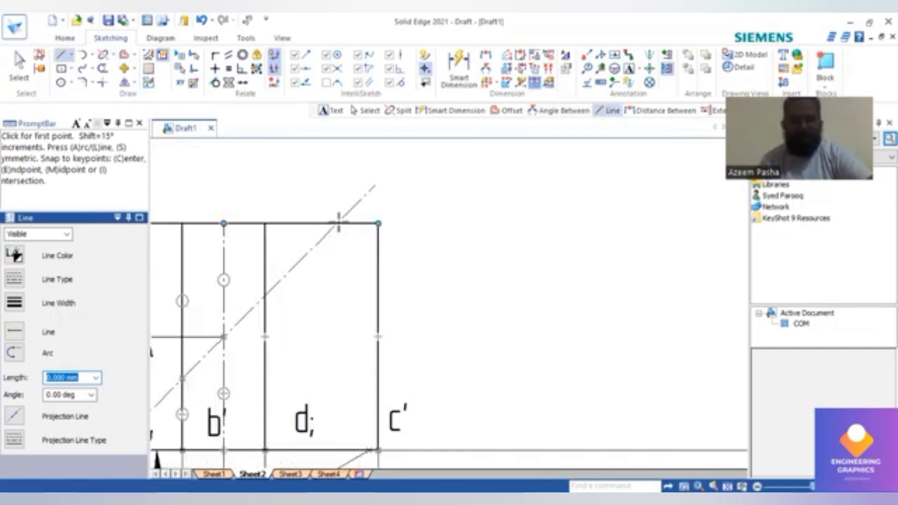
pyautogui.click(339, 223)
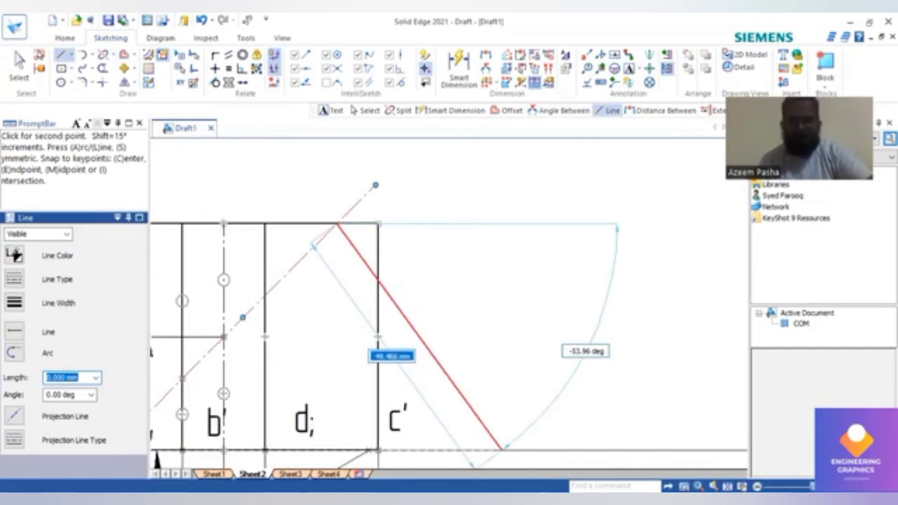
pyautogui.scroll(-2, 304, 379)
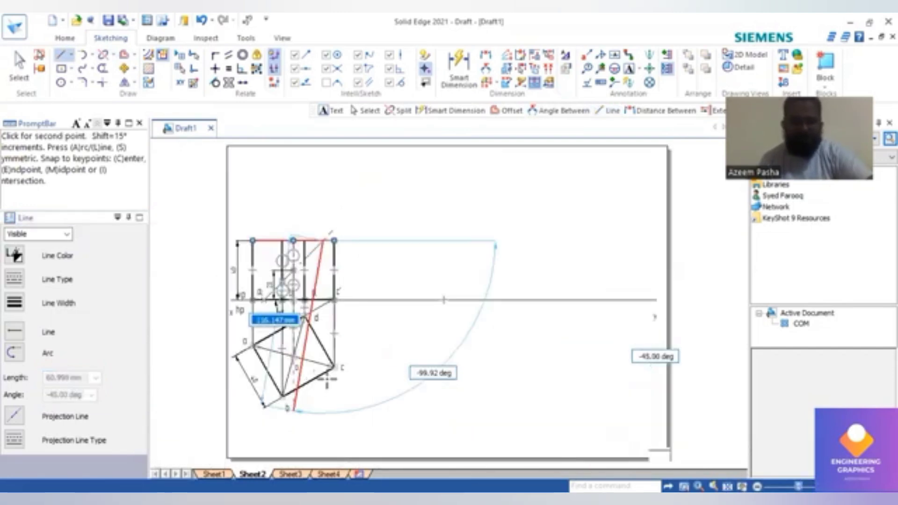
pyautogui.scroll(-2, 327, 388)
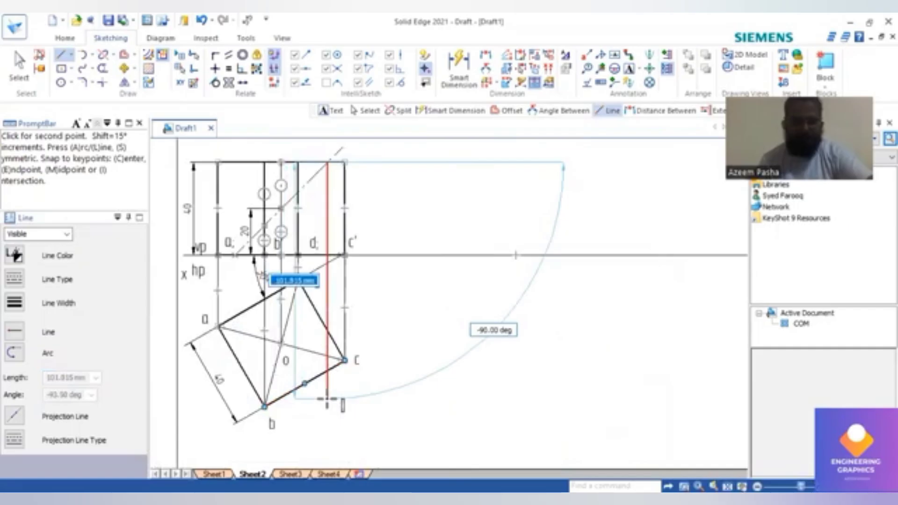
pyautogui.click(327, 398)
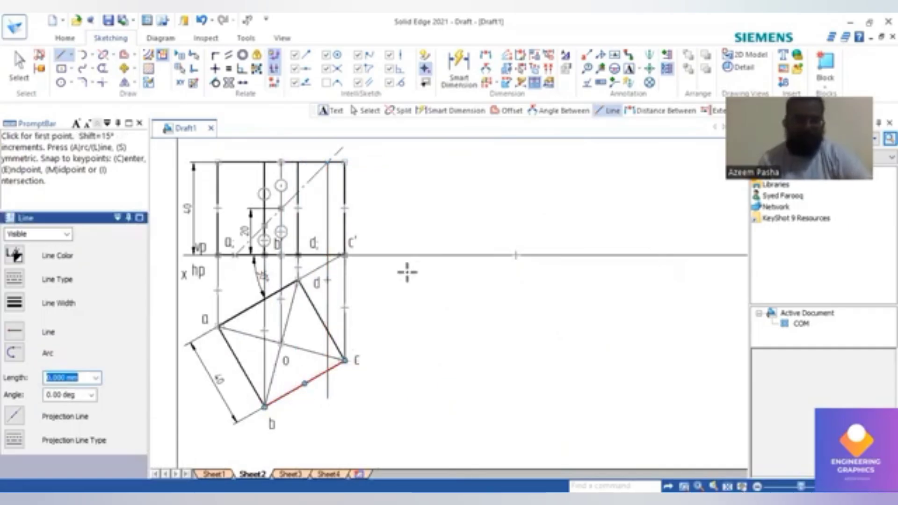
# - Draw a vertical projector about 50 mm long from the section line's base intersection on xy down across the top view
pyautogui.scroll(2, 245, 268)
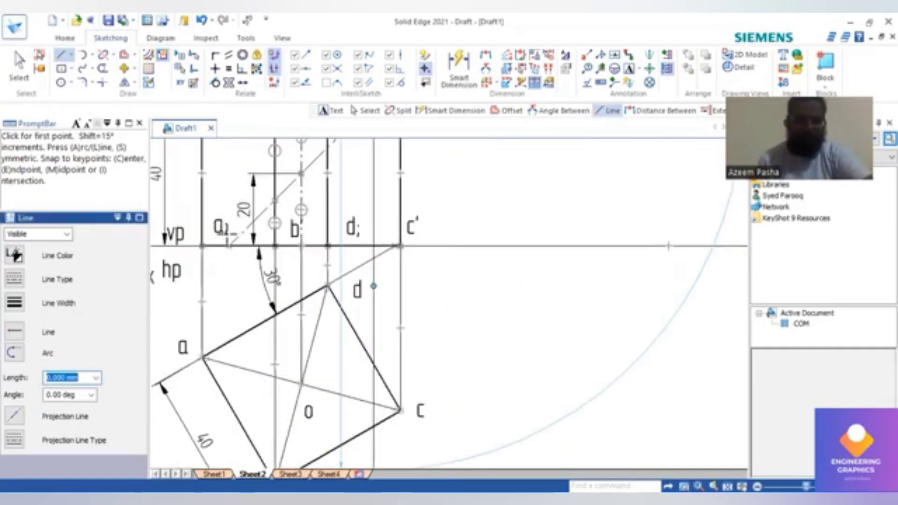
pyautogui.click(228, 246)
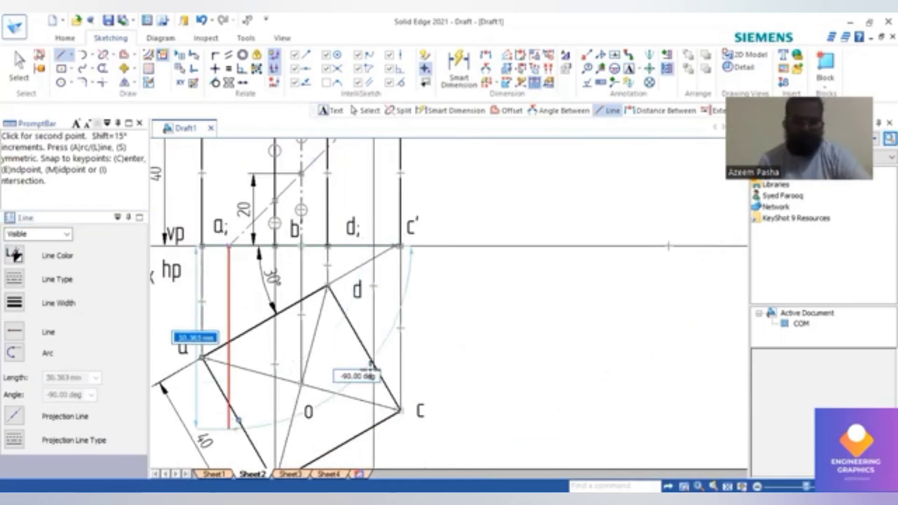
pyautogui.click(228, 426)
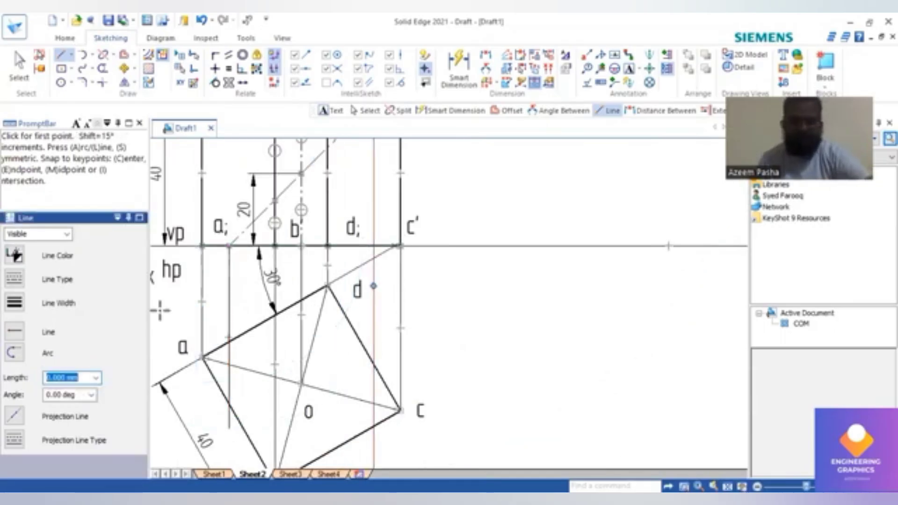
pyautogui.middleClick(200, 276)
pyautogui.scroll(3, 233, 290)
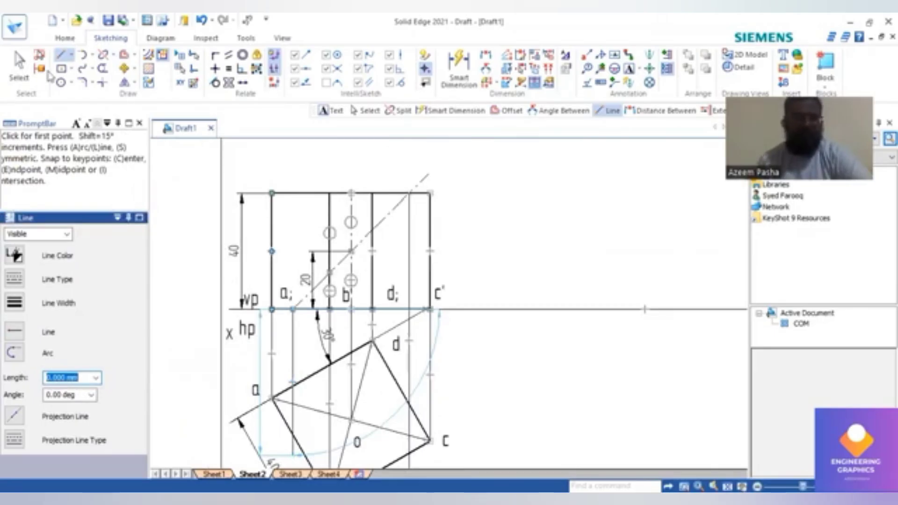
# - Split the front view's top edge at the section line, then thin its a' side portion and the b' edge portion above the section line
pyautogui.click(33, 70)
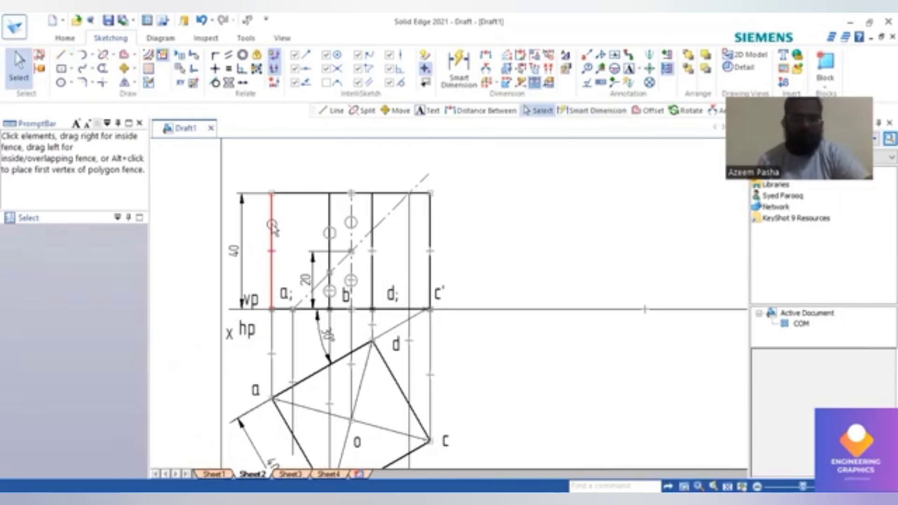
pyautogui.click(271, 229)
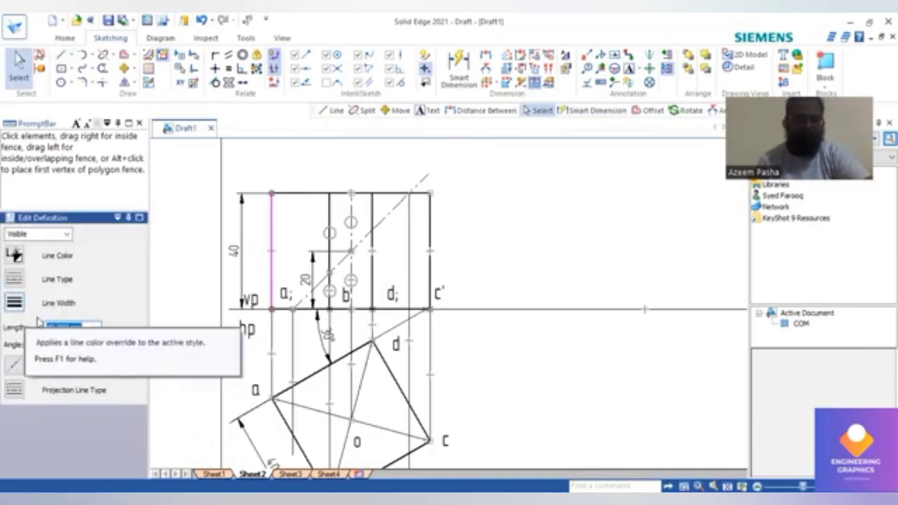
pyautogui.click(298, 193)
pyautogui.click(105, 56)
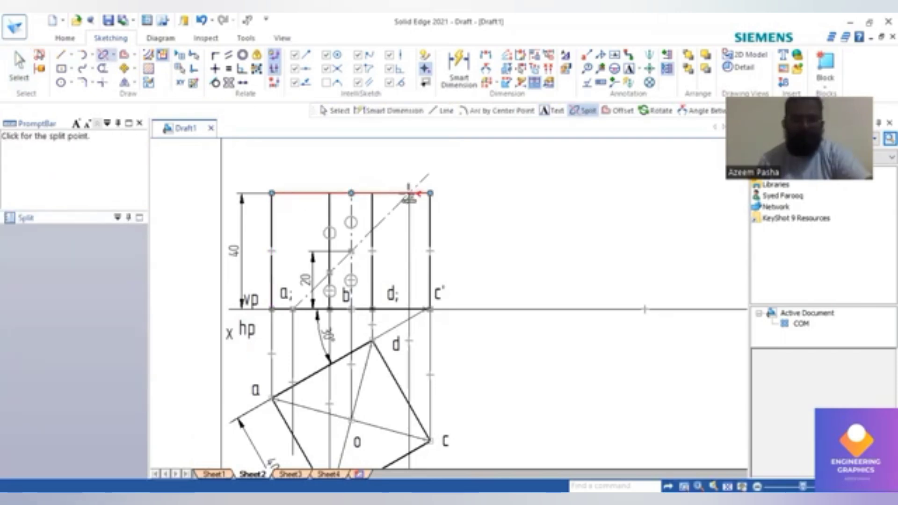
pyautogui.click(385, 192)
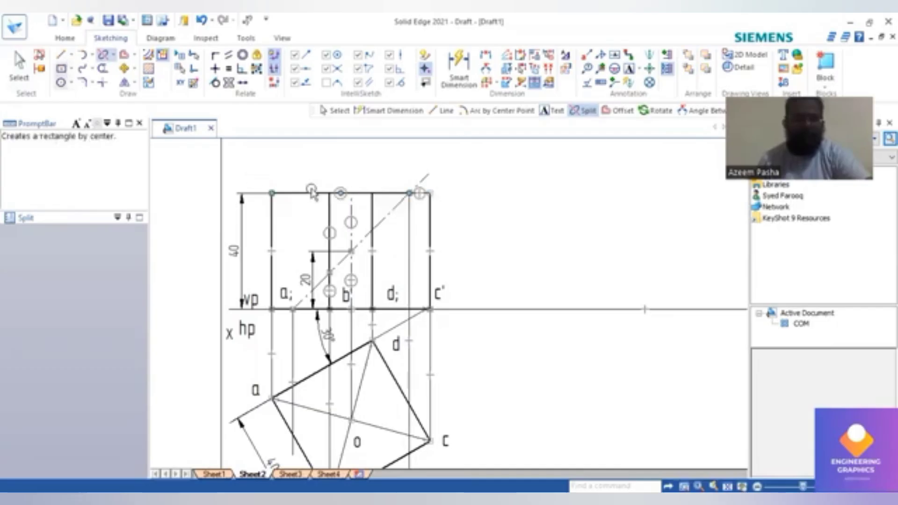
pyautogui.press('Escape')
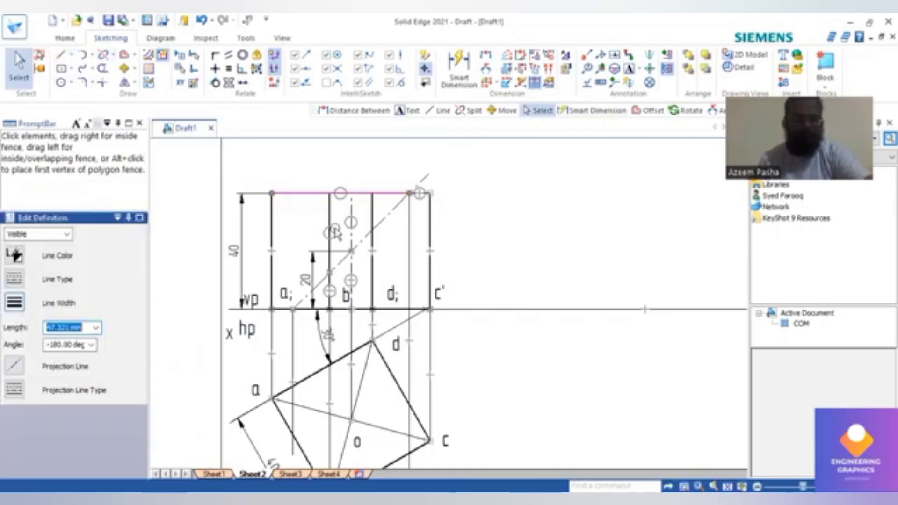
pyautogui.scroll(1, 334, 272)
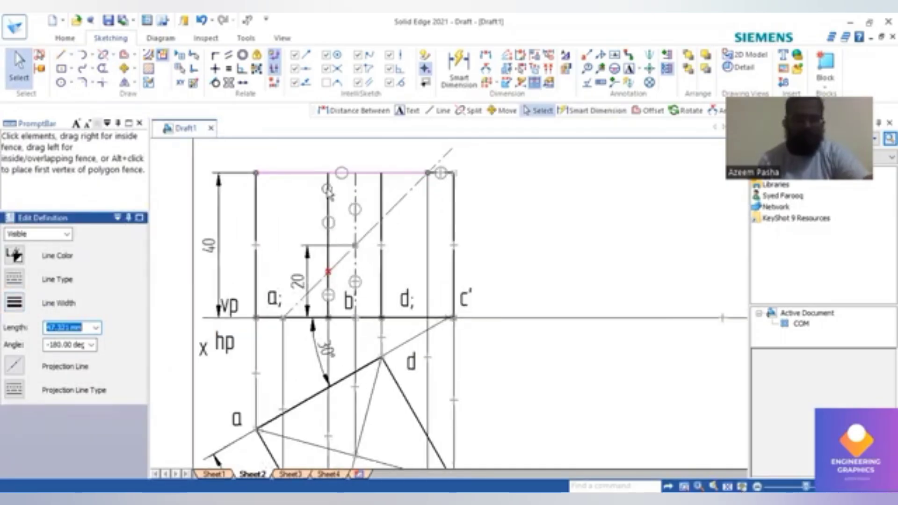
pyautogui.click(323, 194)
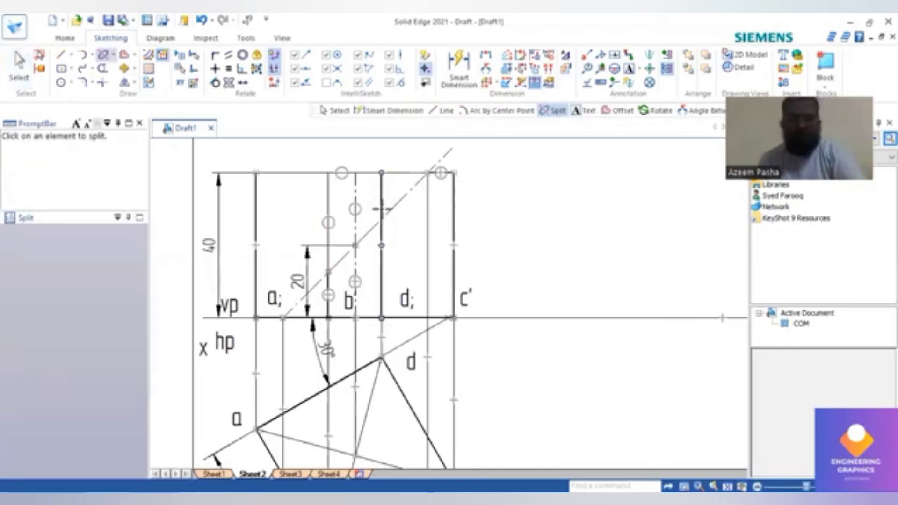
# - Split the d' edge where the section line crosses it and thin the portion above the crossing
pyautogui.click(381, 212)
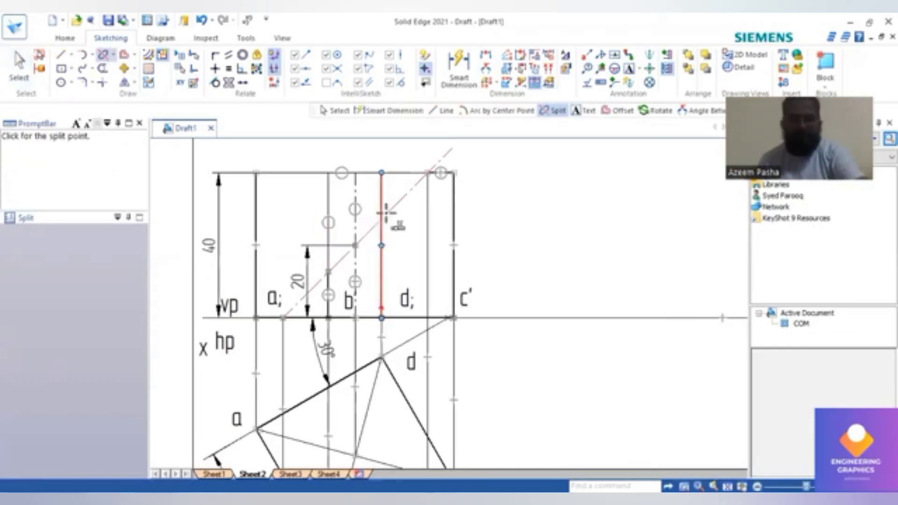
pyautogui.scroll(2, 379, 218)
pyautogui.click(381, 218)
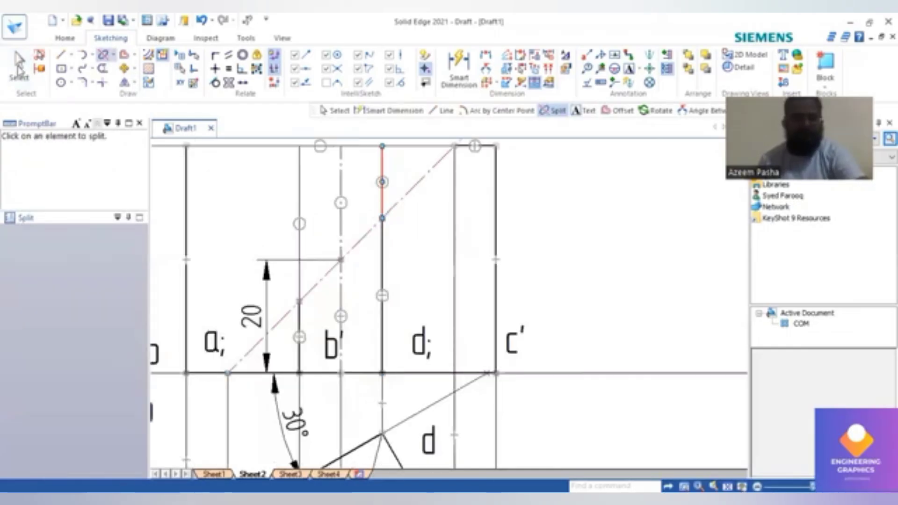
pyautogui.click(19, 70)
pyautogui.press('Escape')
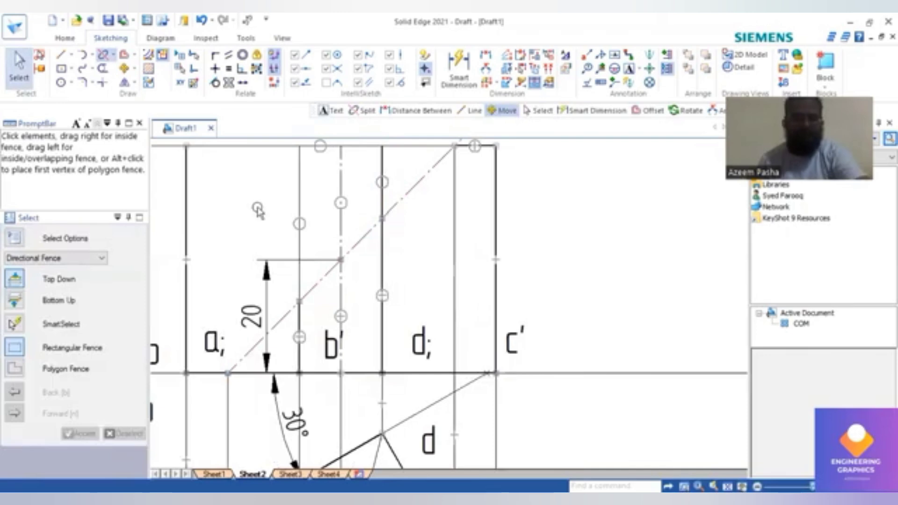
pyautogui.click(382, 201)
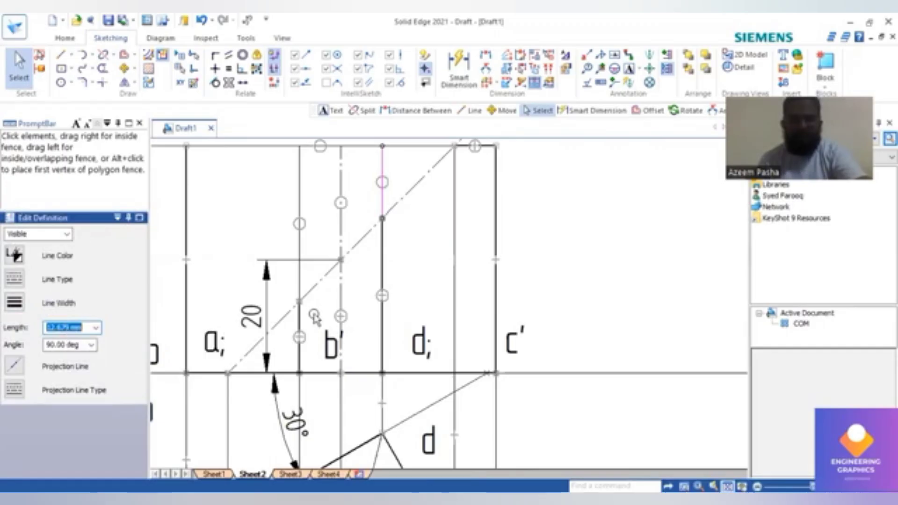
pyautogui.hotkey('ctrl', 'shift', 'f')
pyautogui.scroll(4, 313, 191)
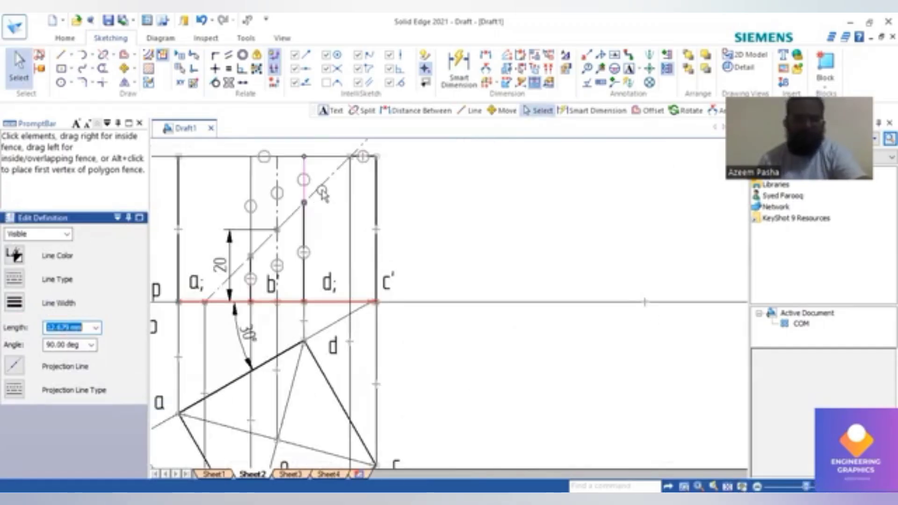
# - Increase the line width of the 45° dash-dot section line through the front view
pyautogui.click(320, 187)
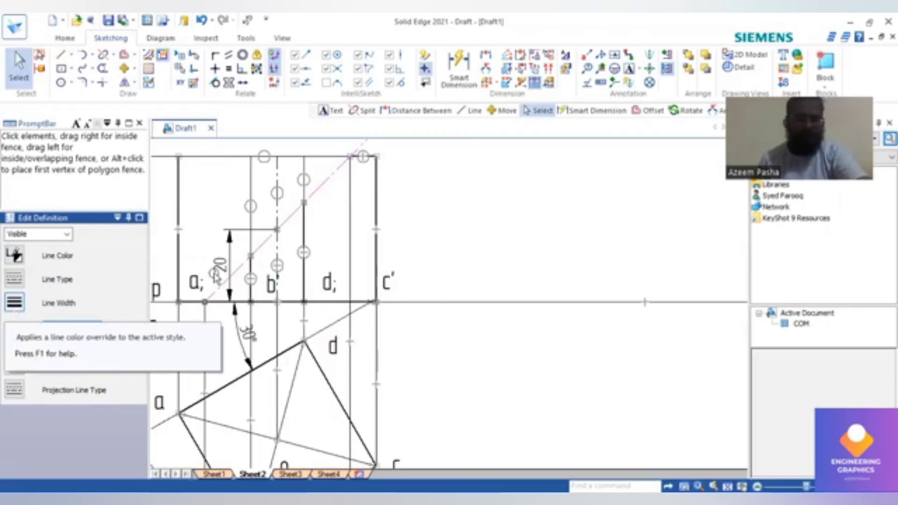
pyautogui.click(216, 273)
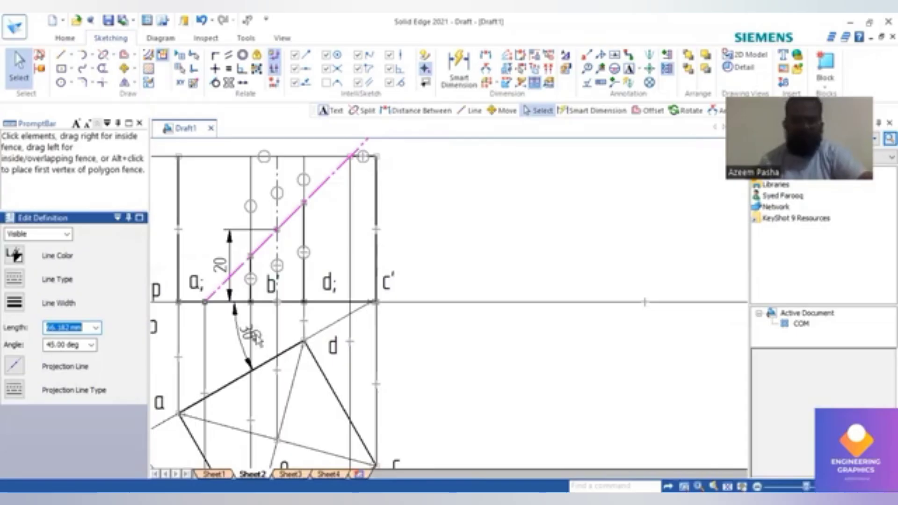
pyautogui.scroll(-1, 547, 129)
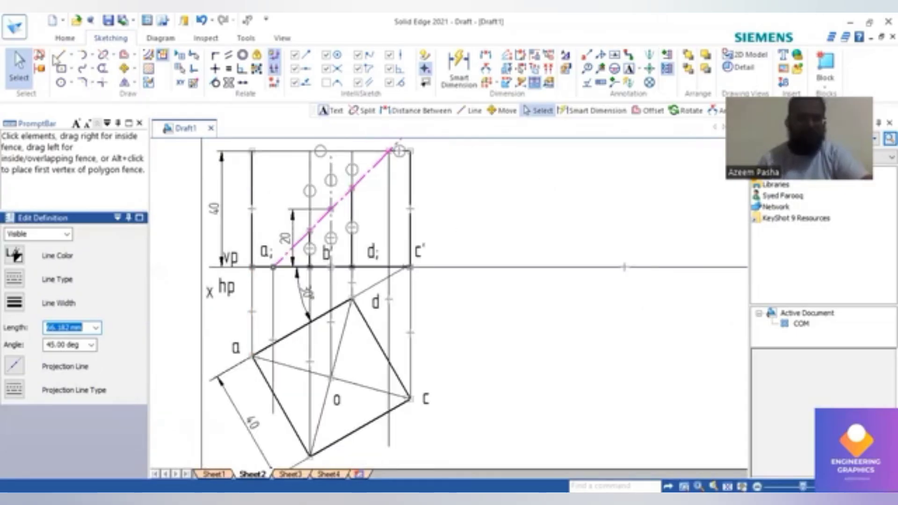
# - Label the section line's base intersection 1 in the front view and its projected point on edge ab 1 in the top view
pyautogui.click(70, 55)
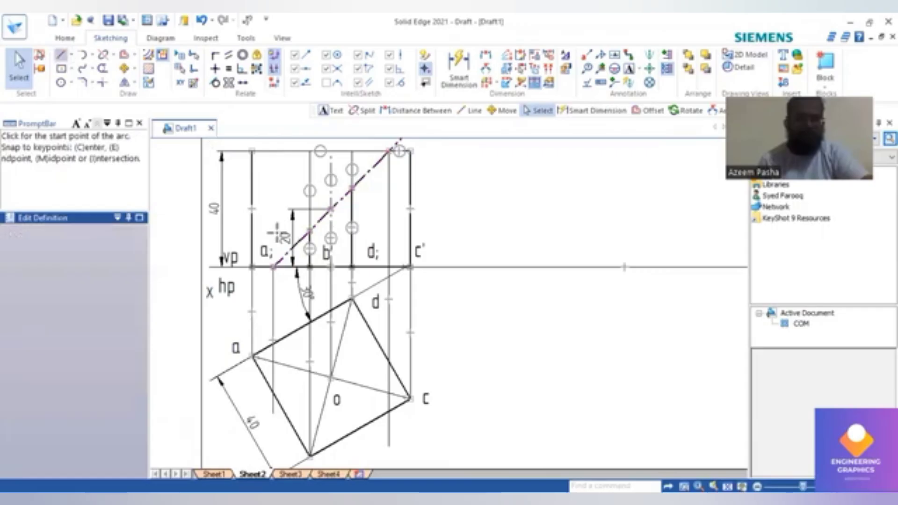
pyautogui.click(268, 227)
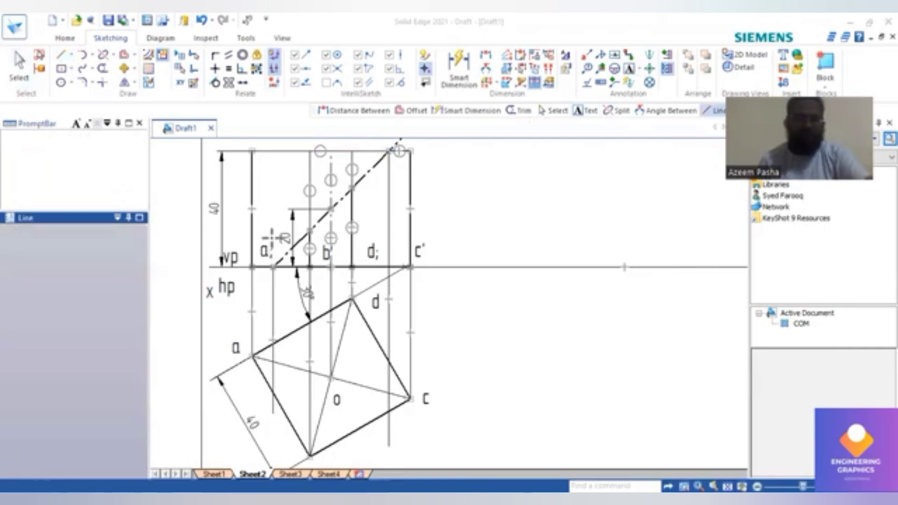
pyautogui.click(275, 250)
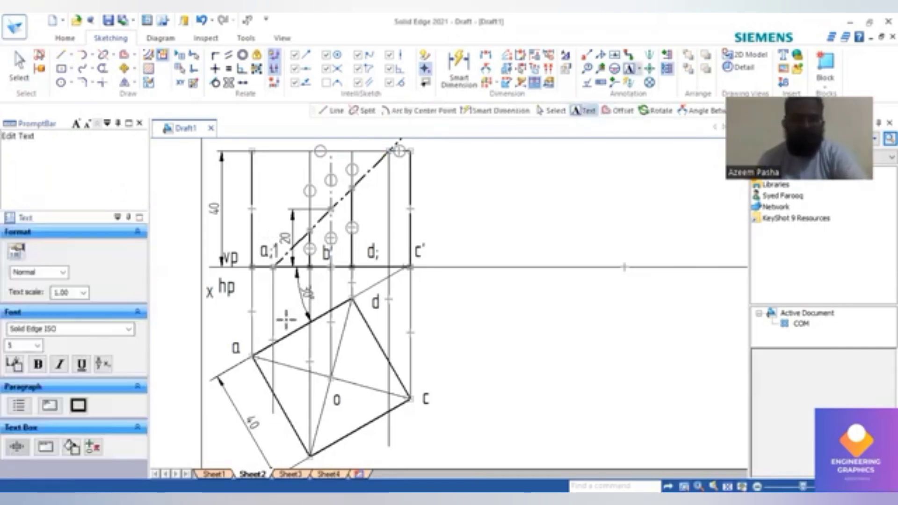
pyautogui.click(278, 388)
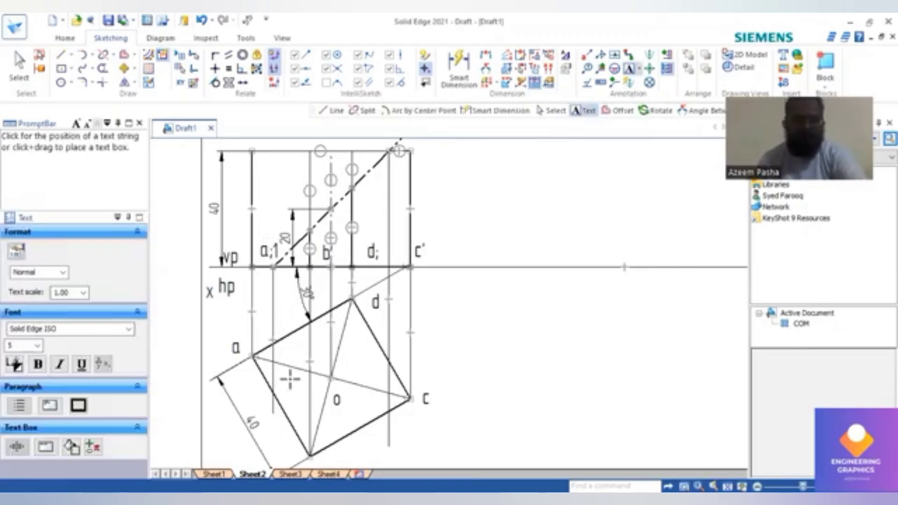
pyautogui.click(280, 390)
pyautogui.write('1')
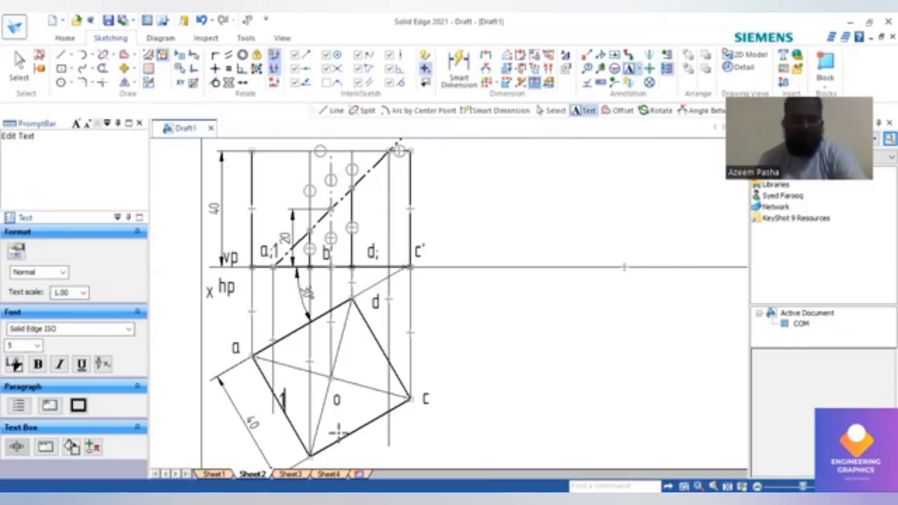
# - Add label 2 at the section line's crossing with the b' edge and at corner b in the top view
pyautogui.scroll(-1, 339, 429)
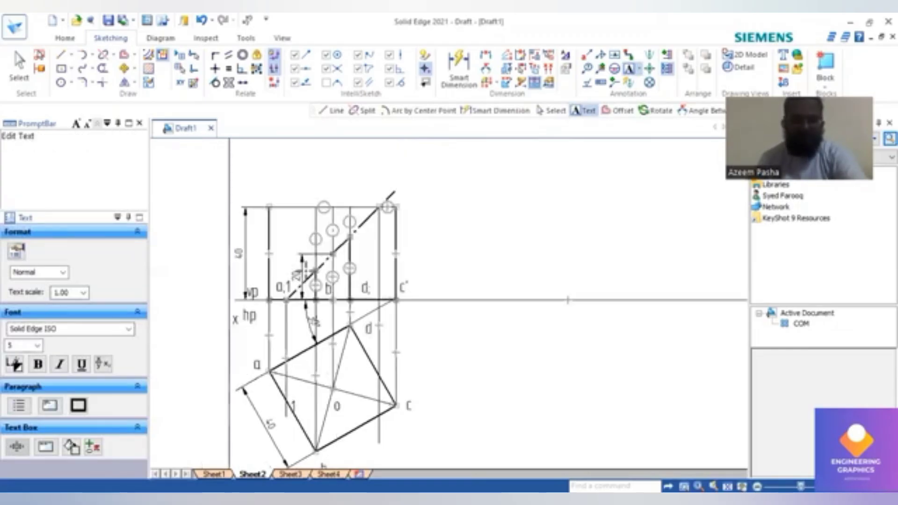
pyautogui.click(307, 254)
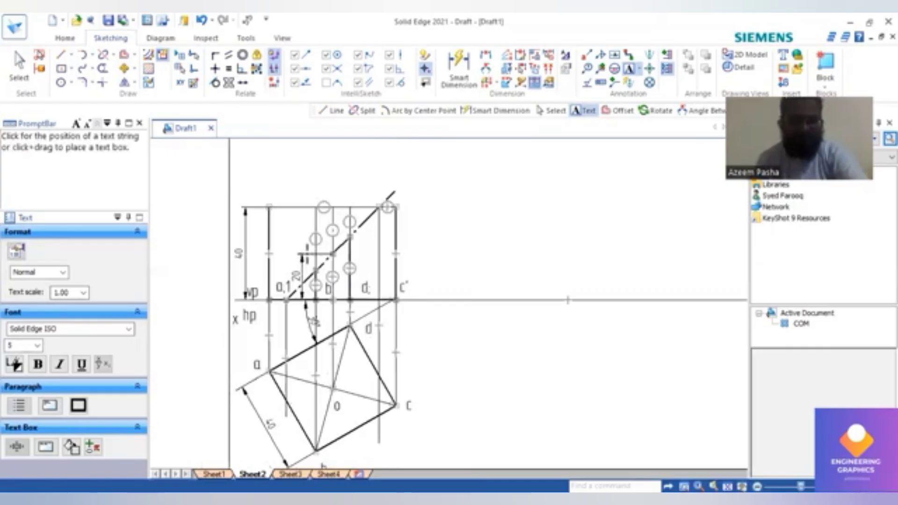
pyautogui.write('2')
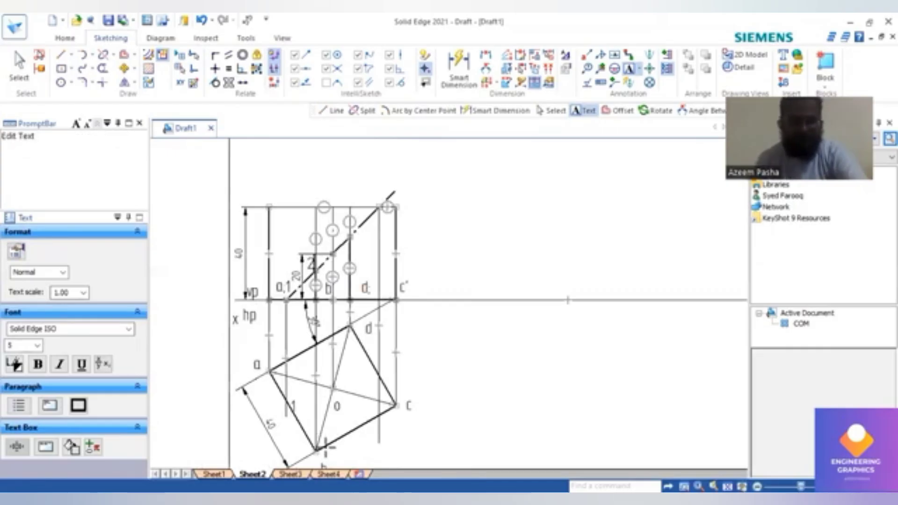
pyautogui.click(325, 448)
pyautogui.write('2')
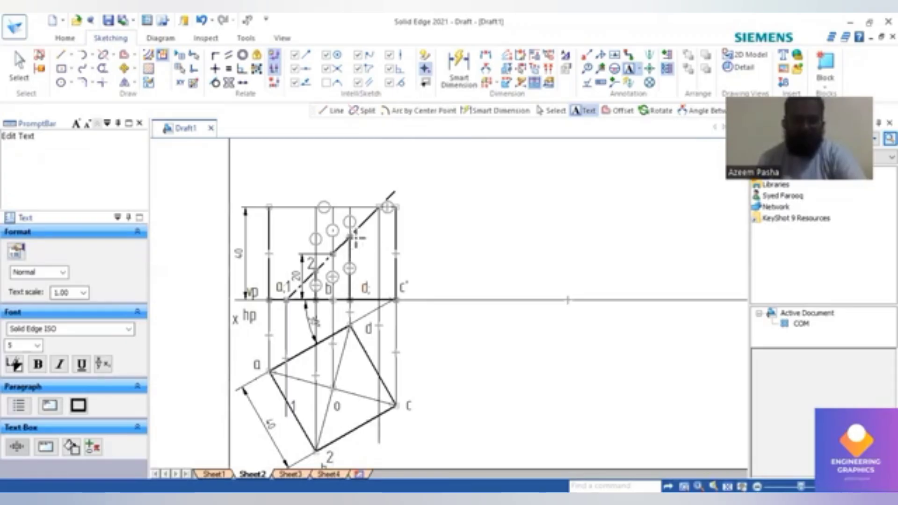
# - Following the PDF solution figure, label the section line's top edge intersection 3 and 4, and its d' edge crossing 5
pyautogui.click(373, 185)
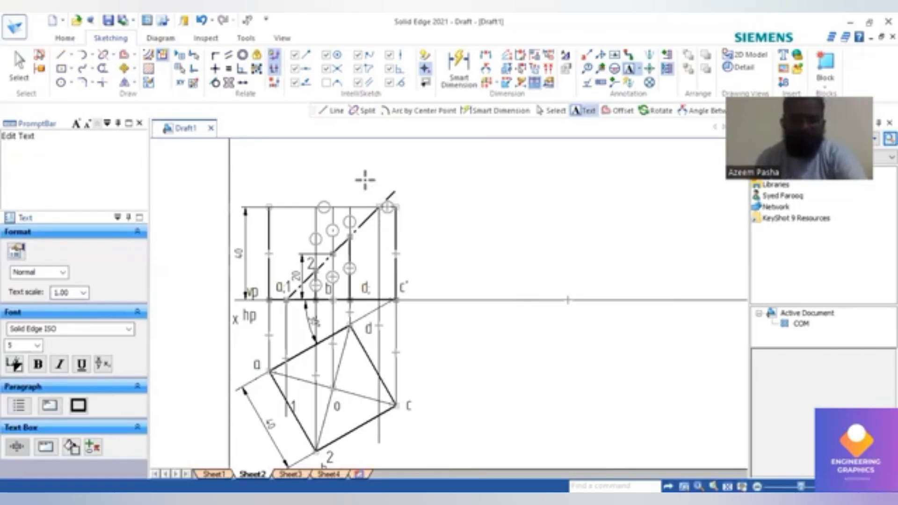
pyautogui.write('3')
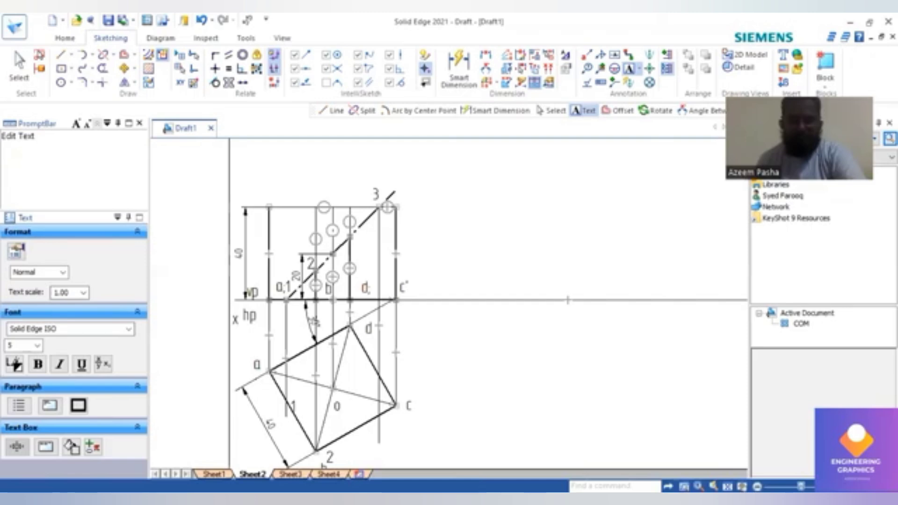
pyautogui.hotkey('alt', 'Tab')
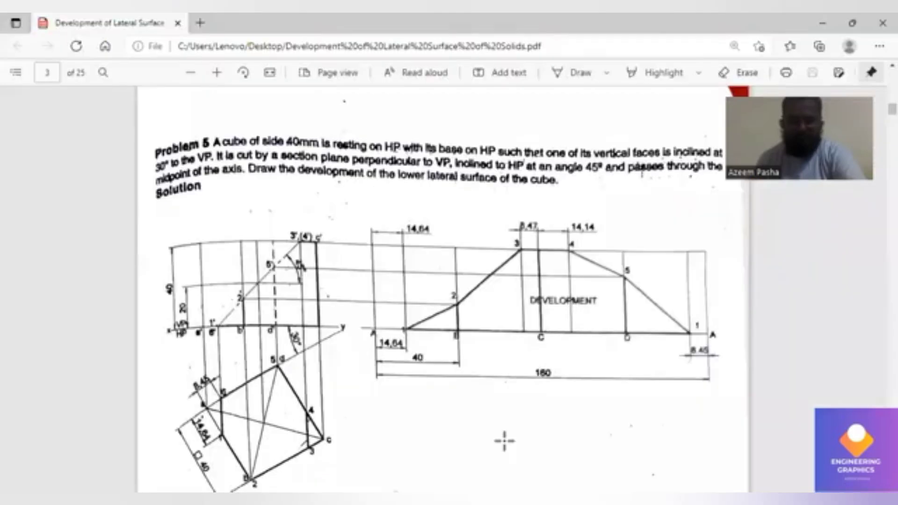
pyautogui.hotkey('alt', 'Tab')
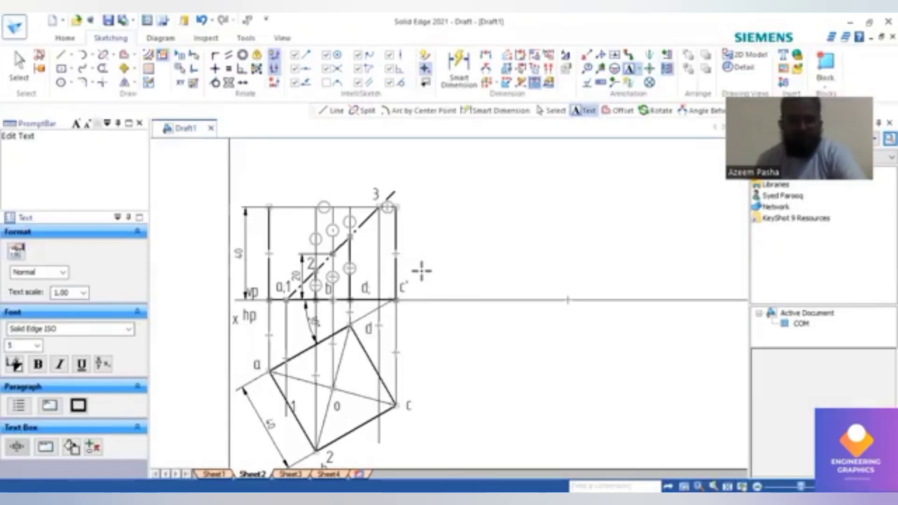
pyautogui.click(384, 194)
pyautogui.write('4')
pyautogui.scroll(1, 367, 359)
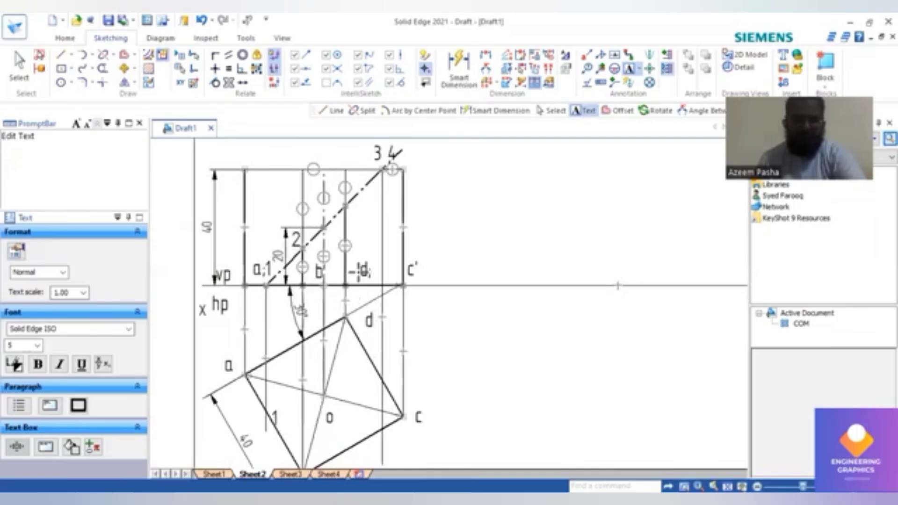
pyautogui.click(355, 206)
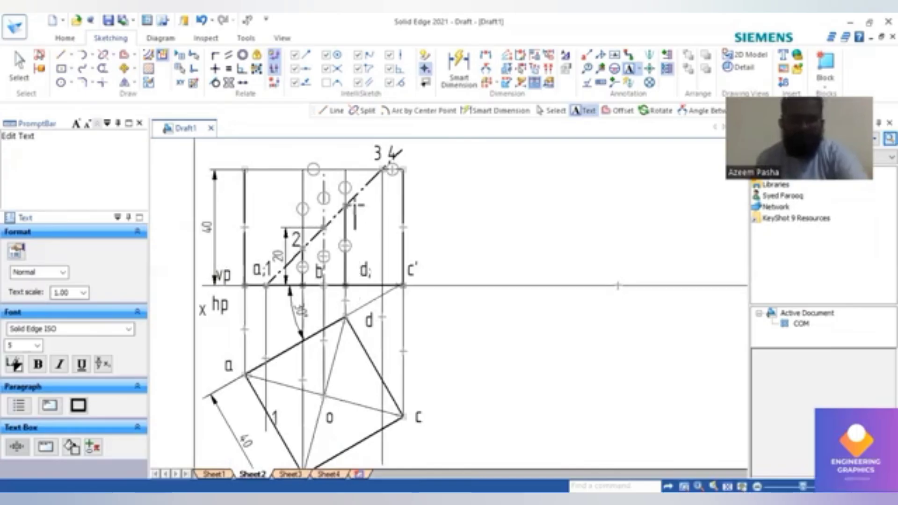
pyautogui.write('5')
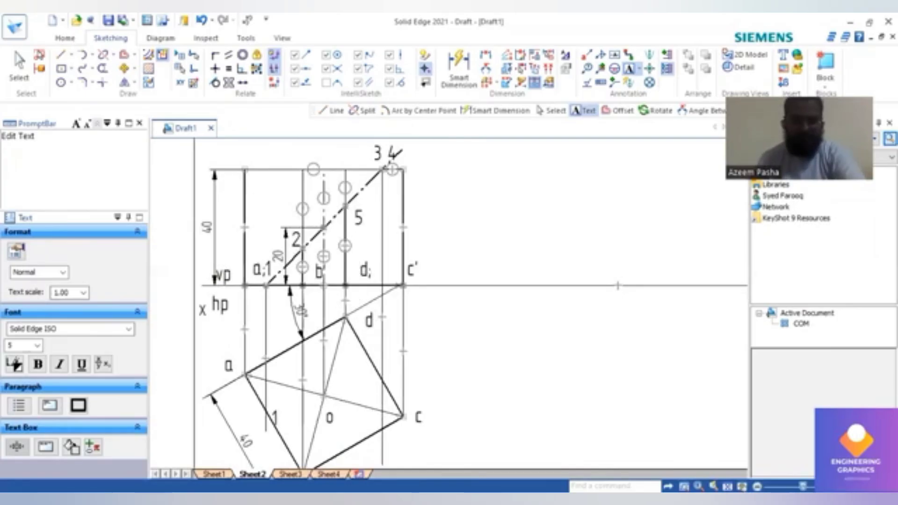
# - Label the section points in the top view: 3 on edge bc, 4 on edge cd, and 5 at corner d
pyautogui.scroll(-1, 426, 459)
pyautogui.press('Escape')
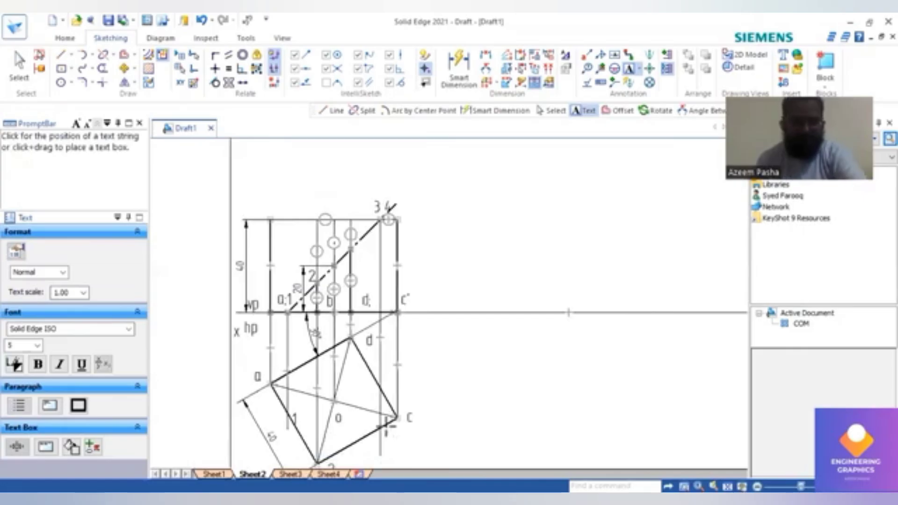
pyautogui.click(388, 424)
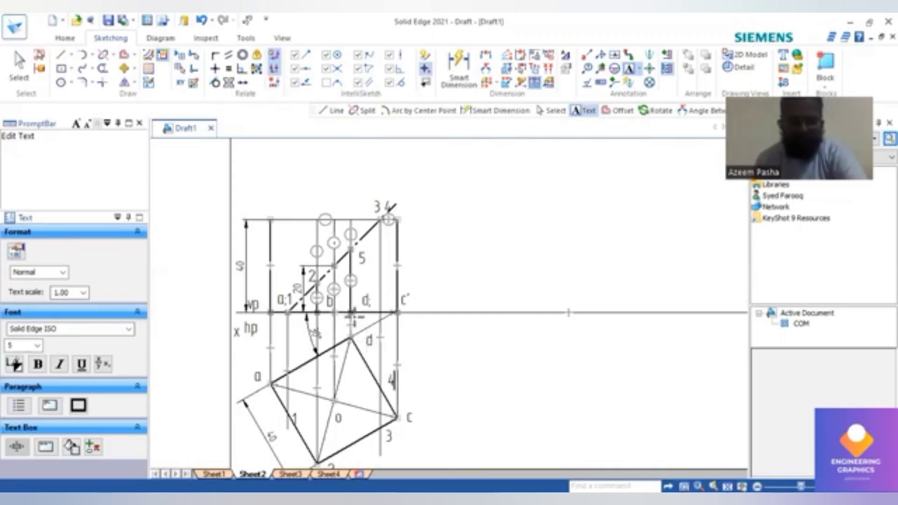
pyautogui.click(352, 318)
pyautogui.write('5')
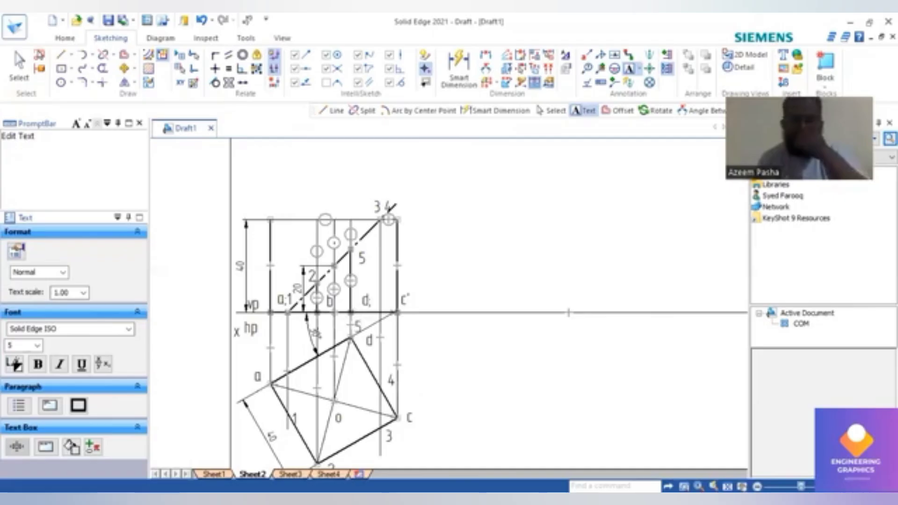
# - Following the PDF solution figure, add a second label 1 where the point 1 projector crosses edge ad in the top view
pyautogui.hotkey('alt', 'Tab')
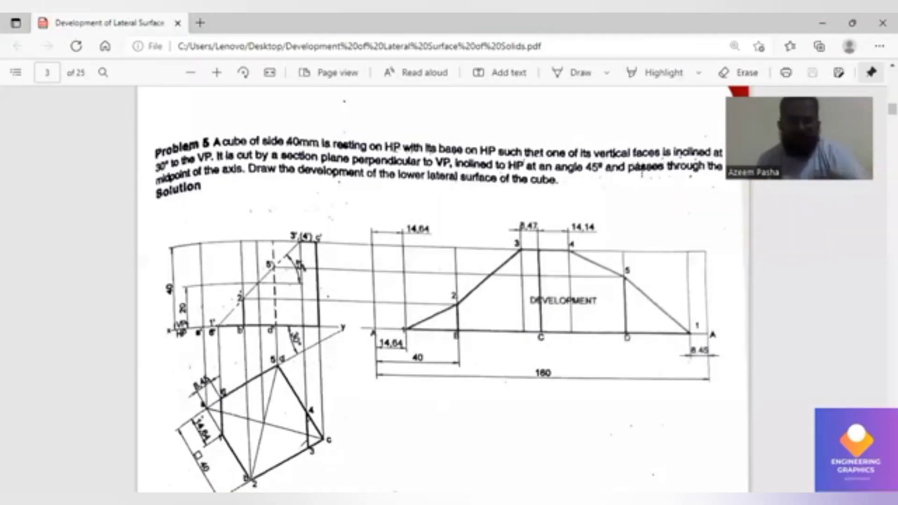
pyautogui.hotkey('alt', 'Tab')
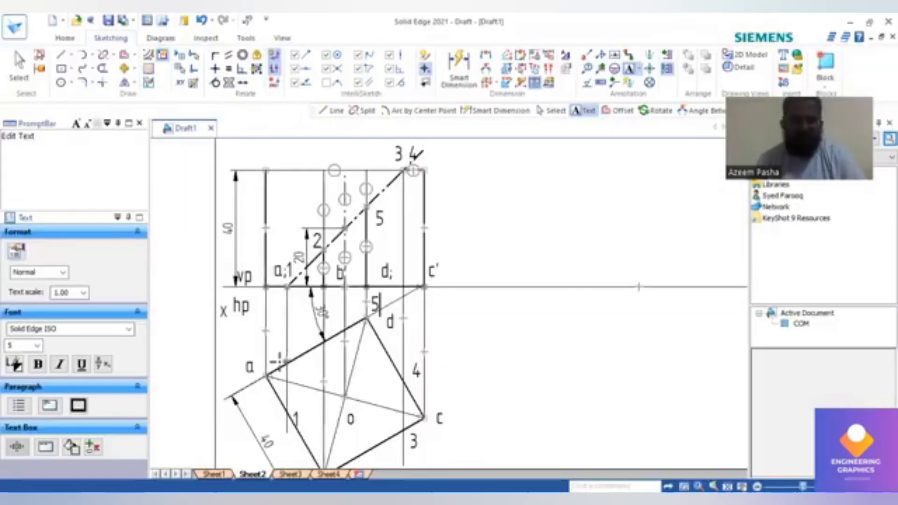
pyautogui.click(291, 334)
pyautogui.write('1')
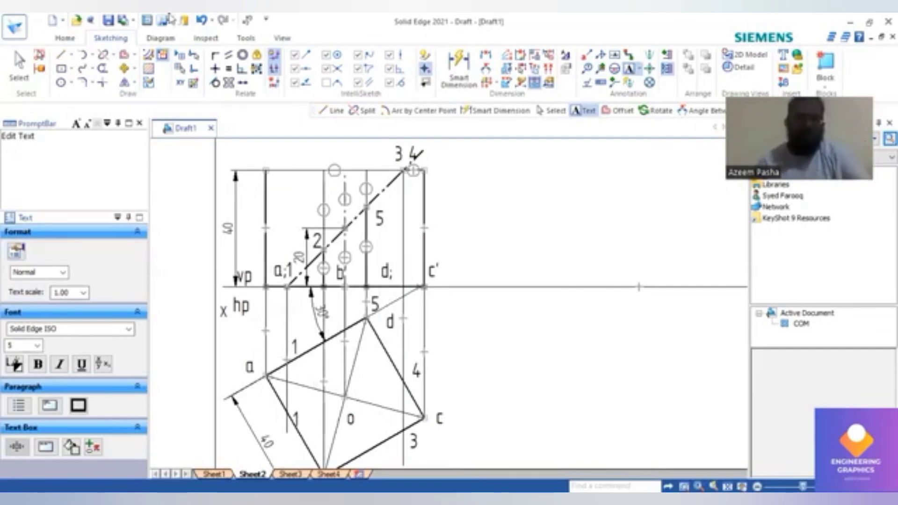
# - Split top view edges ad and ab where the vertical projector from point 1 crosses them
pyautogui.click(103, 55)
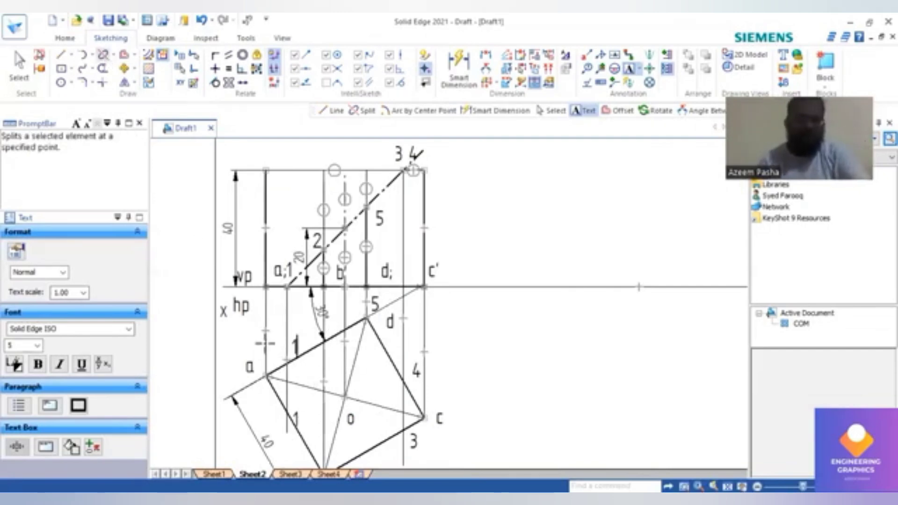
pyautogui.scroll(2, 306, 377)
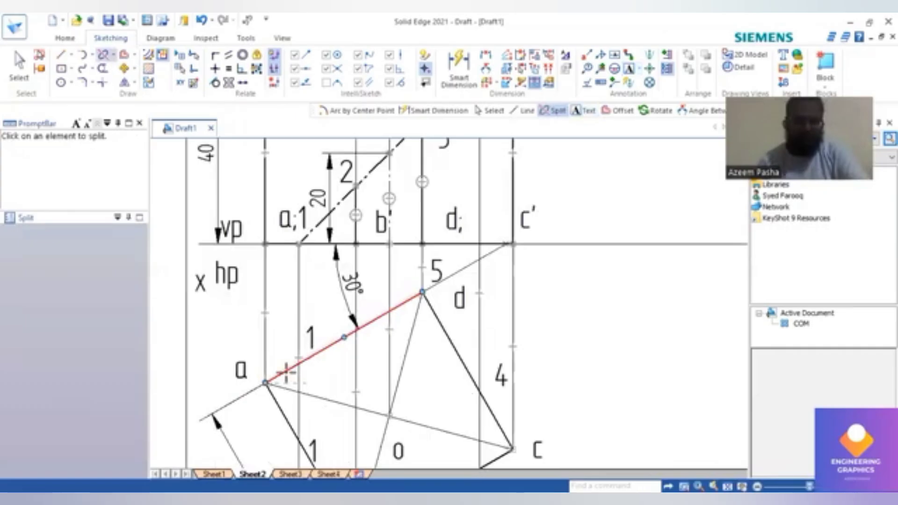
pyautogui.click(286, 373)
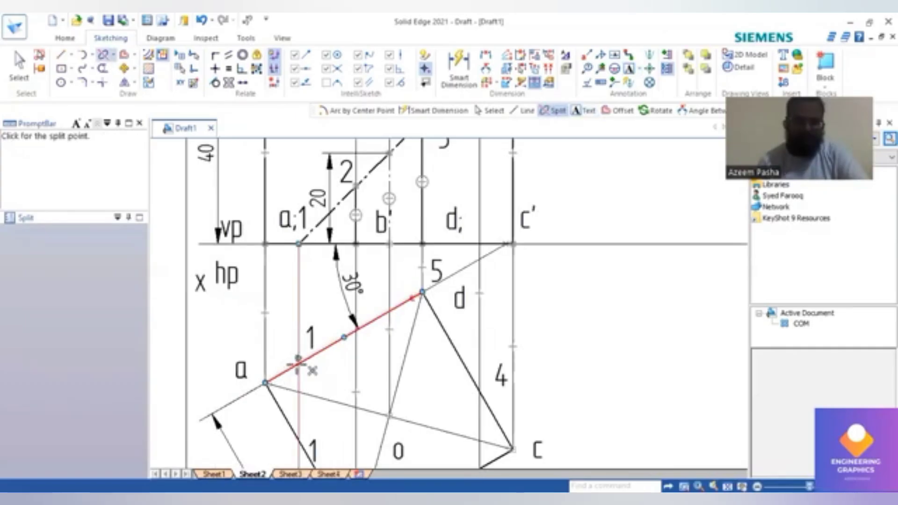
pyautogui.click(298, 359)
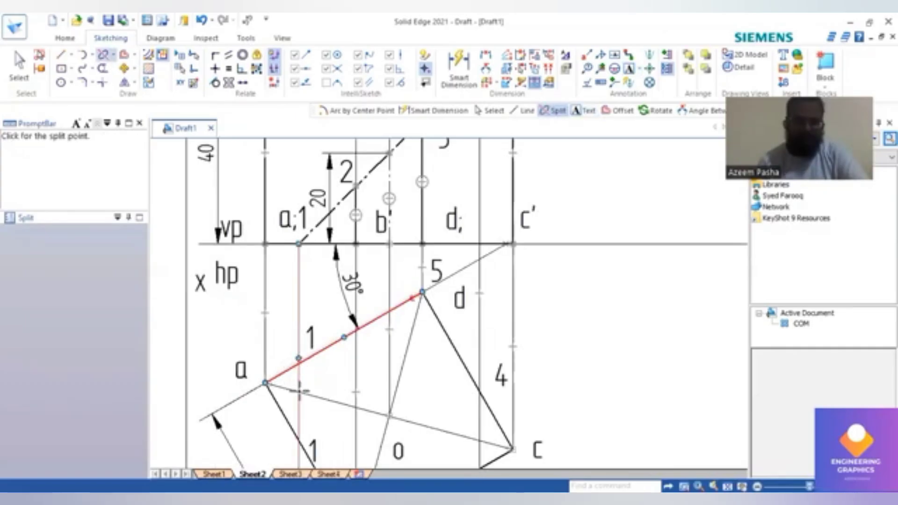
pyautogui.click(293, 438)
pyautogui.click(298, 440)
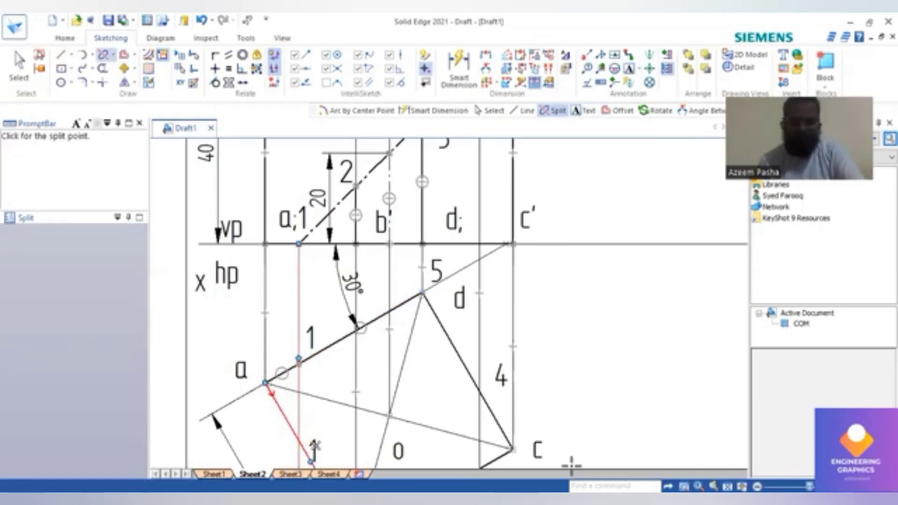
# - Split edge bc at point 3 and edge cd at point 4, where the vertical projector crosses them in the top view
pyautogui.click(713, 486)
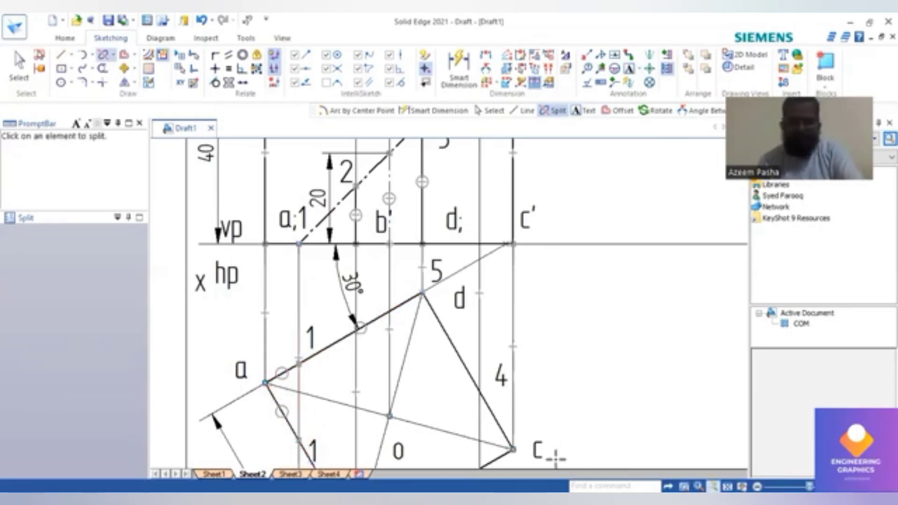
pyautogui.scroll(3, 321, 397)
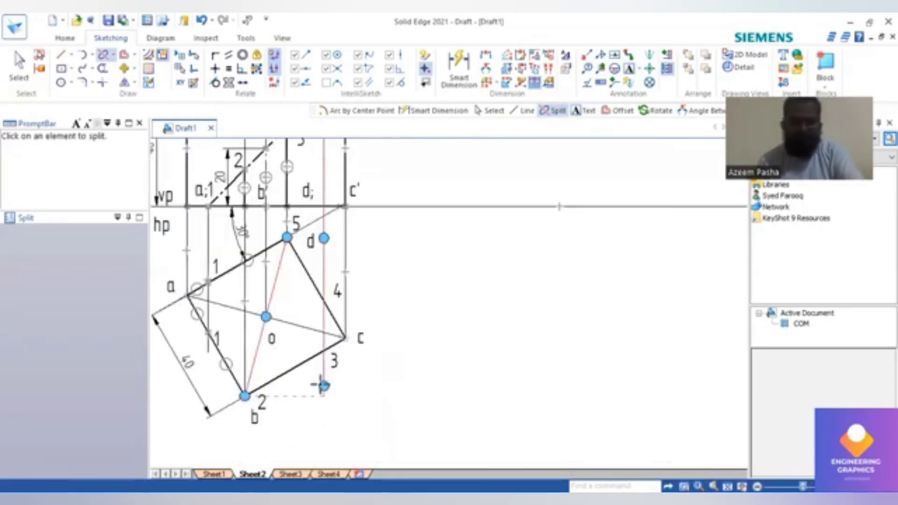
pyautogui.scroll(2, 321, 385)
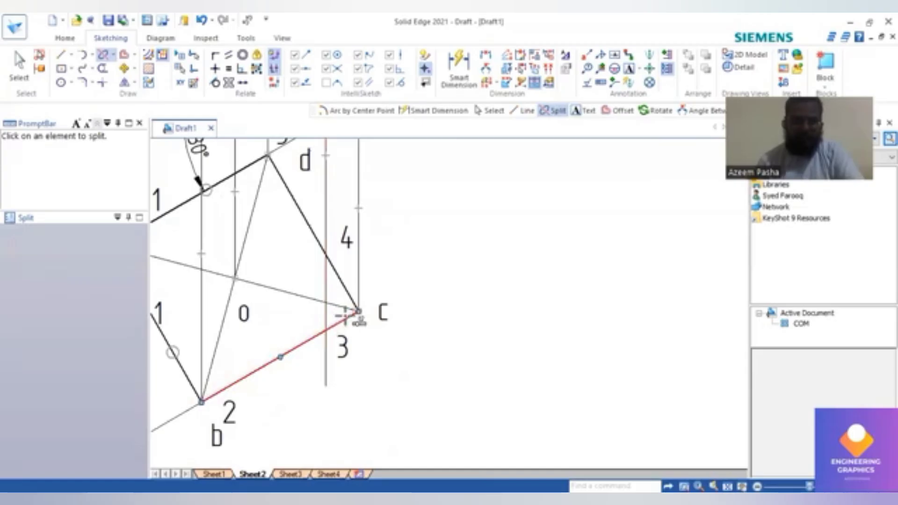
pyautogui.click(347, 316)
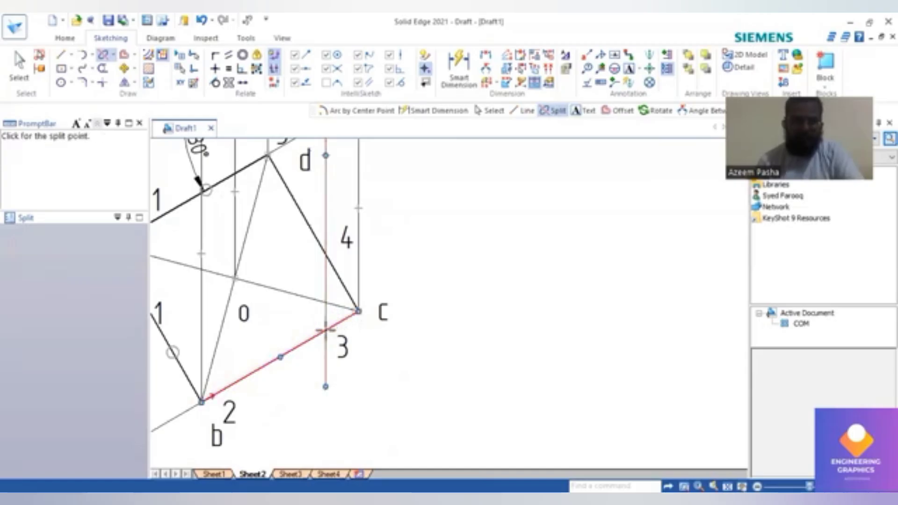
pyautogui.click(326, 329)
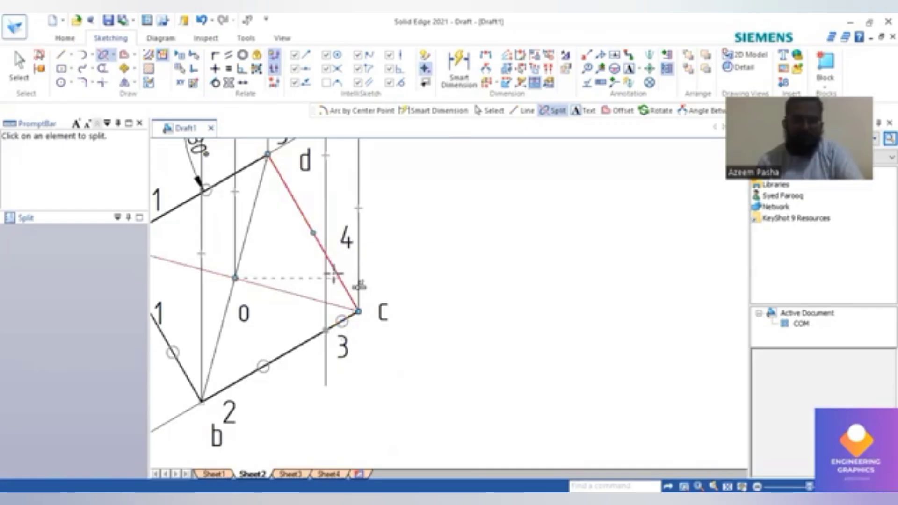
pyautogui.click(334, 273)
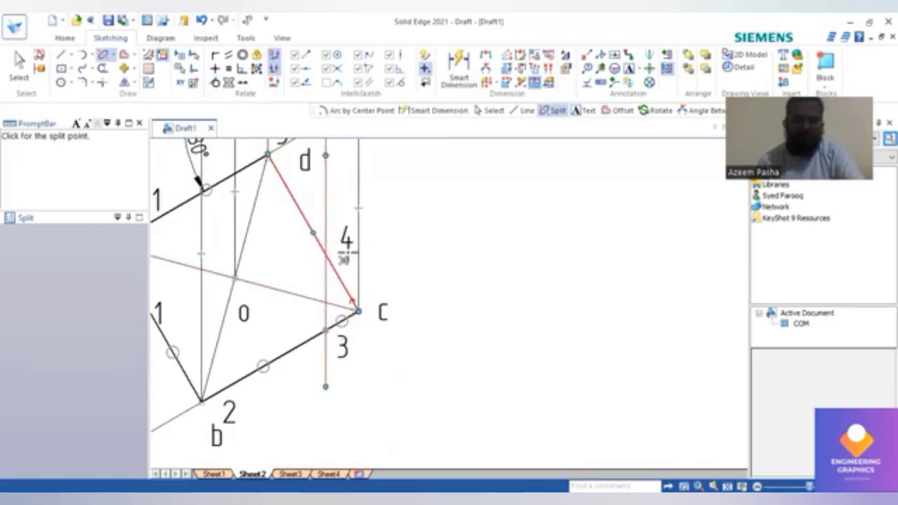
pyautogui.click(326, 253)
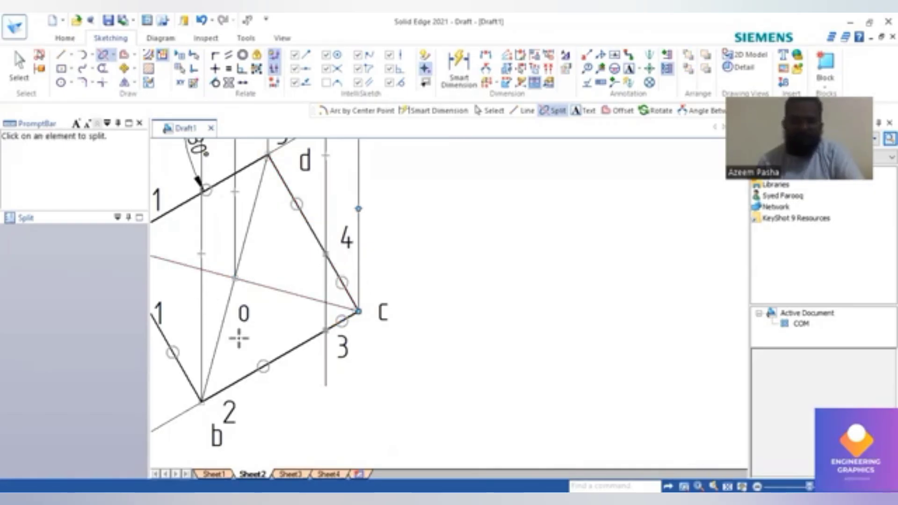
# - Dimension the segments from corner a to point 1 on edges ab and ad, placing both dimensions outside the top view square
pyautogui.middleClick(238, 338)
pyautogui.middleClick(238, 338)
pyautogui.scroll(3, 238, 322)
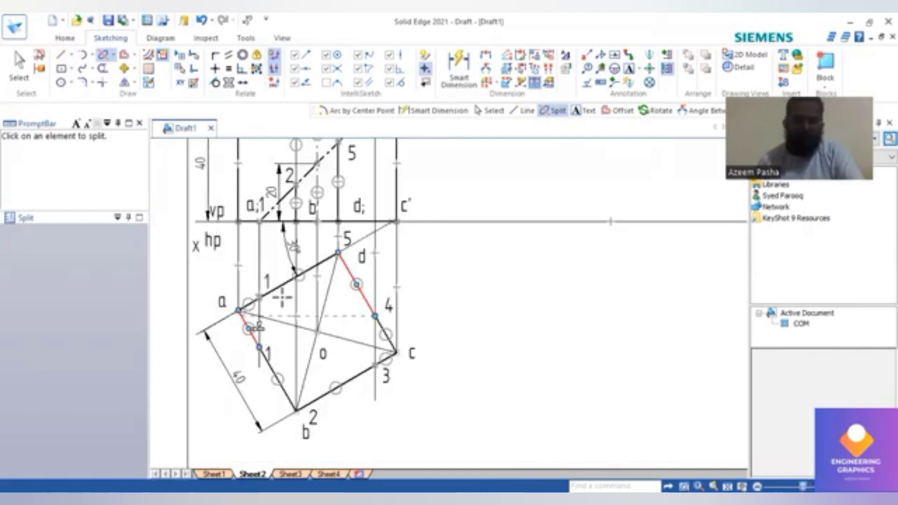
pyautogui.click(463, 72)
pyautogui.scroll(2, 240, 320)
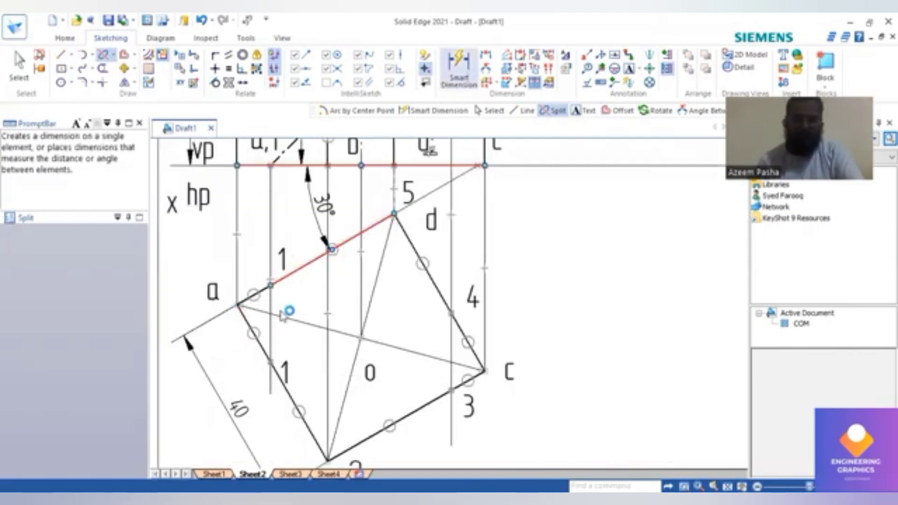
pyautogui.click(247, 322)
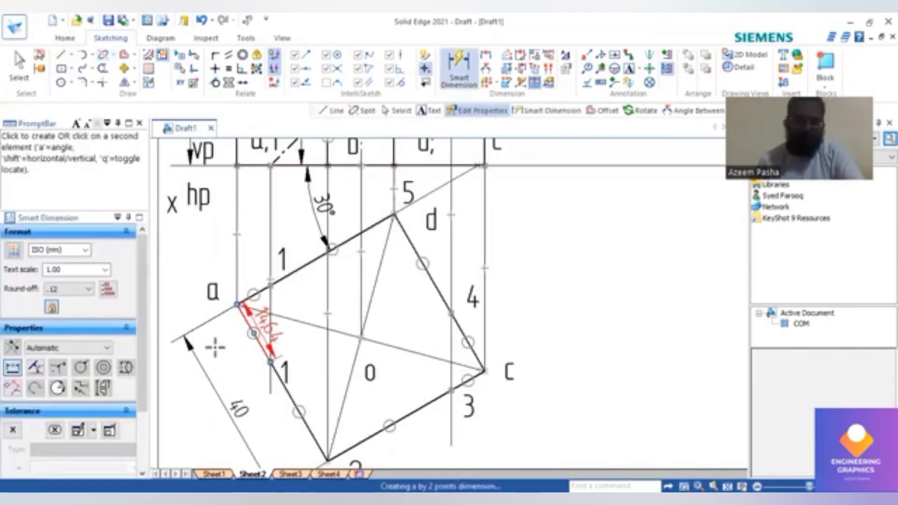
pyautogui.click(215, 346)
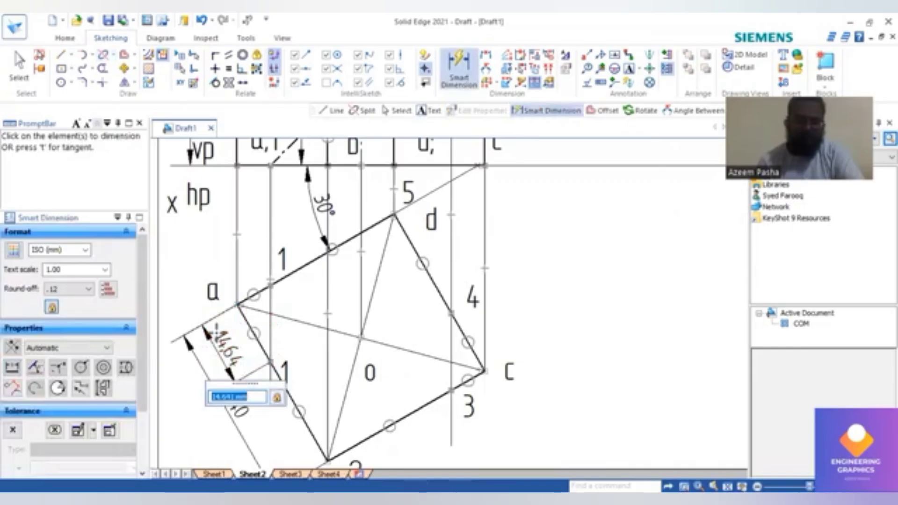
pyautogui.click(216, 333)
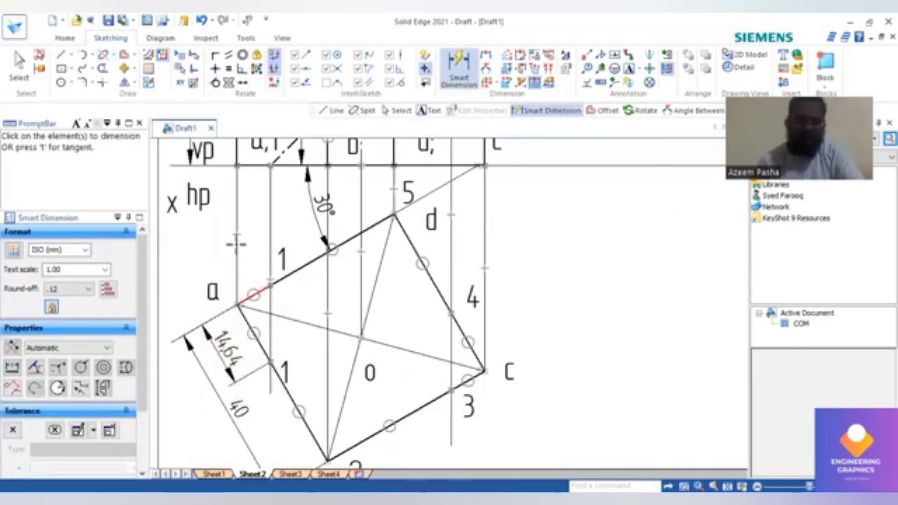
pyautogui.click(237, 240)
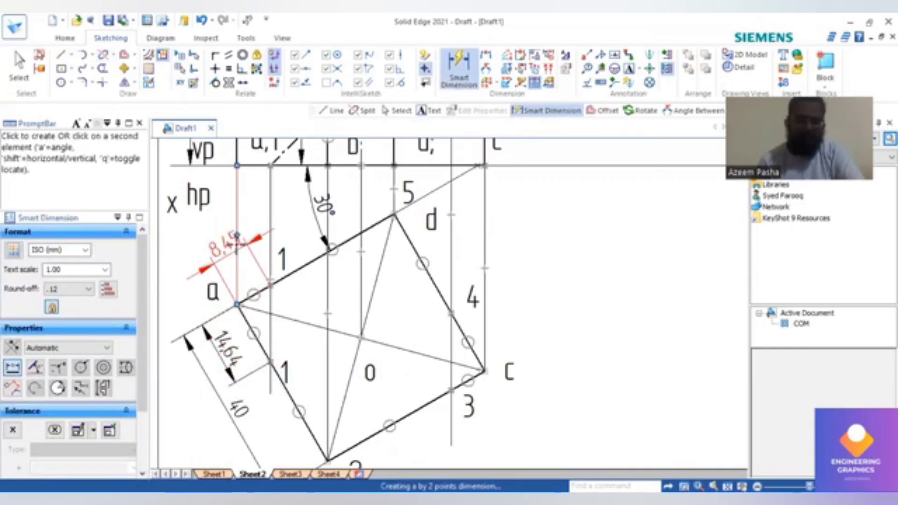
pyautogui.click(254, 293)
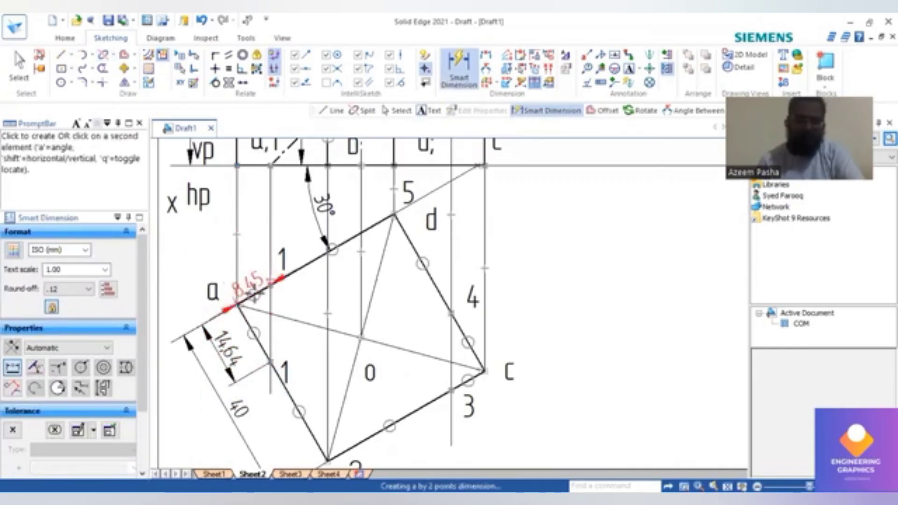
pyautogui.click(227, 264)
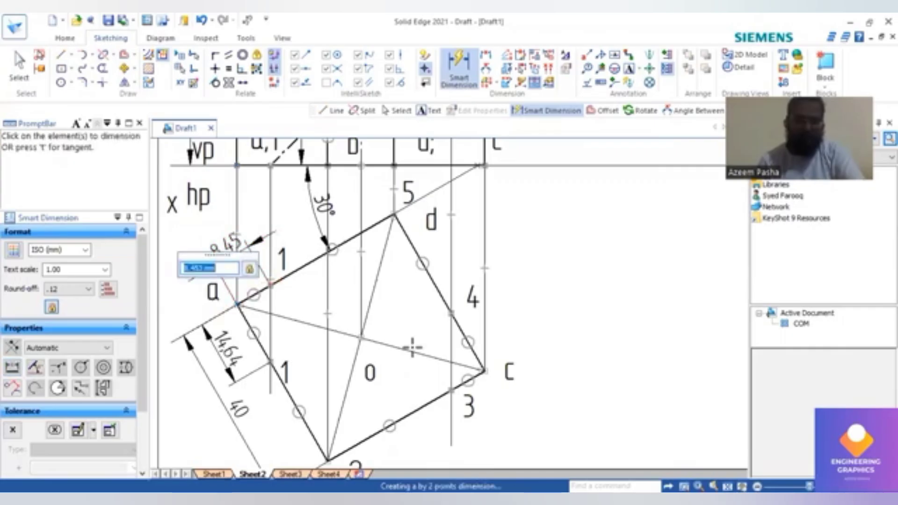
# - Dimension the segments from corner c to point 3 on edge bc and to point 4 on edge cd
pyautogui.click(469, 381)
pyautogui.click(544, 415)
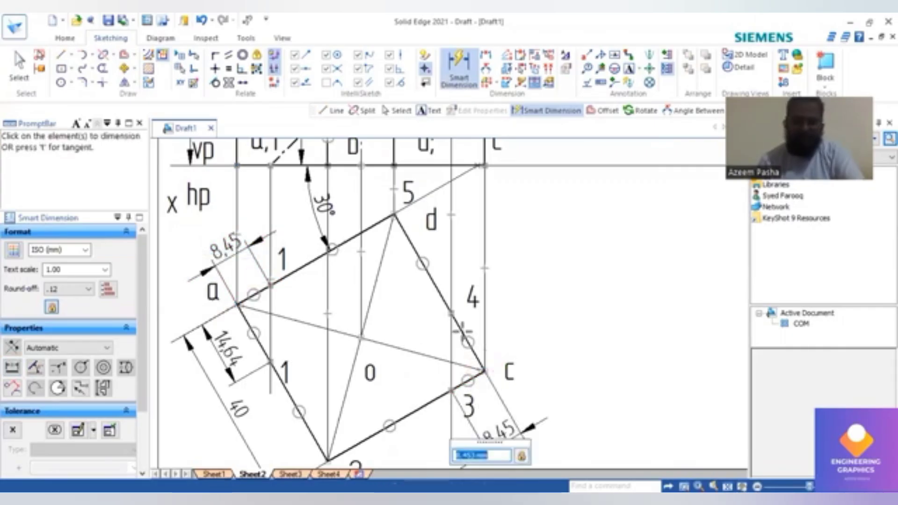
pyautogui.click(468, 341)
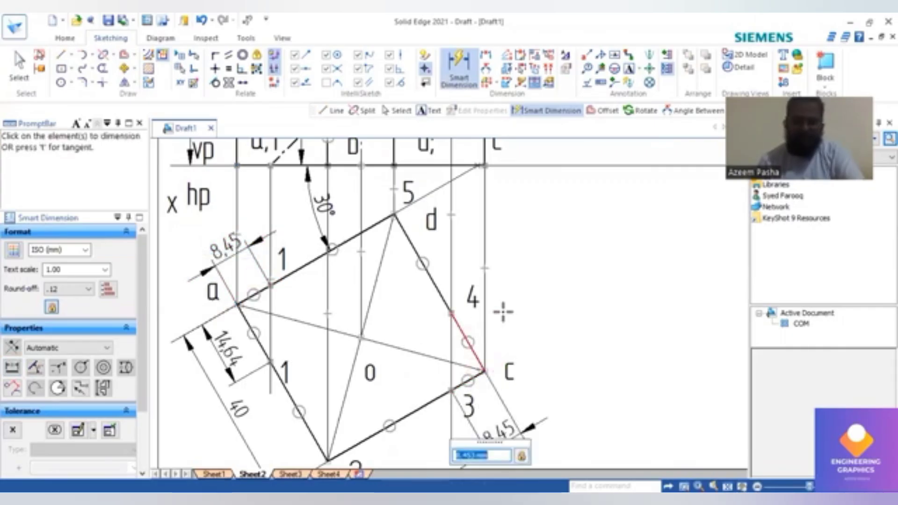
pyautogui.click(532, 310)
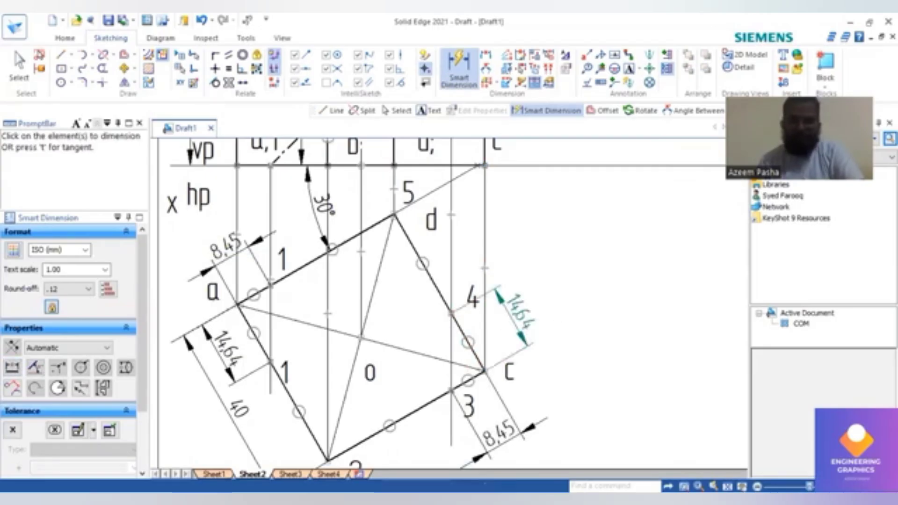
pyautogui.scroll(-5, 312, 293)
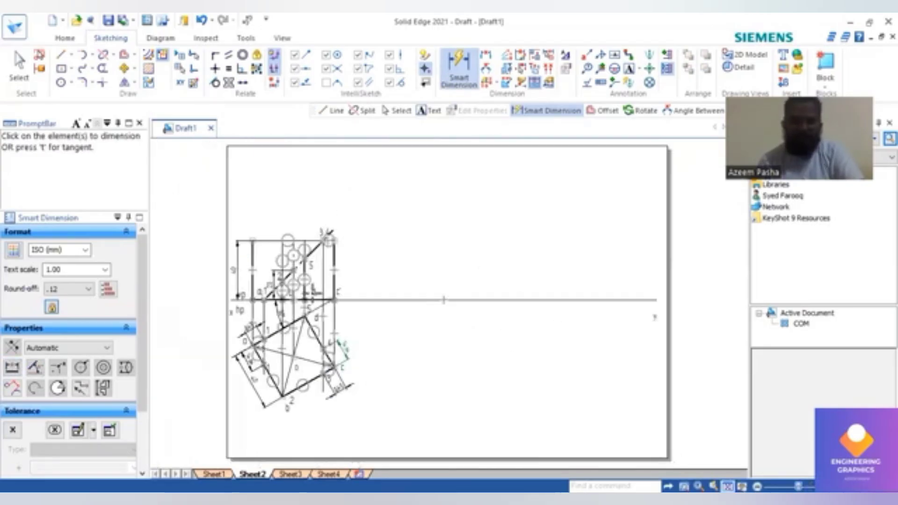
pyautogui.scroll(3, 312, 293)
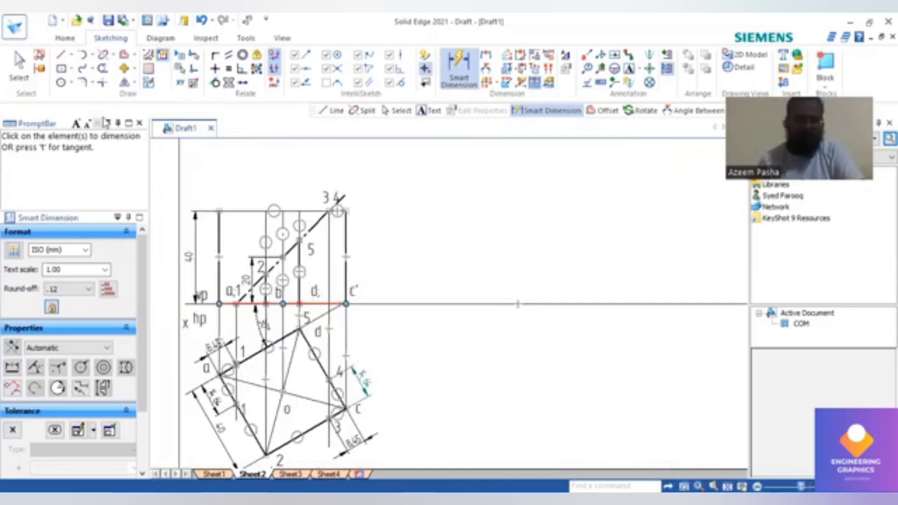
pyautogui.press('Escape')
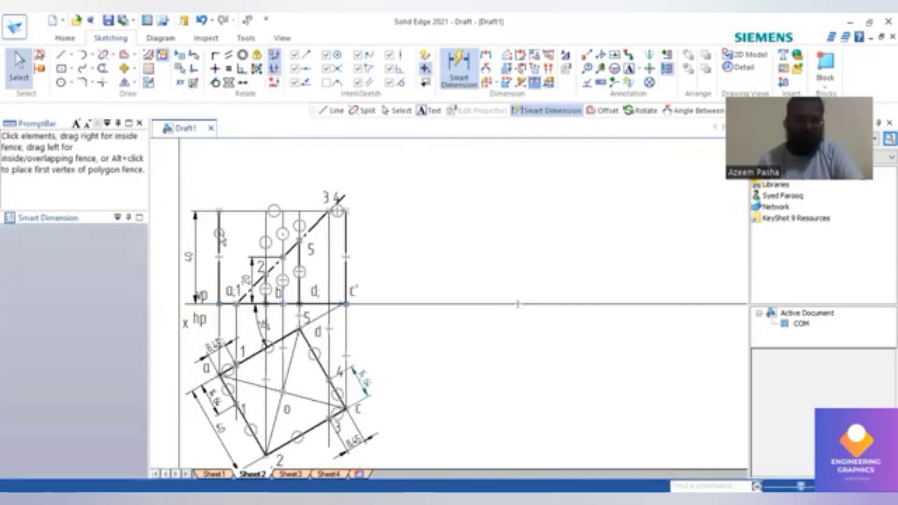
pyautogui.click(218, 236)
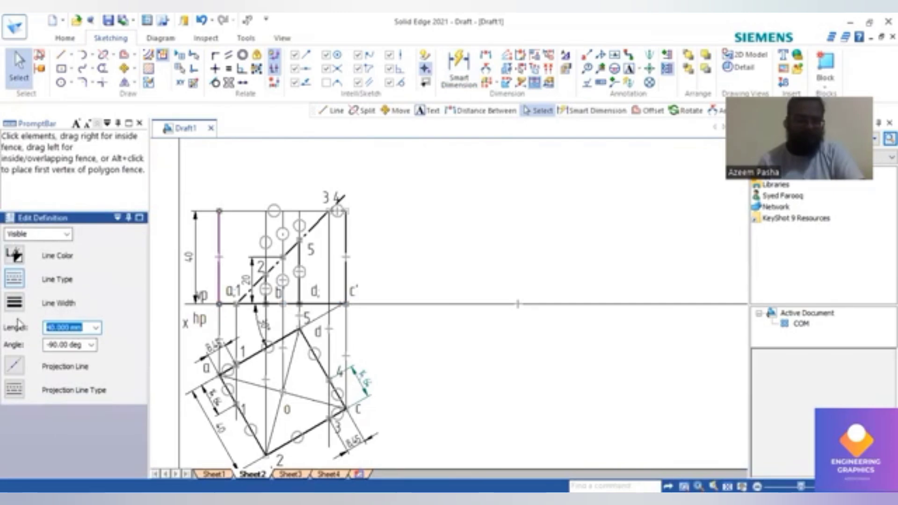
pyautogui.click(386, 260)
# - Draw a horizontal line about 200 mm long from the front view's upper corner above c', extending away from the view
pyautogui.scroll(1, 387, 260)
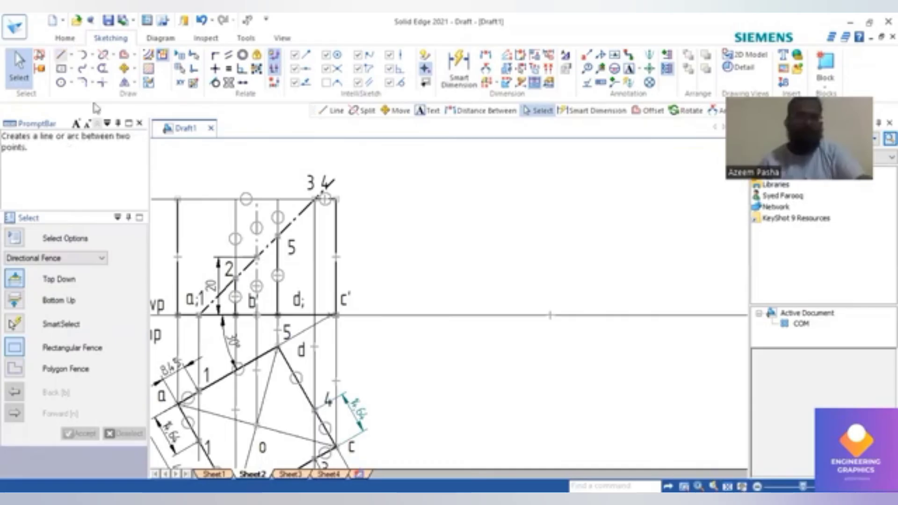
pyautogui.click(61, 54)
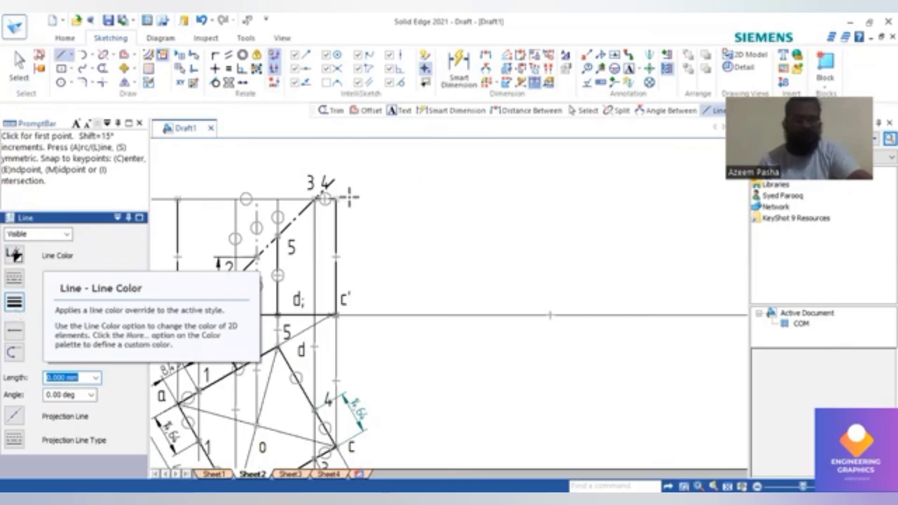
pyautogui.click(335, 198)
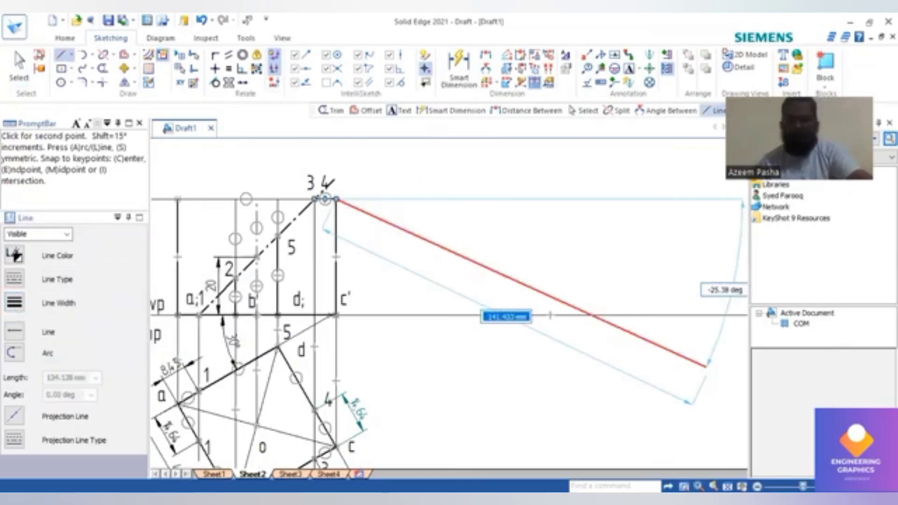
pyautogui.hotkey('ctrl', 'shift', 'f')
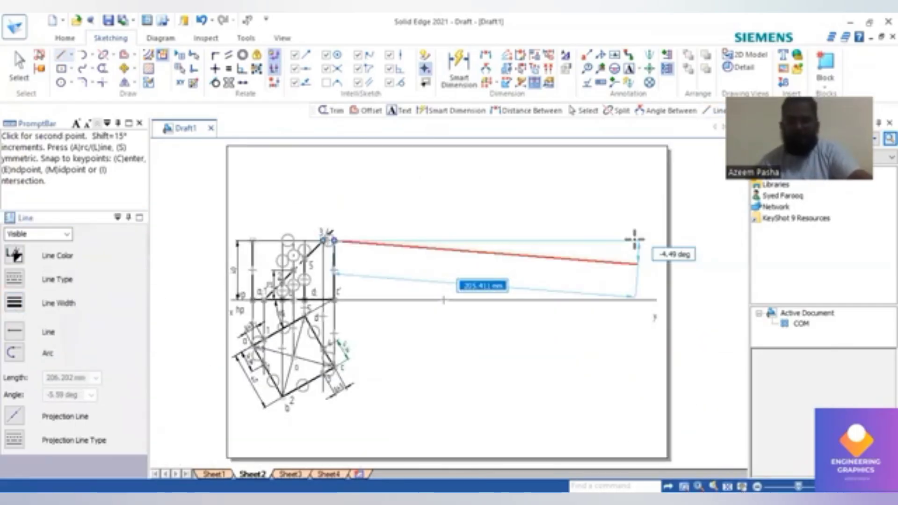
pyautogui.click(635, 240)
pyautogui.scroll(2, 445, 271)
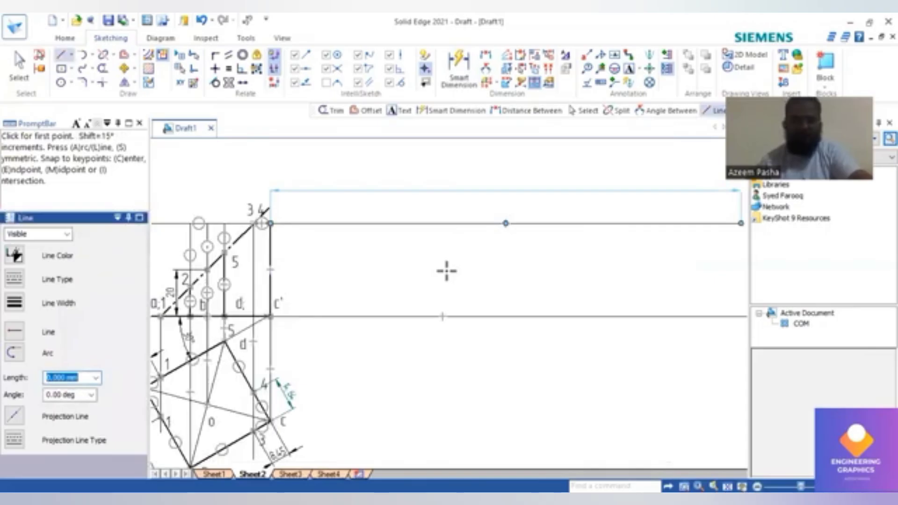
pyautogui.scroll(-1, 447, 271)
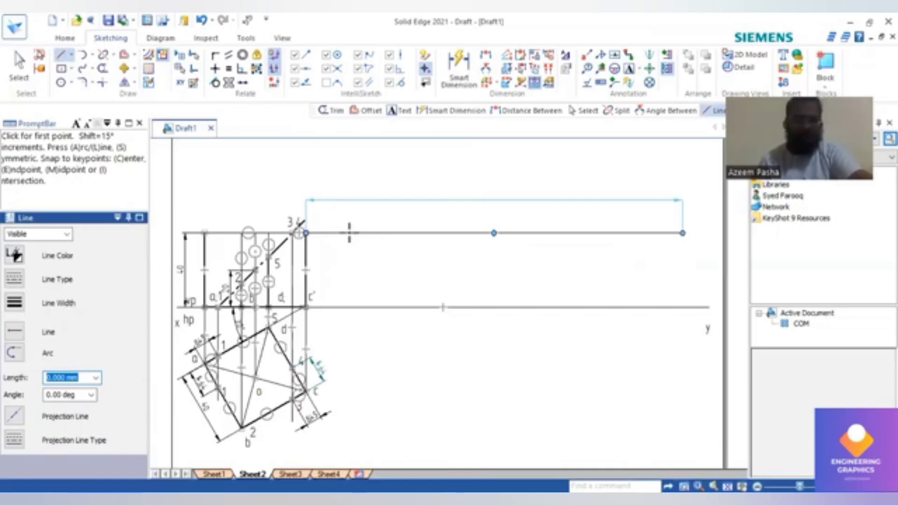
# - Draw the development's first vertical edge from the upper horizontal line down to the XY line, just beyond the front view
pyautogui.click(347, 233)
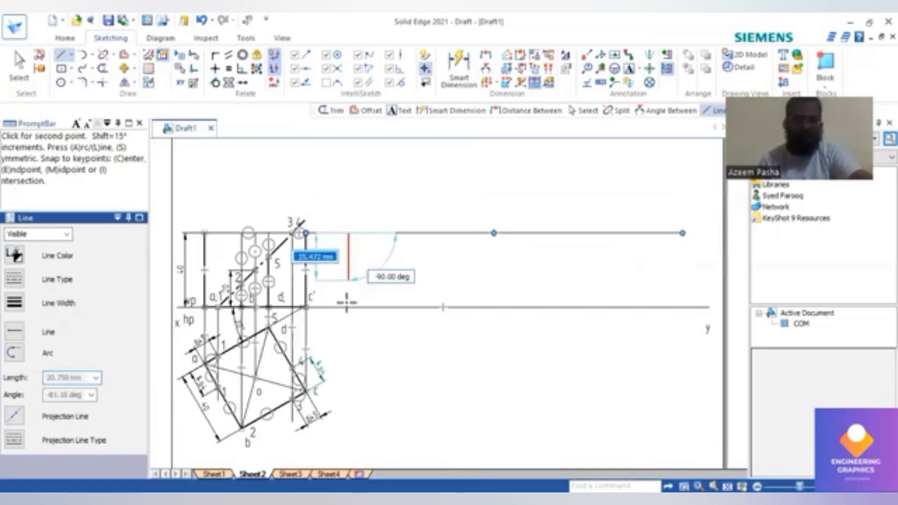
pyautogui.click(348, 307)
pyautogui.press('Escape')
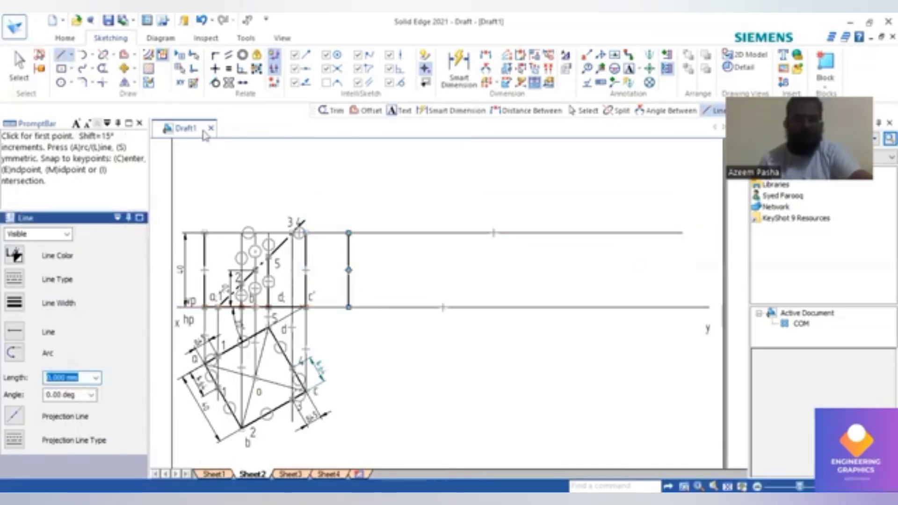
# - Start the Offset command with a distance of 40 mm
pyautogui.click(124, 55)
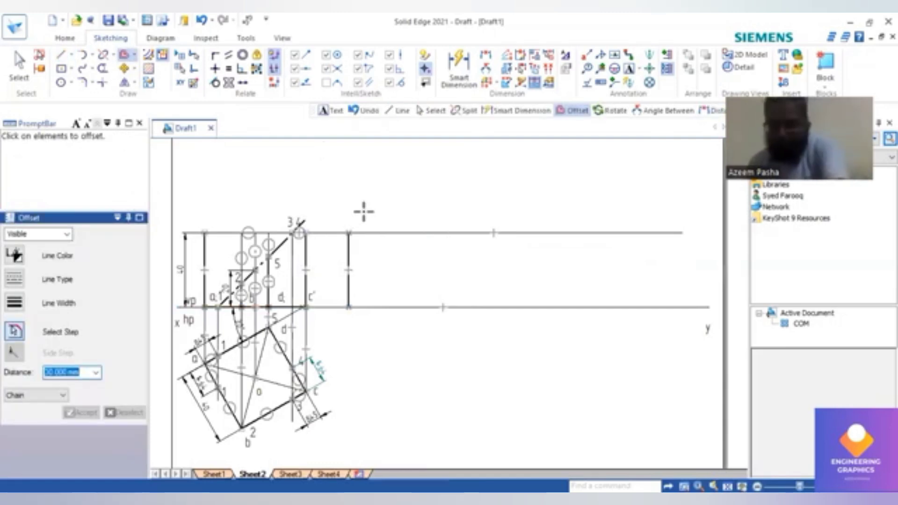
pyautogui.write('40')
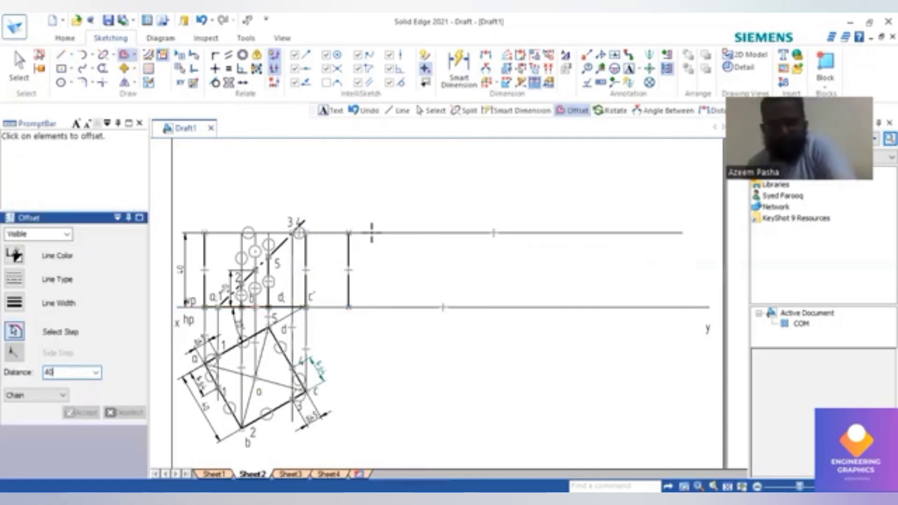
pyautogui.press('Return')
# - Try to offset the development's first vertical edge by 40 mm, and undo the copy
pyautogui.click(347, 256)
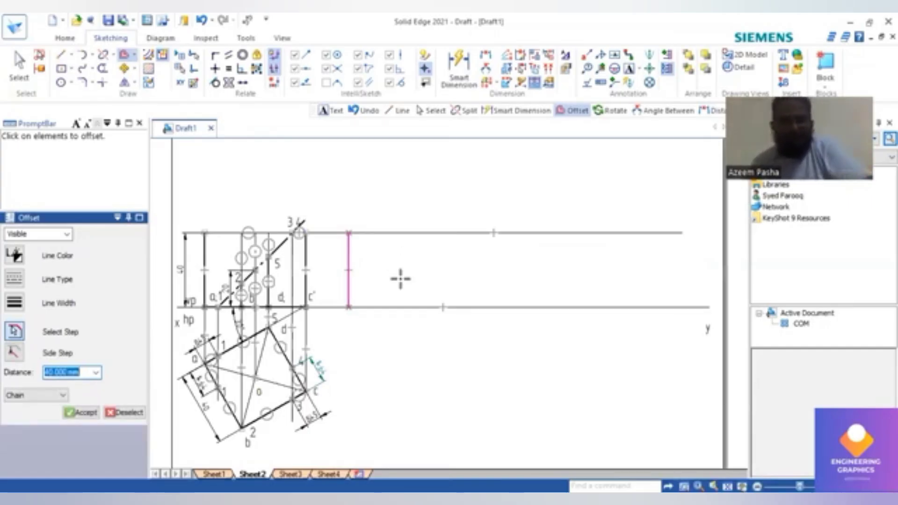
pyautogui.rightClick(405, 276)
pyautogui.click(434, 267)
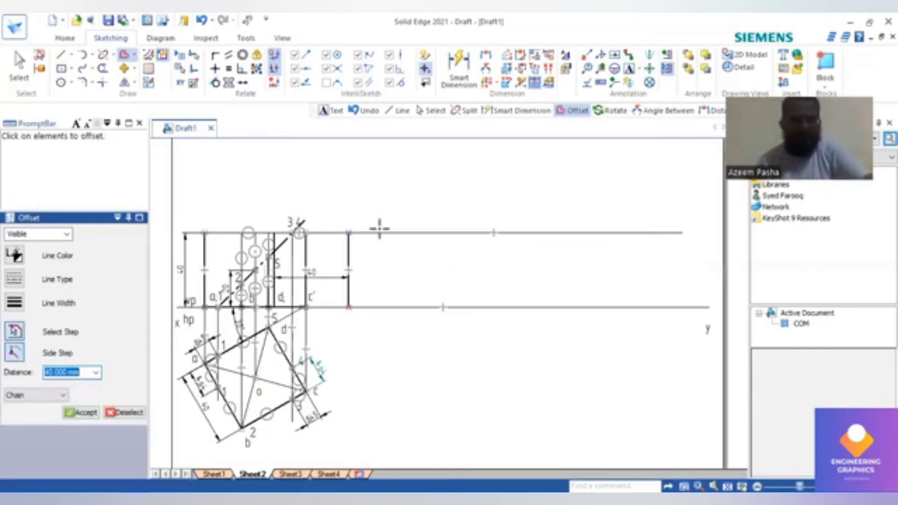
pyautogui.press('Escape')
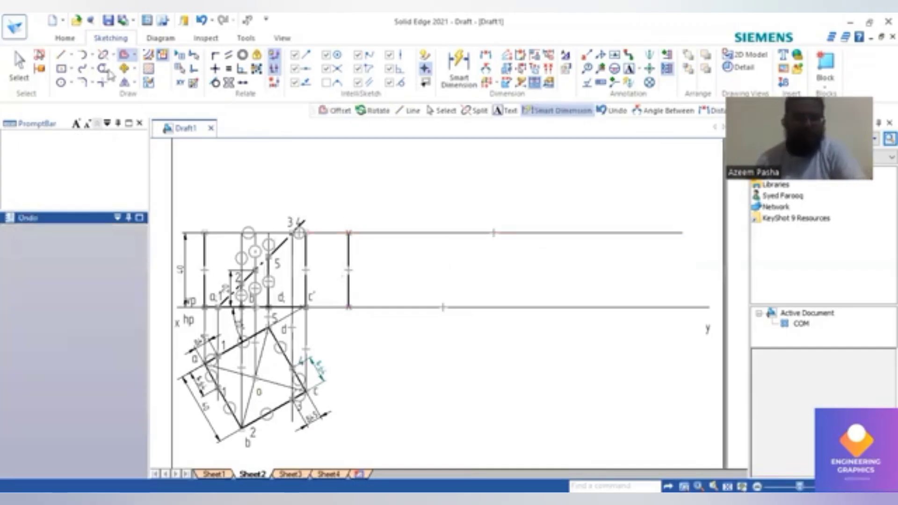
# - Offset the development's first vertical edge away from the front view four times in succession, spacing the copies 40 mm apart
pyautogui.click(127, 56)
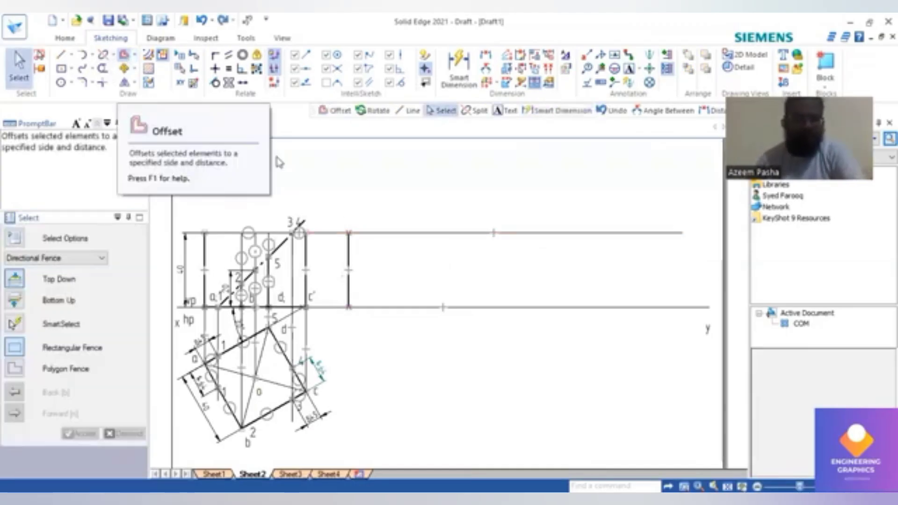
pyautogui.click(349, 249)
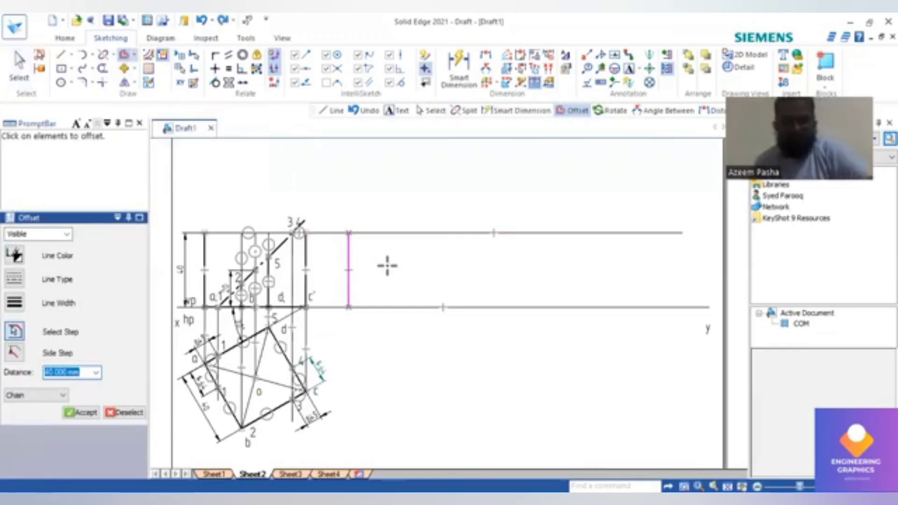
pyautogui.rightClick(388, 265)
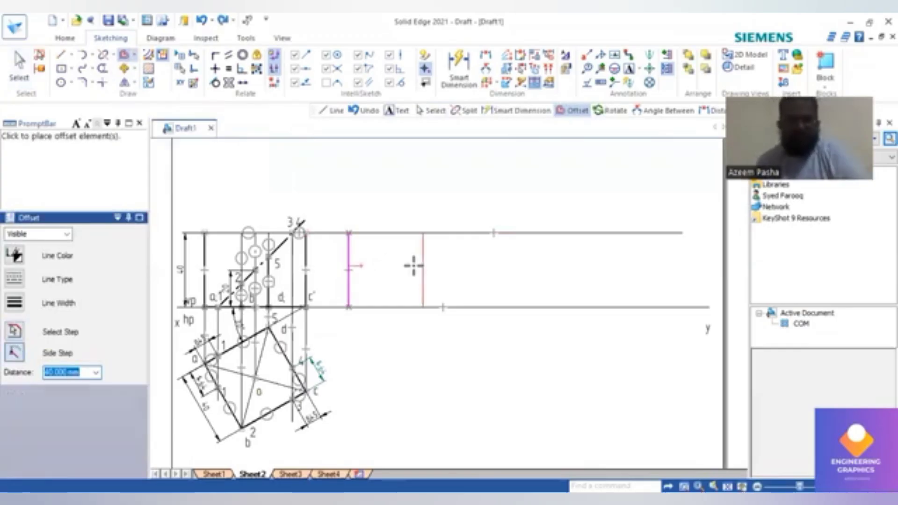
pyautogui.click(566, 262)
pyautogui.click(616, 264)
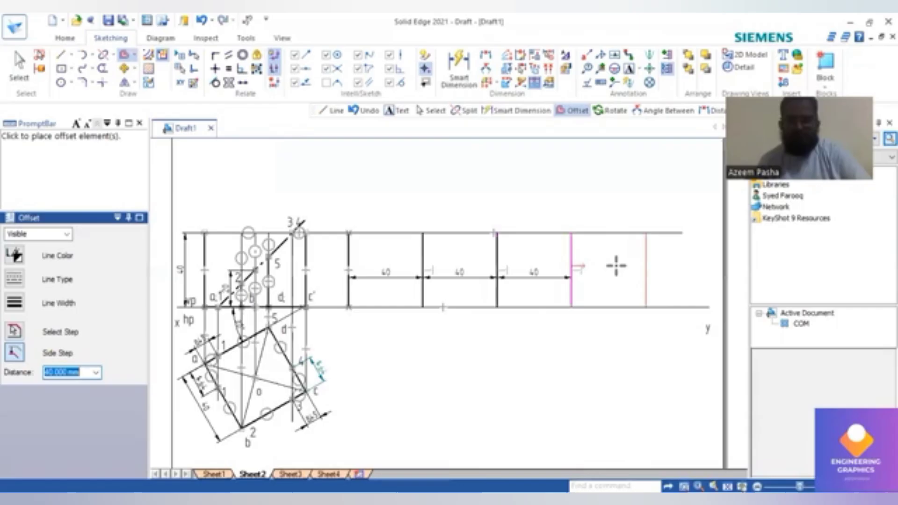
pyautogui.click(608, 317)
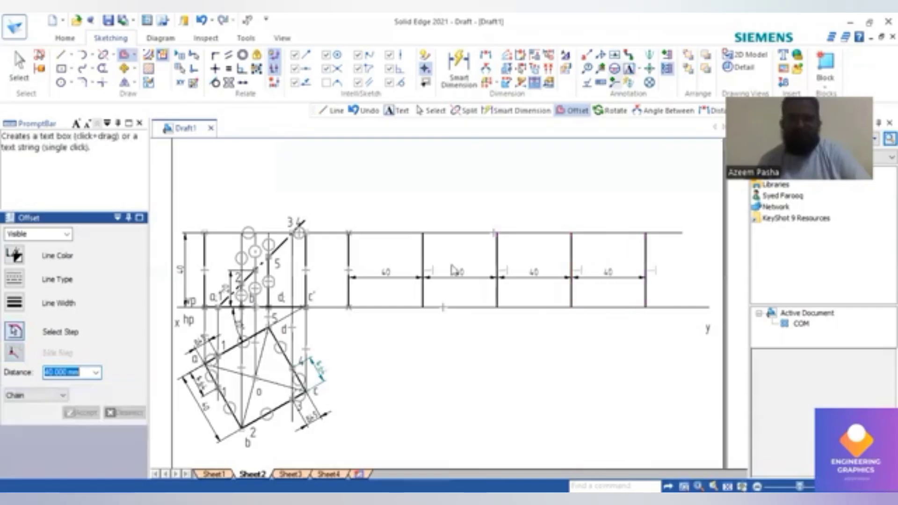
# - Label the development's five vertical edges A, B, C, D and A below the XY line
pyautogui.press('t')
pyautogui.click(342, 318)
pyautogui.write('A')
pyautogui.click(424, 318)
pyautogui.write('B')
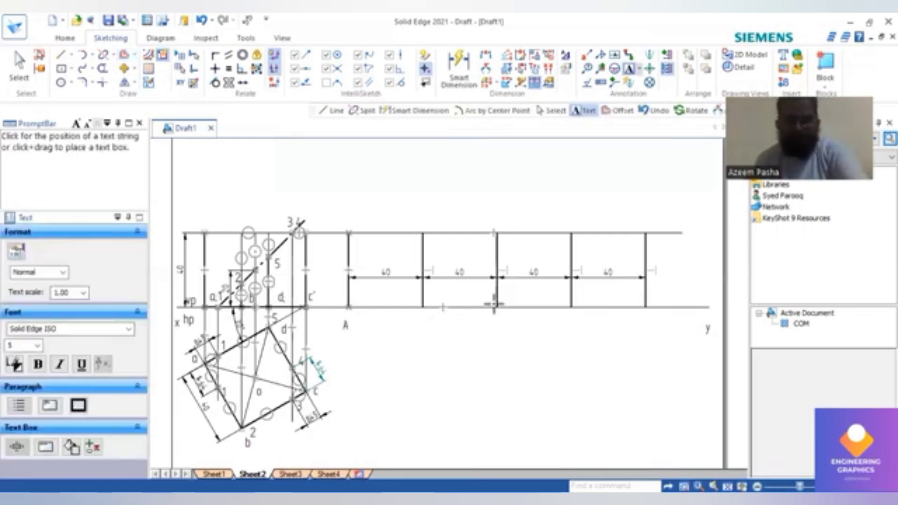
pyautogui.click(497, 320)
pyautogui.write('C')
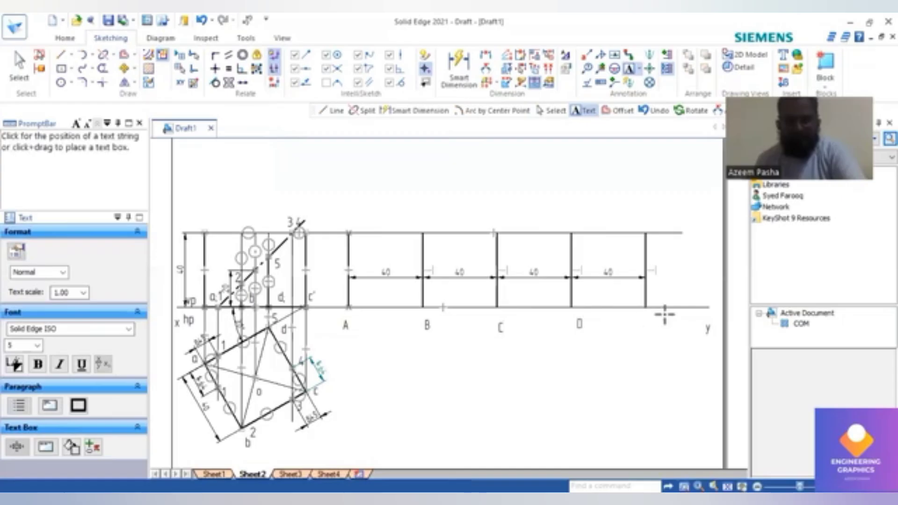
pyautogui.click(647, 318)
pyautogui.write('A')
# - Draw a short arc of radius 14.64 mm centred on the base of edge A, crossing the XY line towards B
pyautogui.scroll(1, 367, 340)
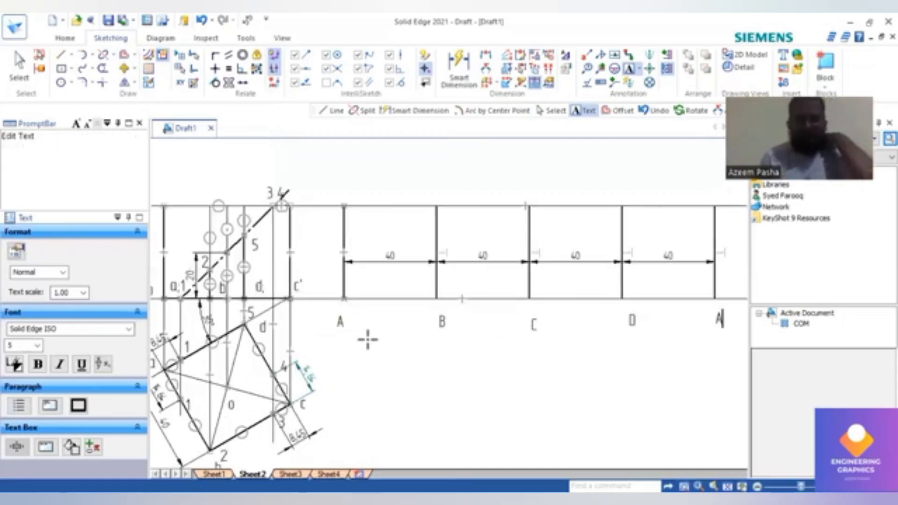
pyautogui.scroll(-1, 314, 348)
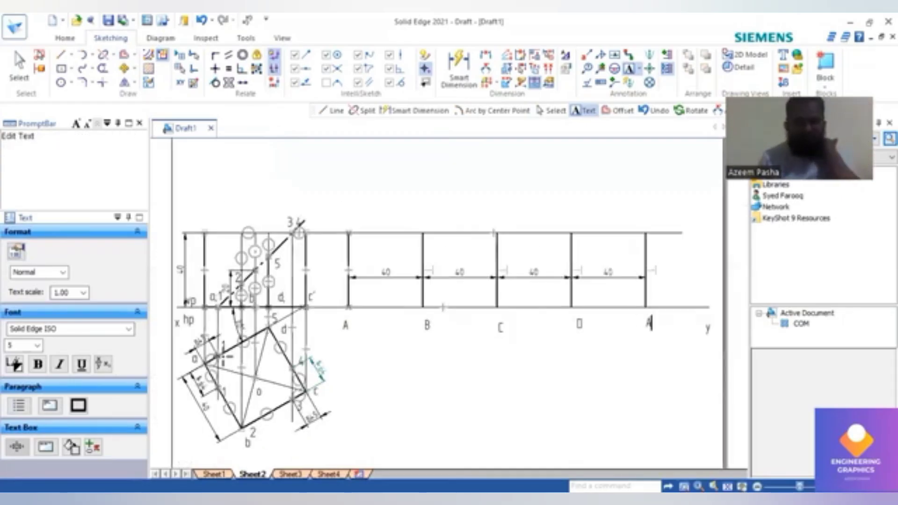
pyautogui.scroll(1, 214, 359)
pyautogui.scroll(1, 229, 355)
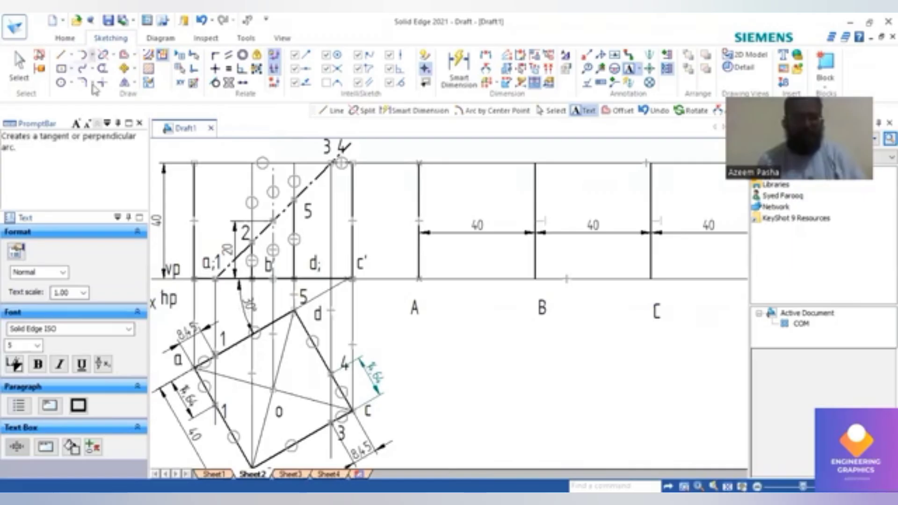
pyautogui.click(92, 54)
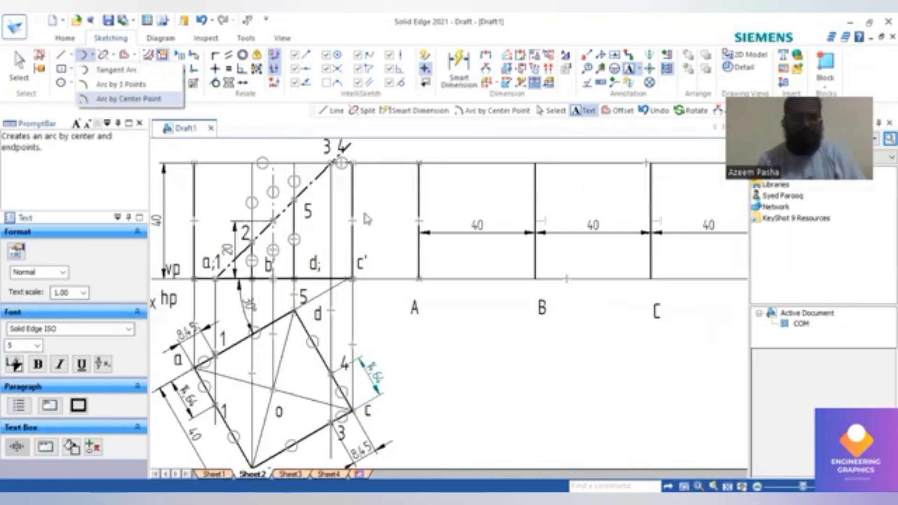
pyautogui.click(98, 100)
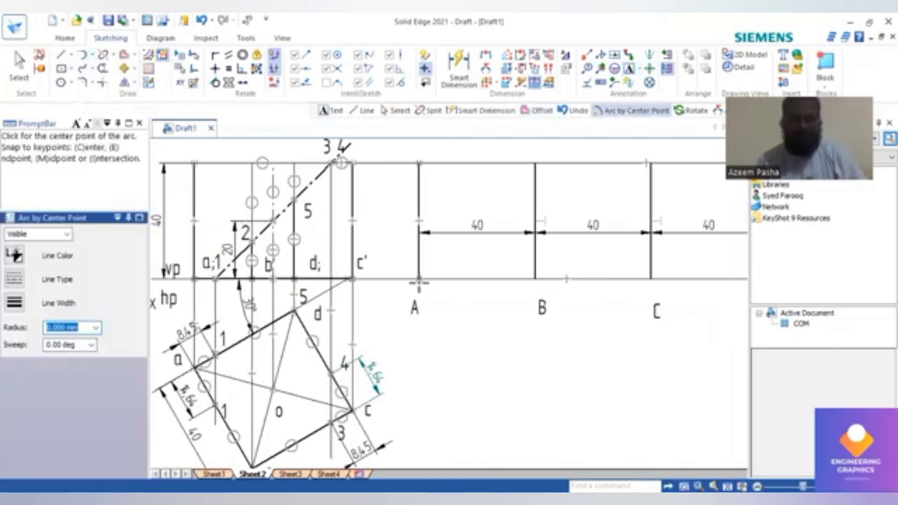
pyautogui.click(456, 263)
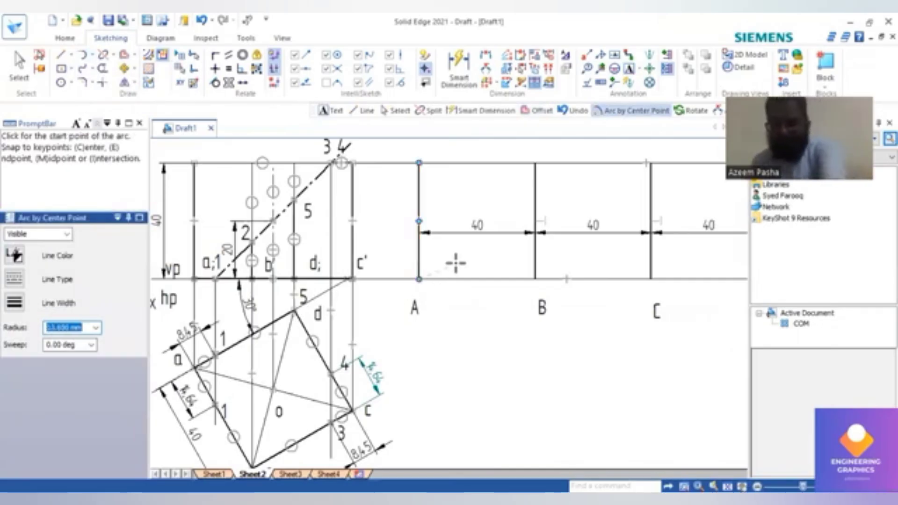
pyautogui.write('14.64')
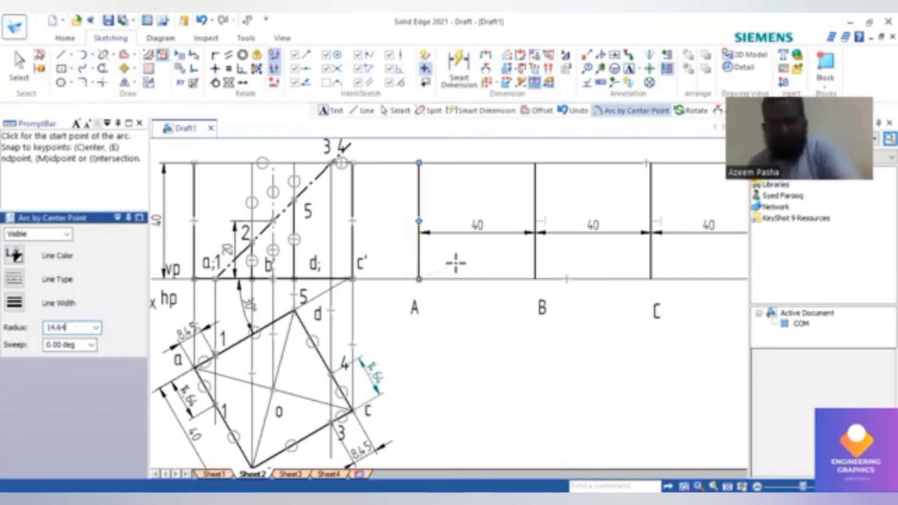
pyautogui.press('Tab')
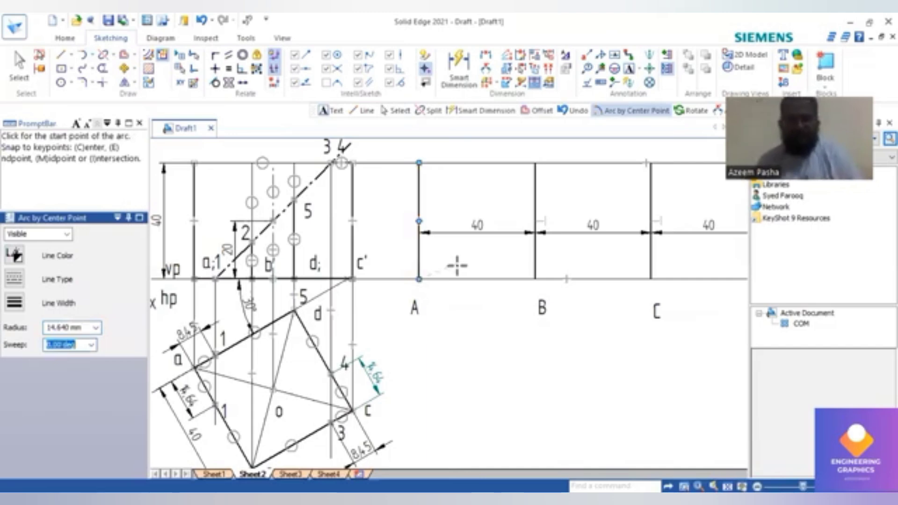
pyautogui.click(460, 281)
pyautogui.click(460, 287)
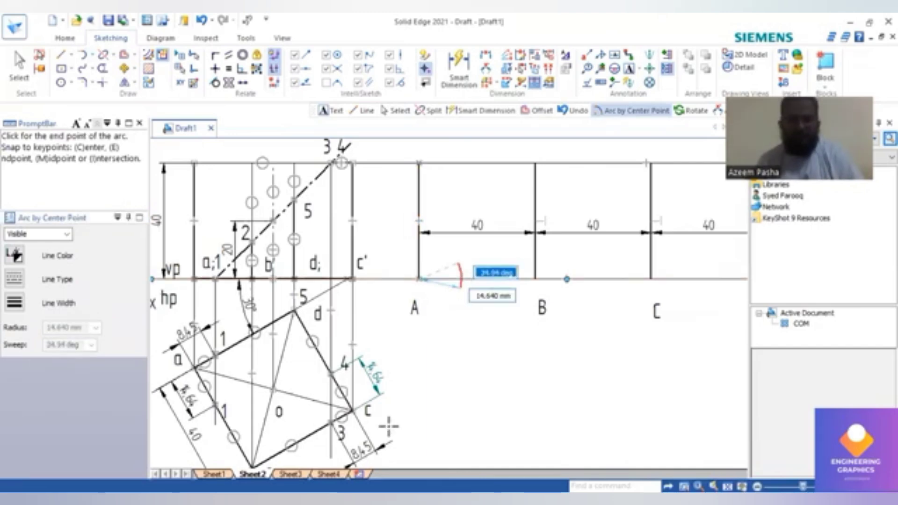
# - Draw a horizontal projector from point 2 in the front view to edge B of the development
pyautogui.scroll(-1, 351, 437)
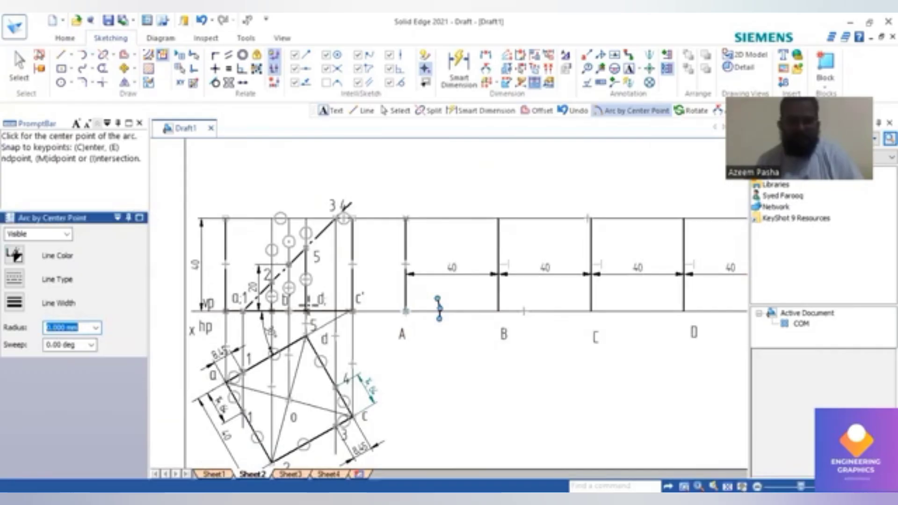
pyautogui.click(66, 62)
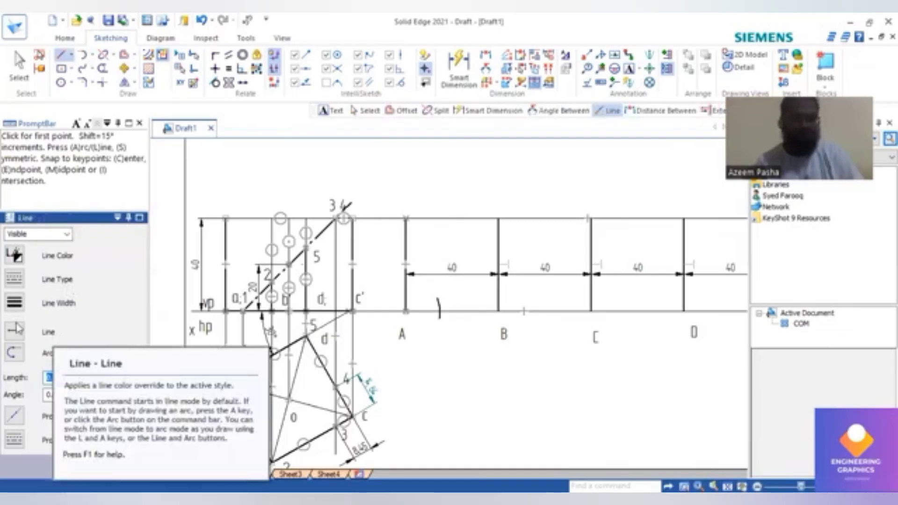
pyautogui.scroll(2, 280, 285)
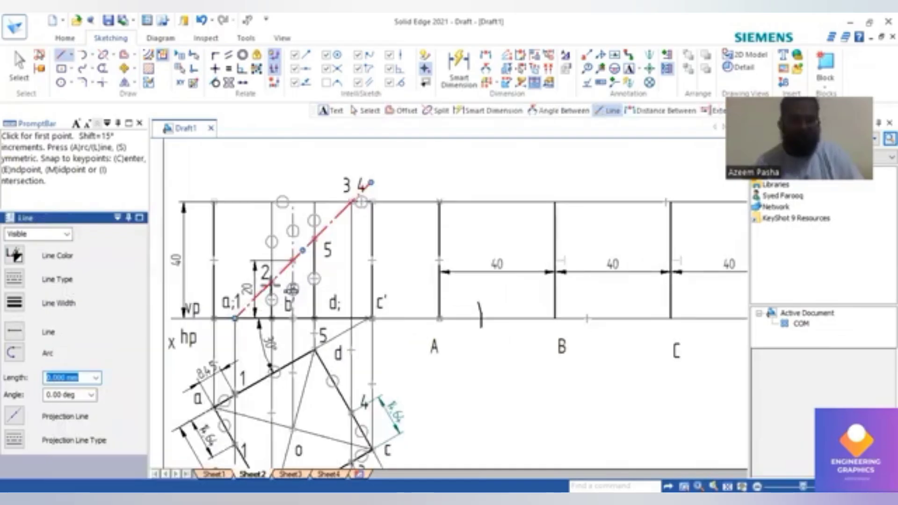
pyautogui.scroll(2, 272, 283)
pyautogui.click(272, 281)
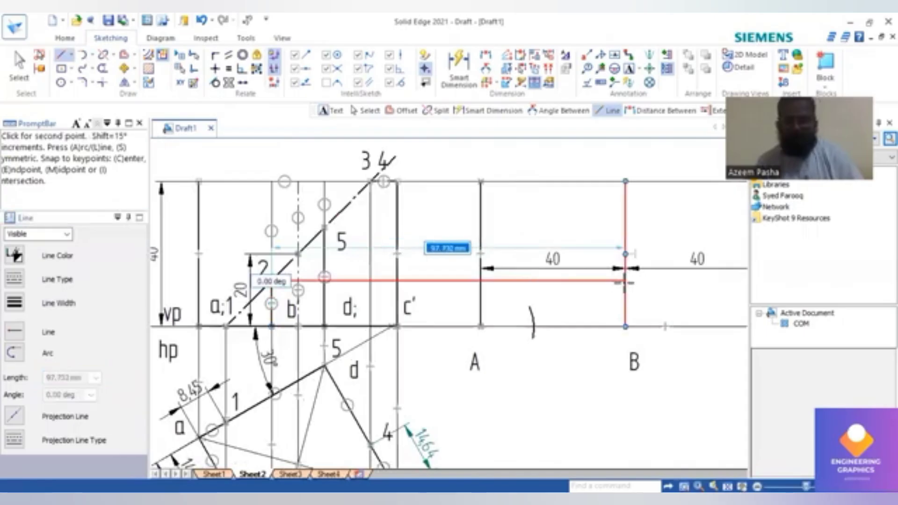
pyautogui.click(625, 280)
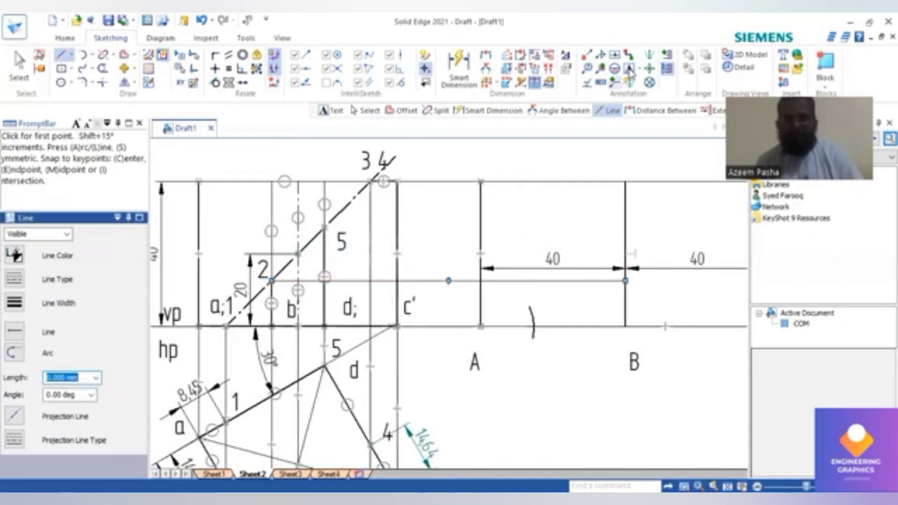
# - Label the projector's end on development edge B as 2 and the arc crossing on the XY line as 1
pyautogui.click(629, 68)
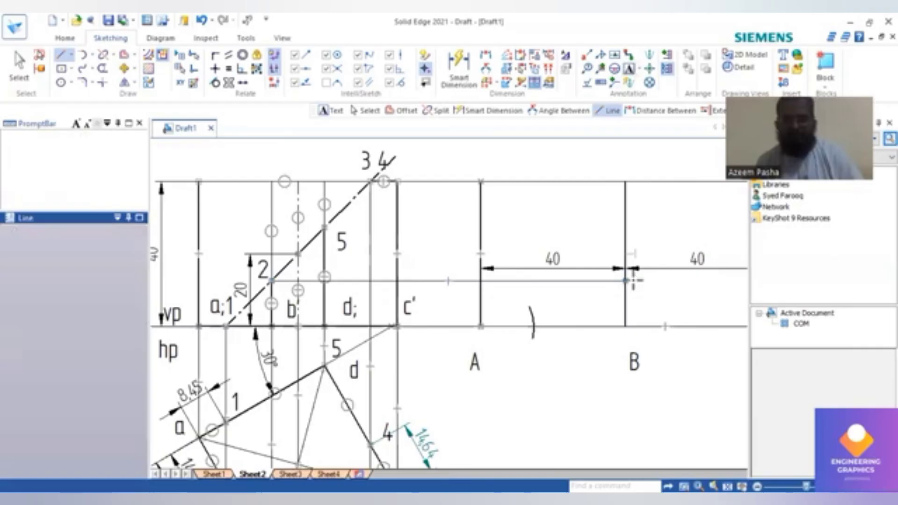
pyautogui.click(545, 338)
pyautogui.write('1')
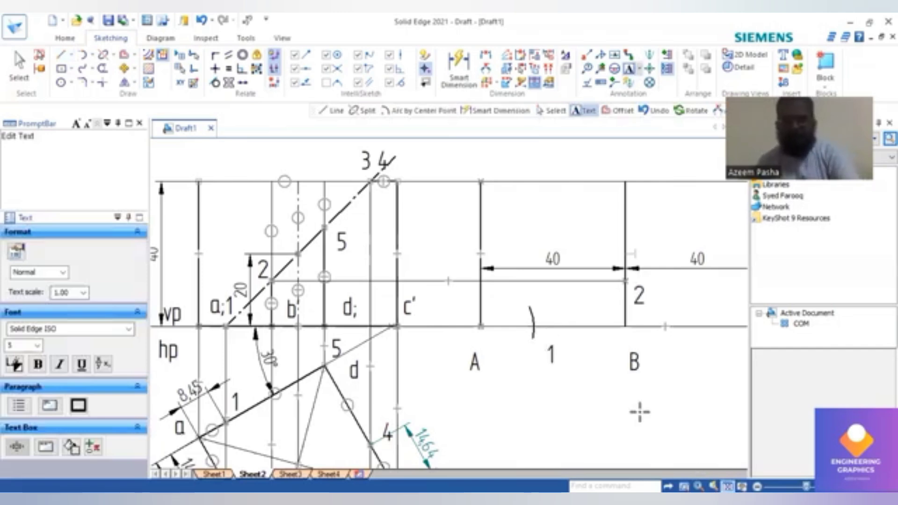
# - Draw a short arc of radius 8.45 mm centred on the top of edge C, crossing the development's upper line towards B
pyautogui.hotkey('ctrl', 'shift', 'f')
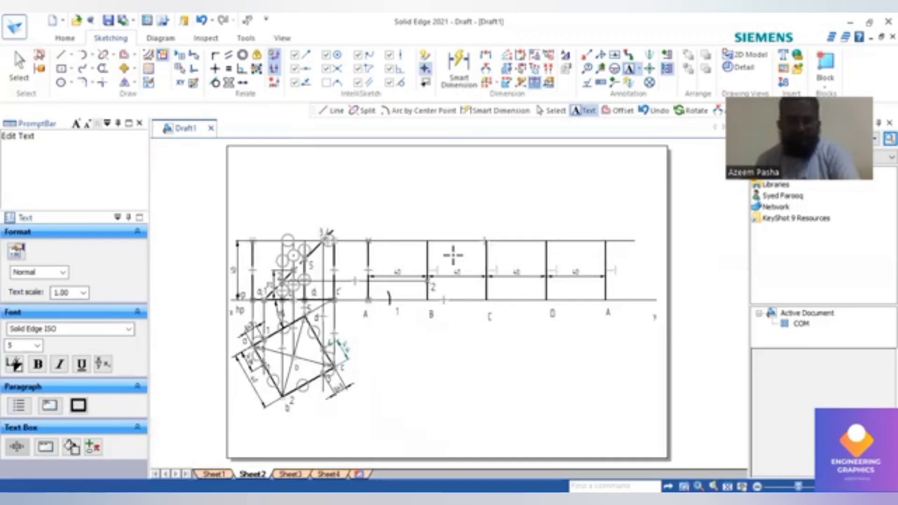
pyautogui.scroll(1, 438, 299)
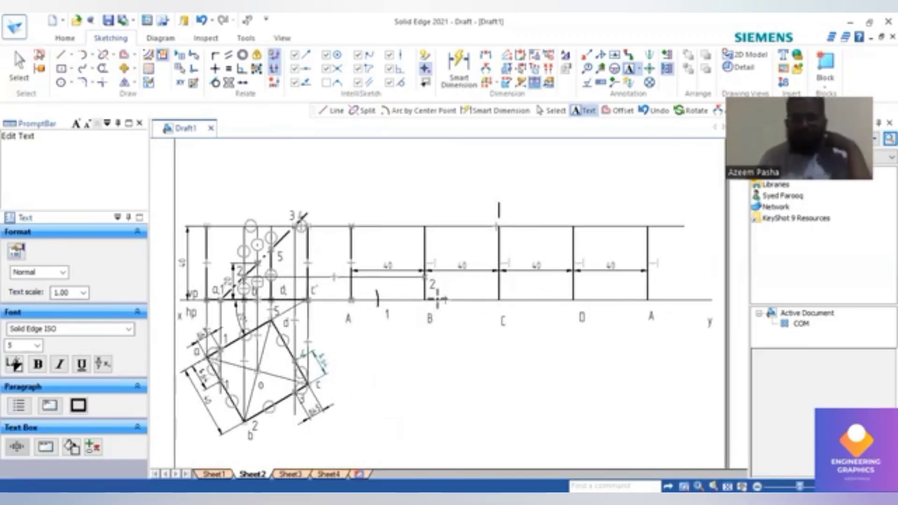
pyautogui.scroll(1, 438, 299)
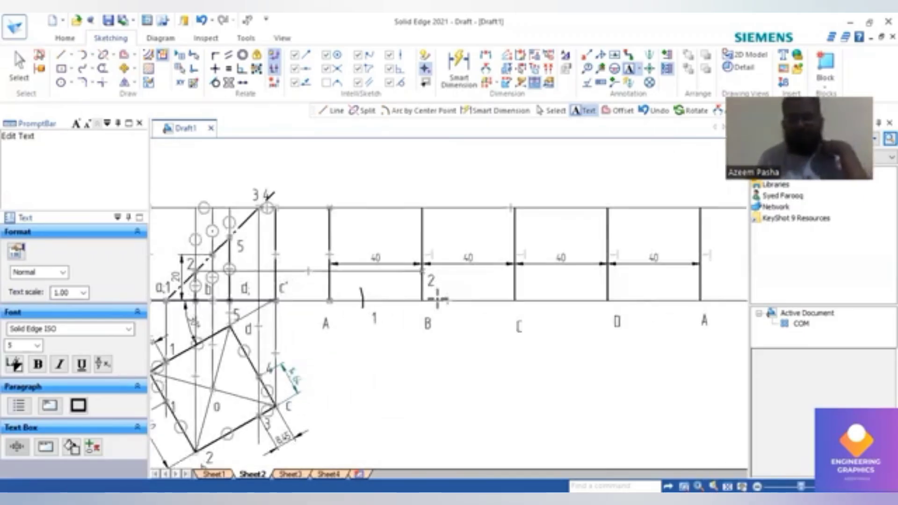
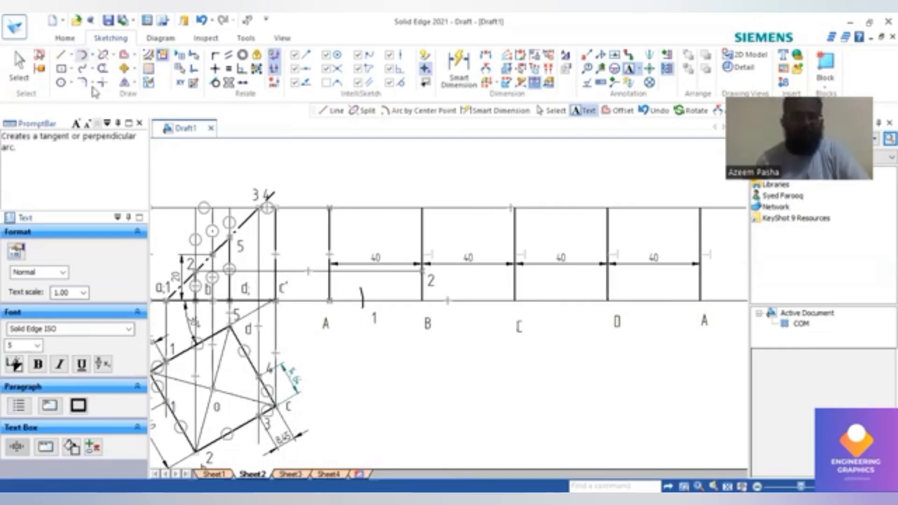
pyautogui.click(418, 111)
pyautogui.scroll(1, 533, 247)
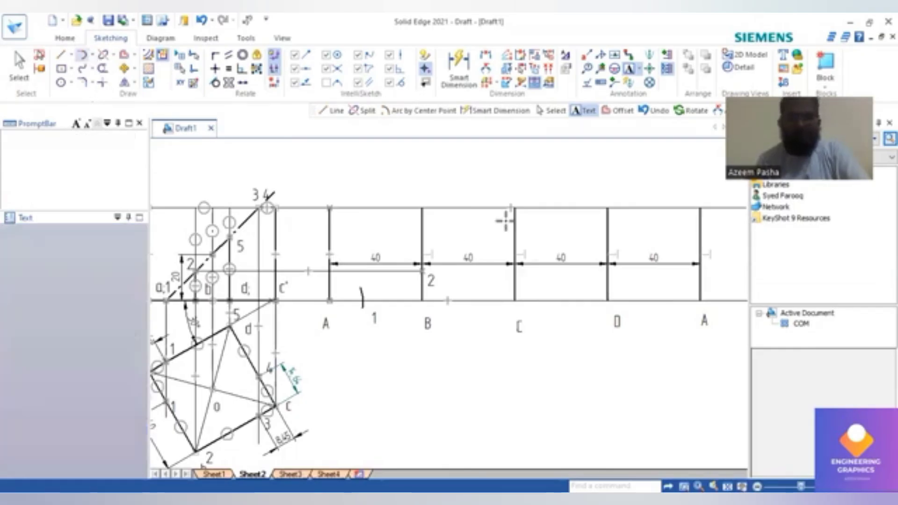
pyautogui.click(510, 197)
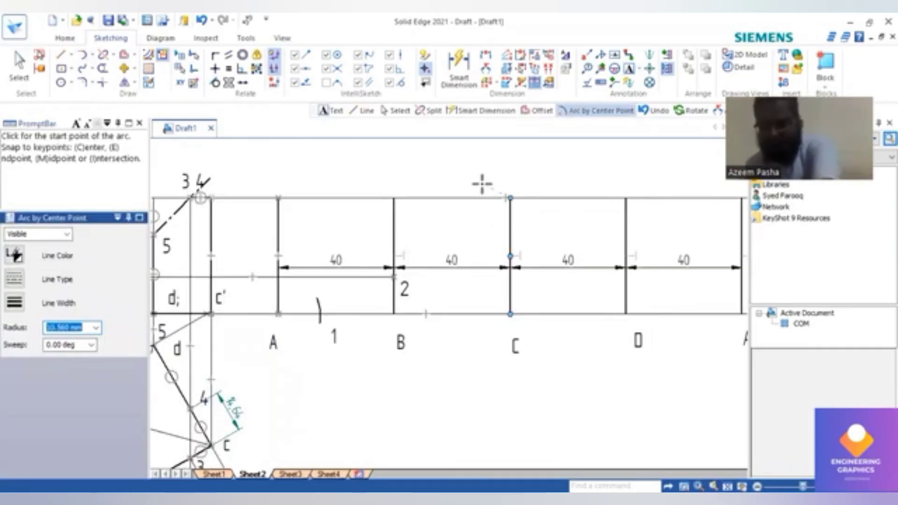
pyautogui.write('8')
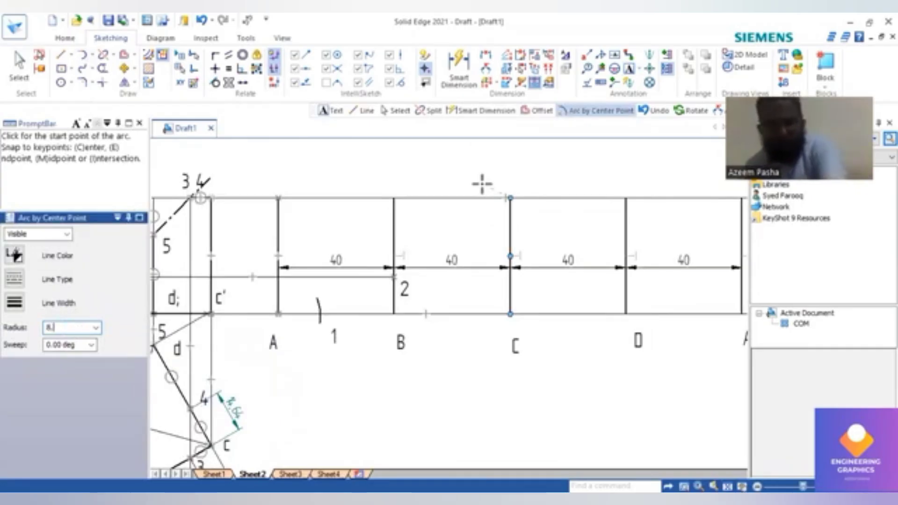
pyautogui.write('.45')
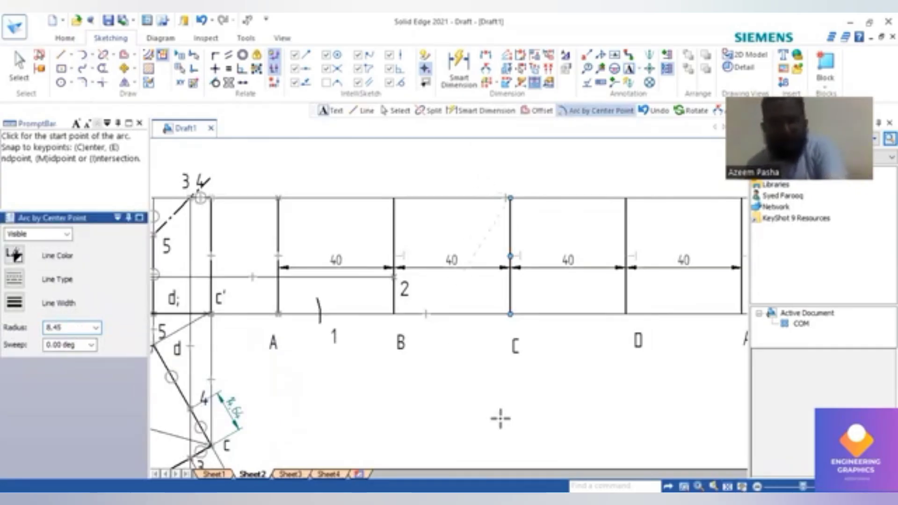
pyautogui.scroll(-1, 468, 419)
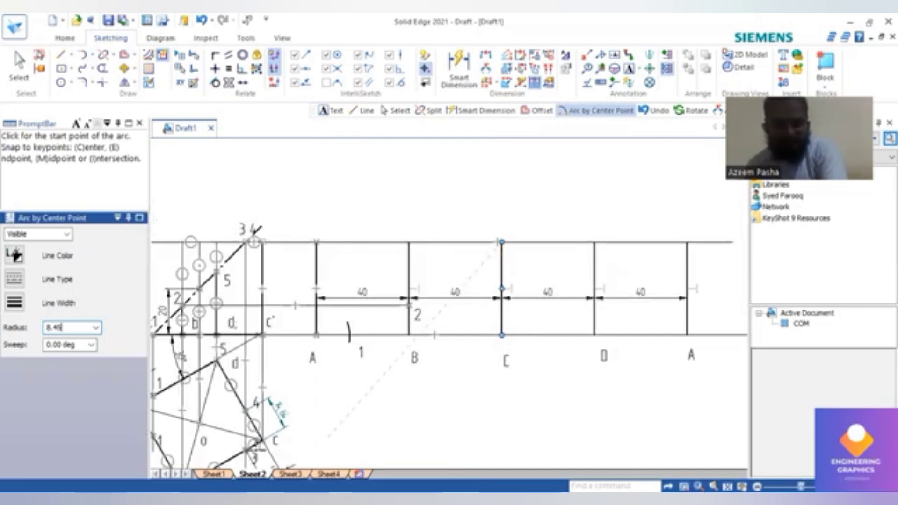
pyautogui.scroll(1, 256, 446)
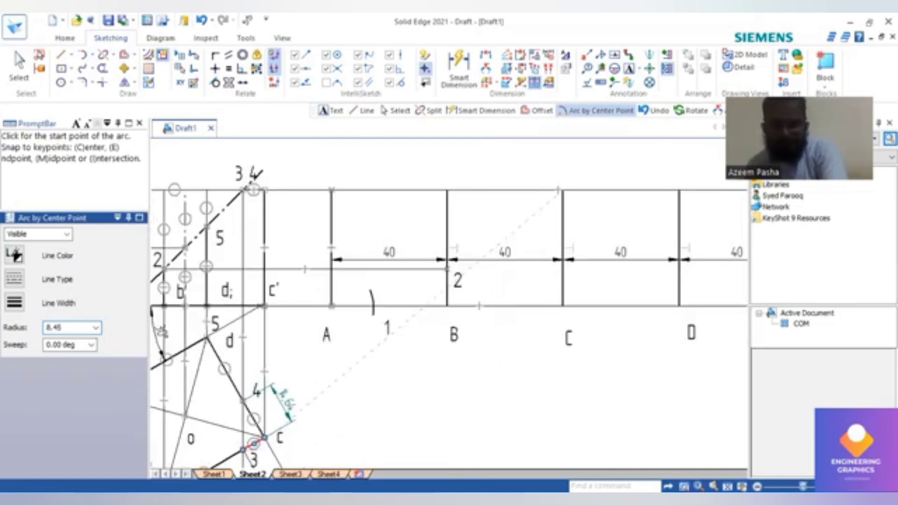
pyautogui.scroll(-1, 257, 447)
pyautogui.scroll(-1, 329, 389)
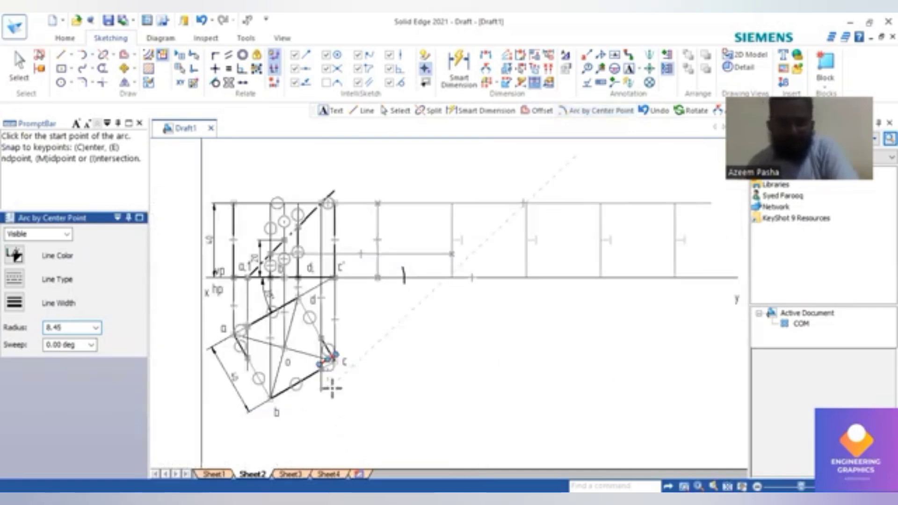
pyautogui.scroll(4, 352, 379)
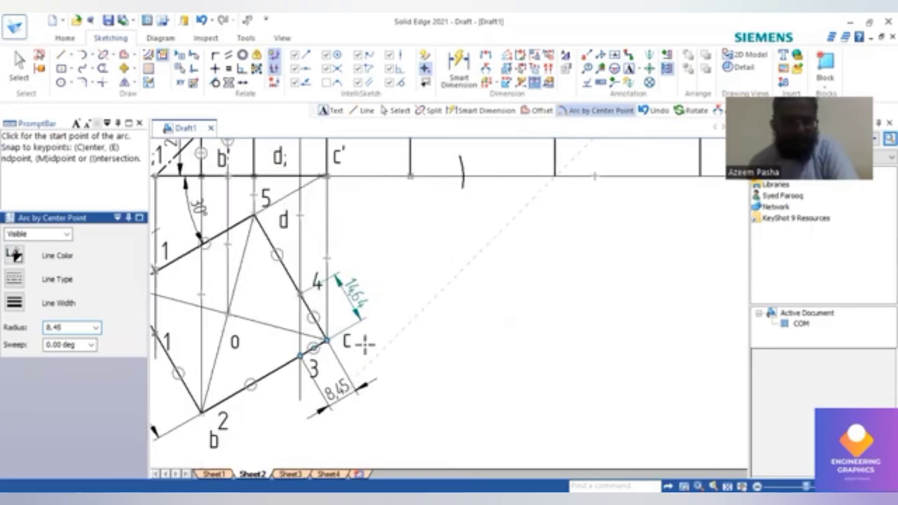
pyautogui.scroll(-4, 364, 341)
pyautogui.press('Tab')
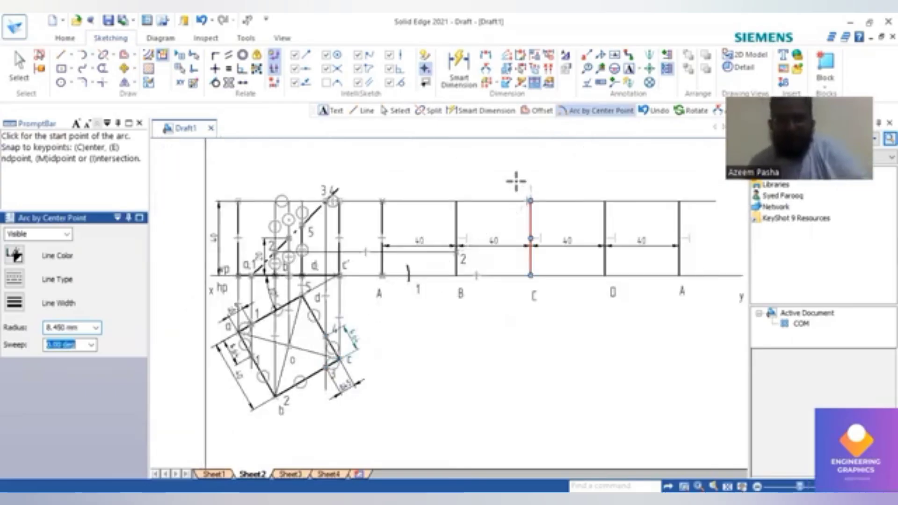
pyautogui.click(500, 214)
pyautogui.click(498, 215)
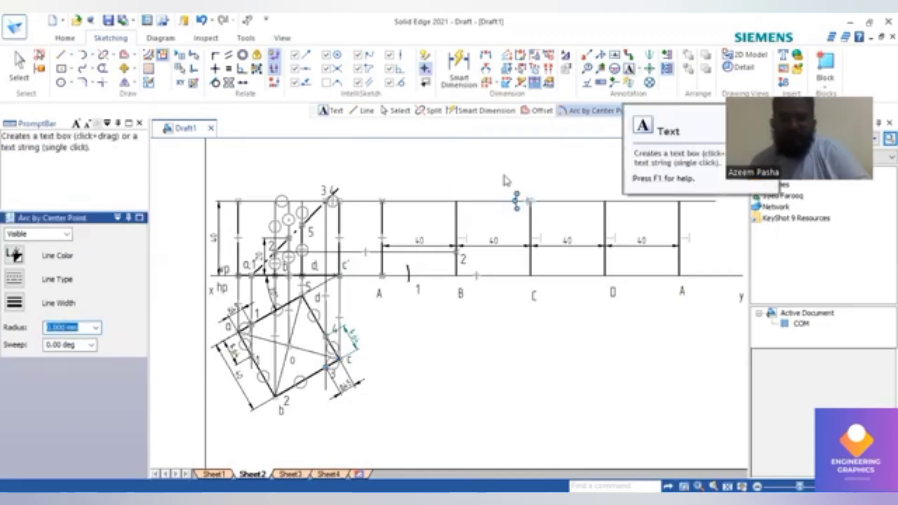
# - Label the arc crossing between edges B and C on the development's upper line as 3
pyautogui.press('Escape')
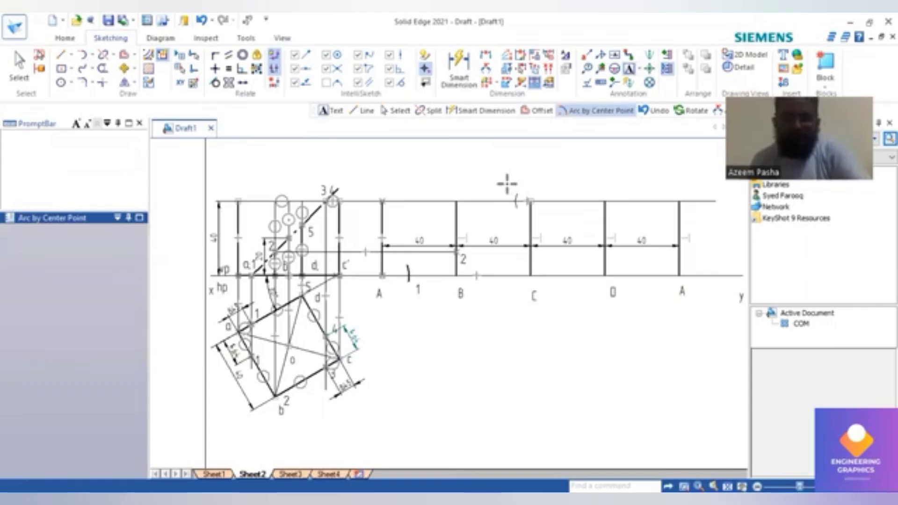
pyautogui.click(507, 184)
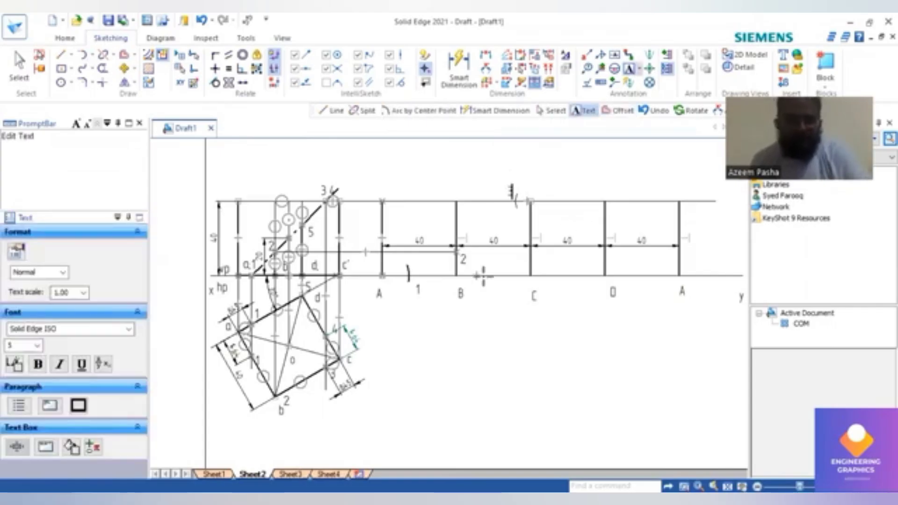
pyautogui.scroll(1, 483, 276)
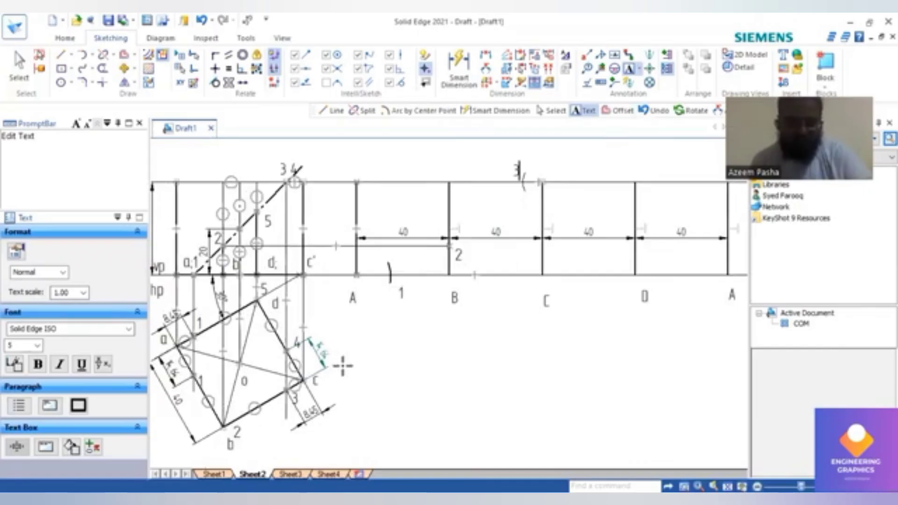
pyautogui.scroll(2, 342, 366)
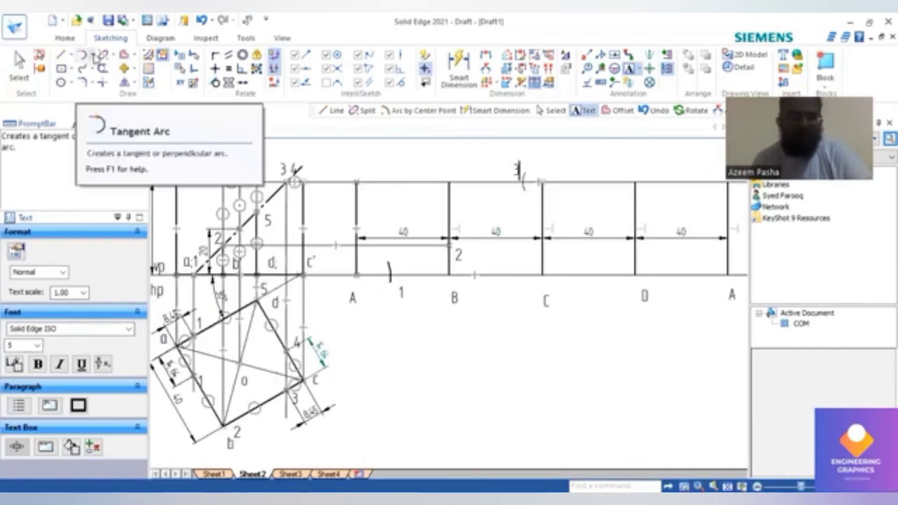
pyautogui.press('Escape')
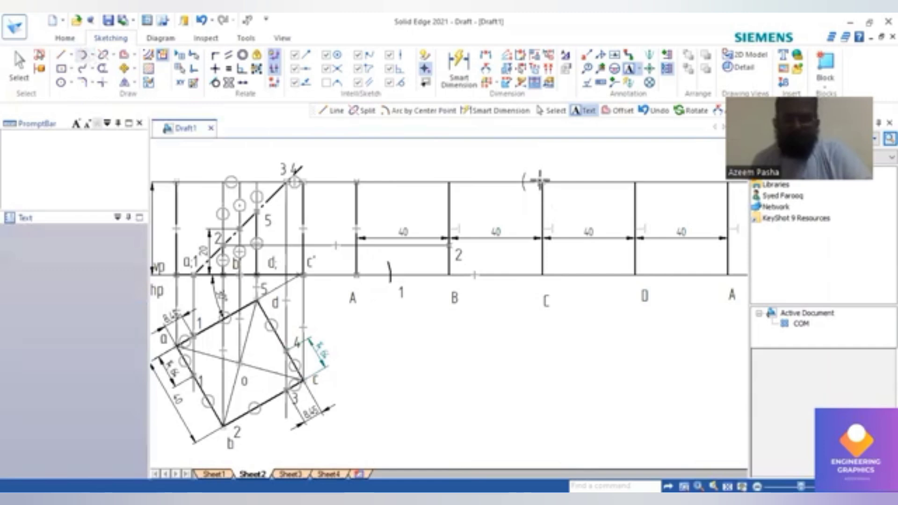
# - Draw a short arc of radius 14.64 mm centred on the top of edge C towards D, and label its crossing 4
pyautogui.click(542, 181)
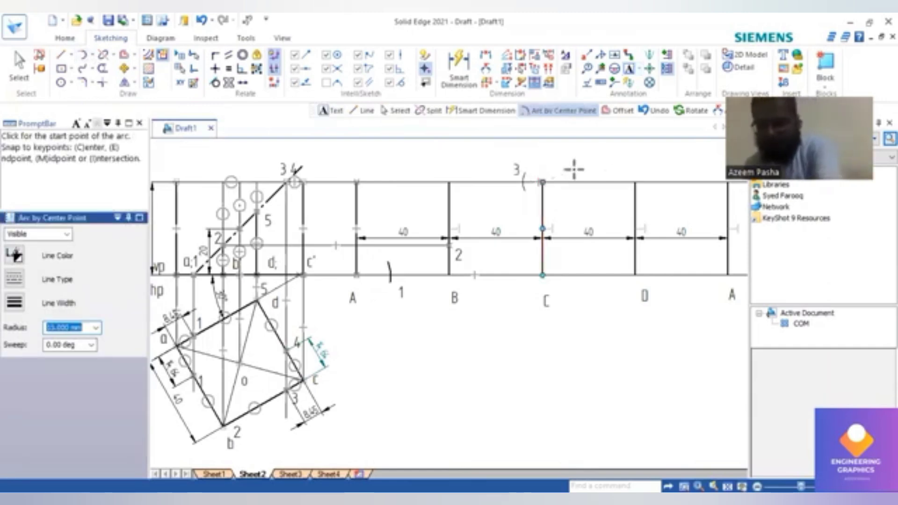
pyautogui.write('14.64')
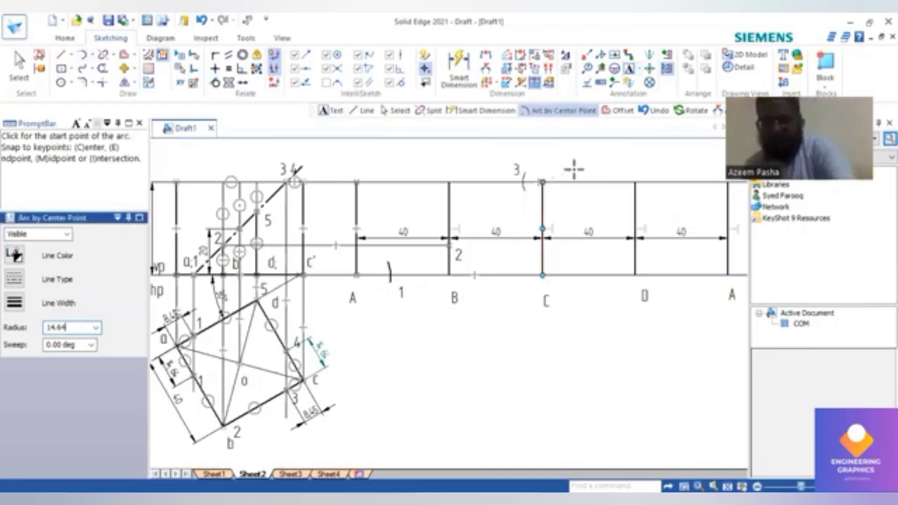
pyautogui.press('Tab')
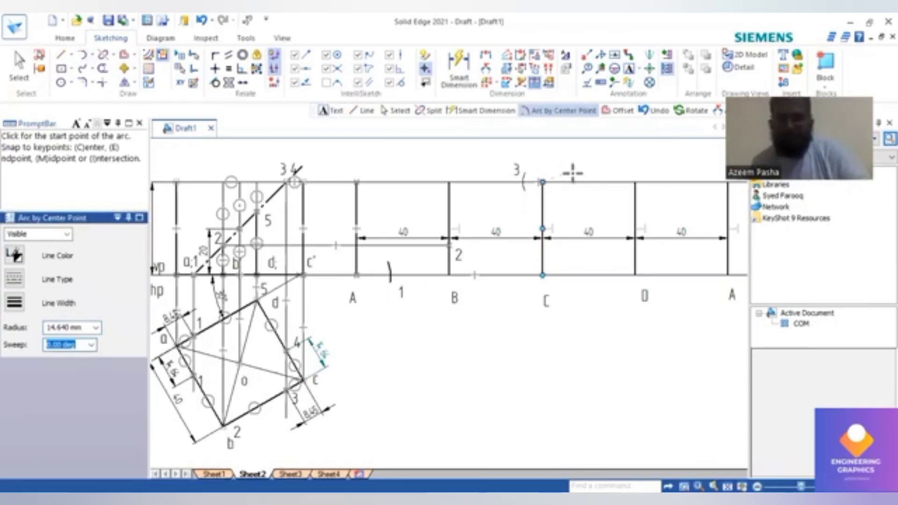
pyautogui.click(574, 174)
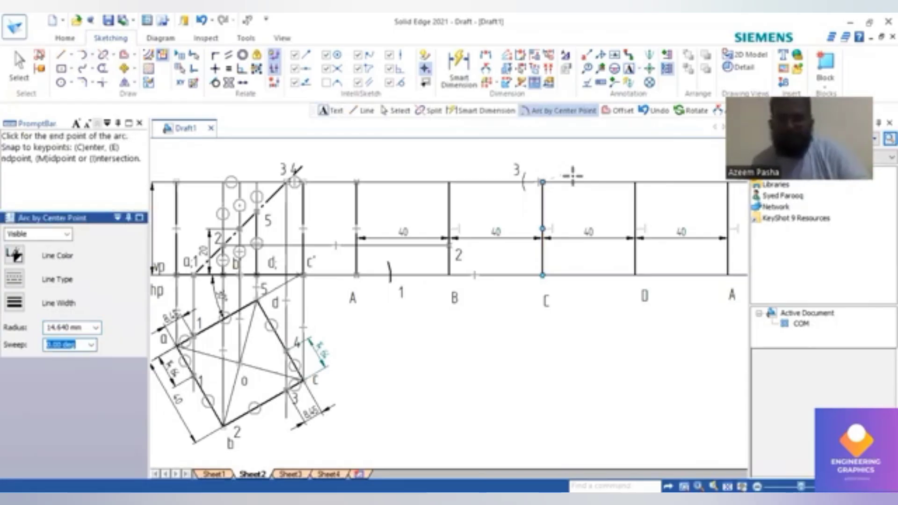
pyautogui.click(588, 146)
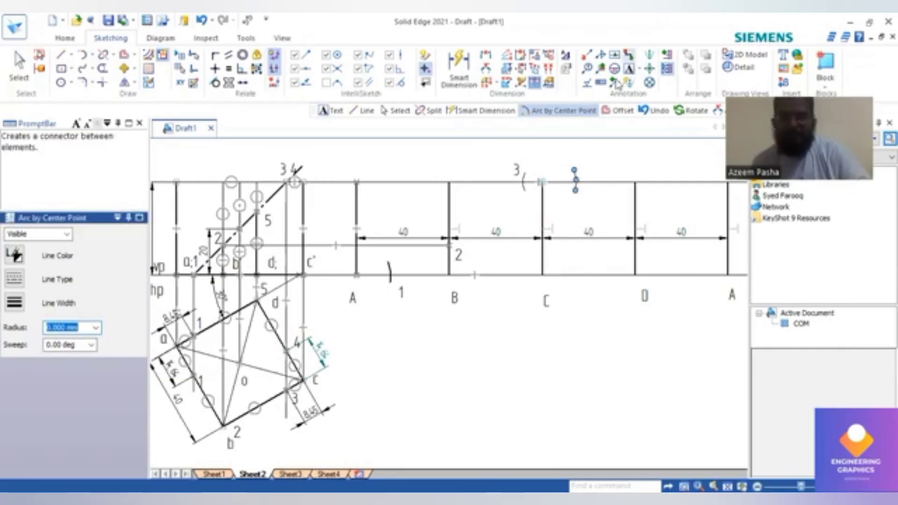
pyautogui.click(595, 167)
pyautogui.write('4')
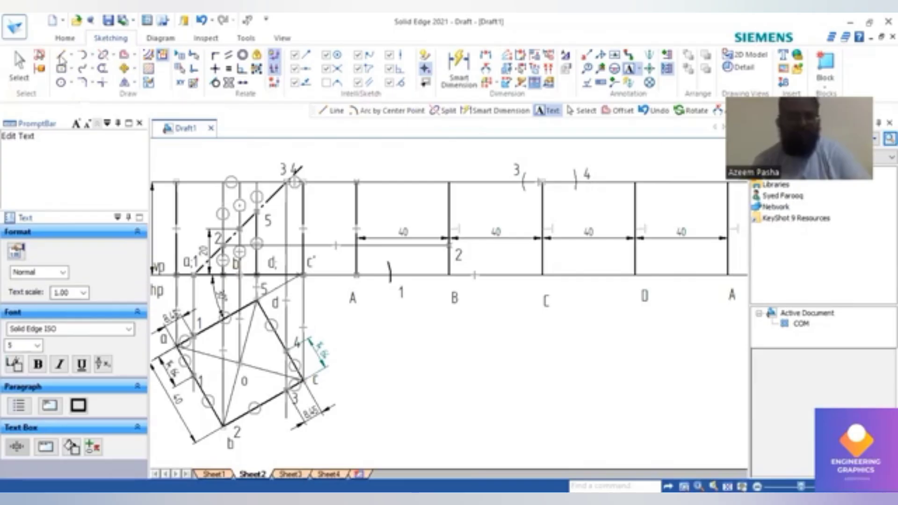
# - Draw a horizontal projector from point 5 in the front view to edge D of the development and label its end 5
pyautogui.click(61, 55)
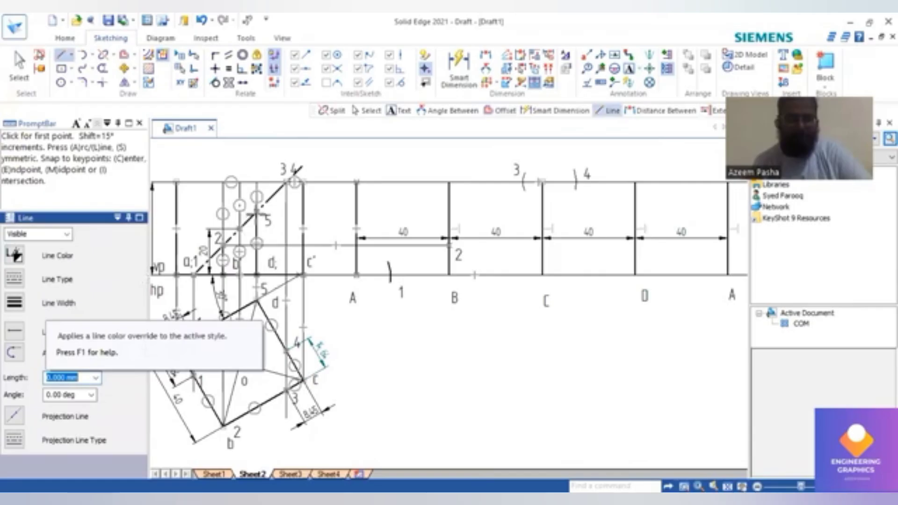
pyautogui.click(256, 213)
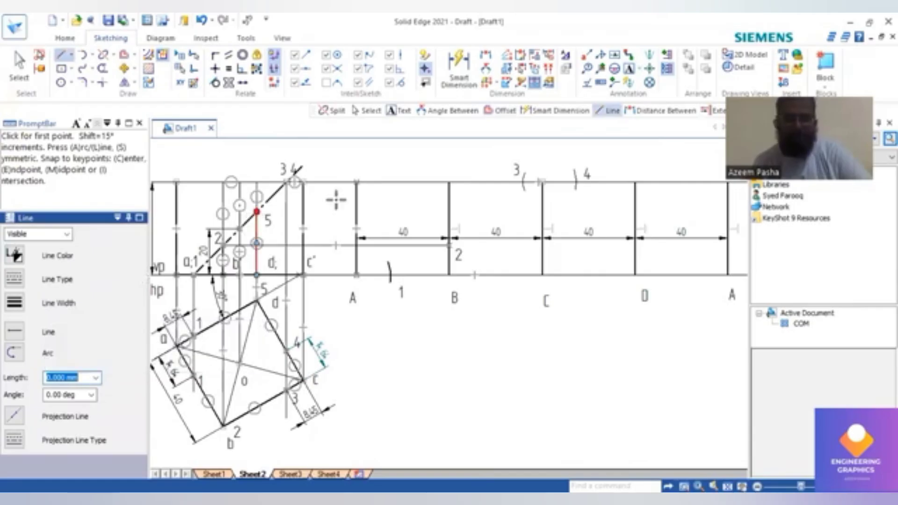
pyautogui.click(635, 211)
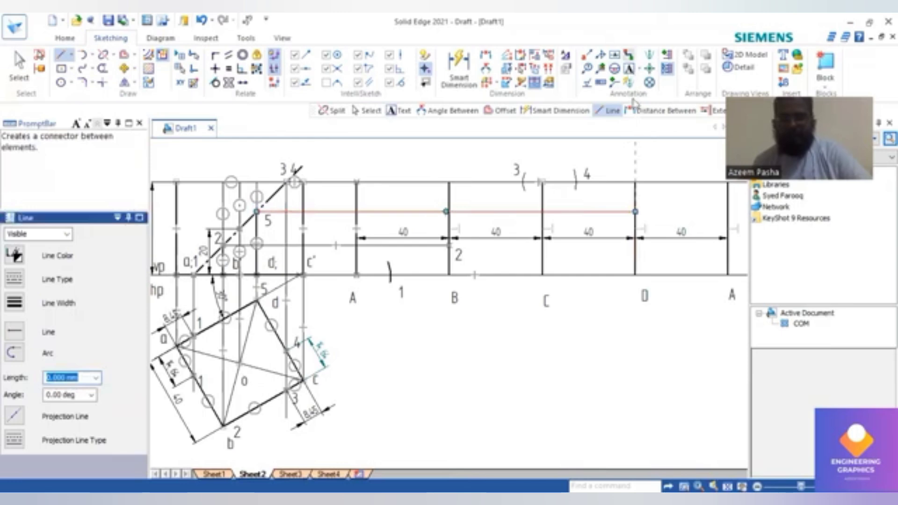
pyautogui.click(645, 200)
pyautogui.write('5')
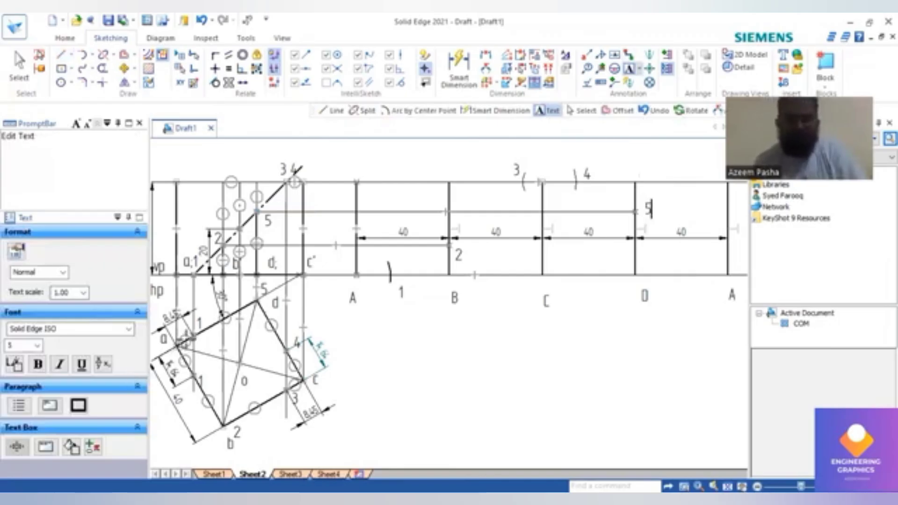
# - Draw a short arc of radius 8.45 mm centred on the base of the final edge A towards D, and label its crossing 1
pyautogui.click(718, 280)
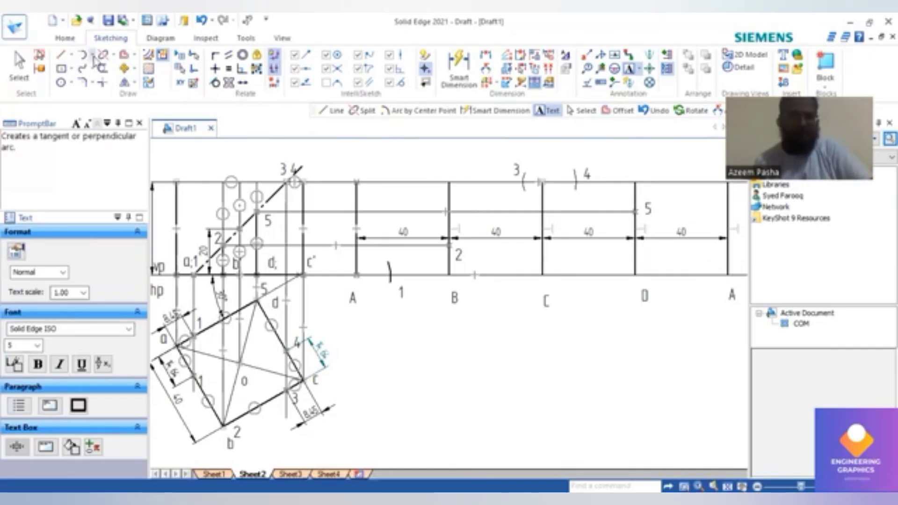
pyautogui.click(93, 97)
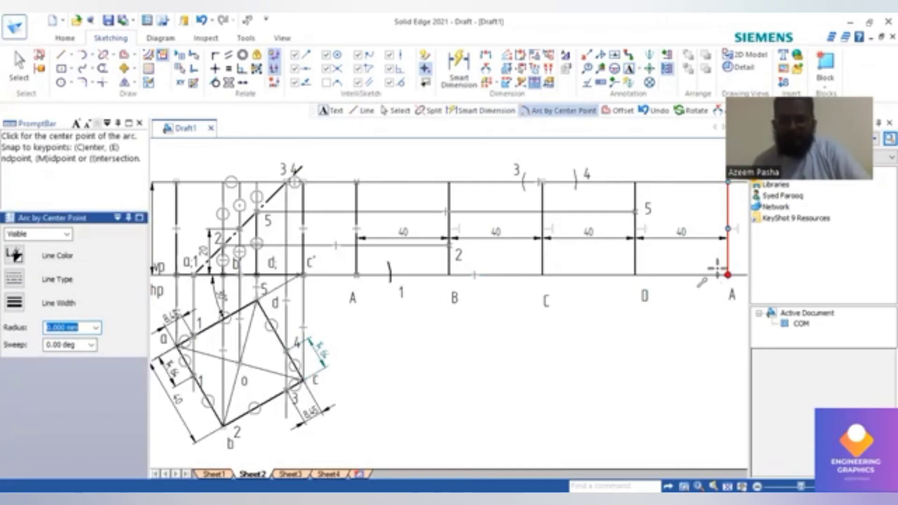
pyautogui.click(711, 266)
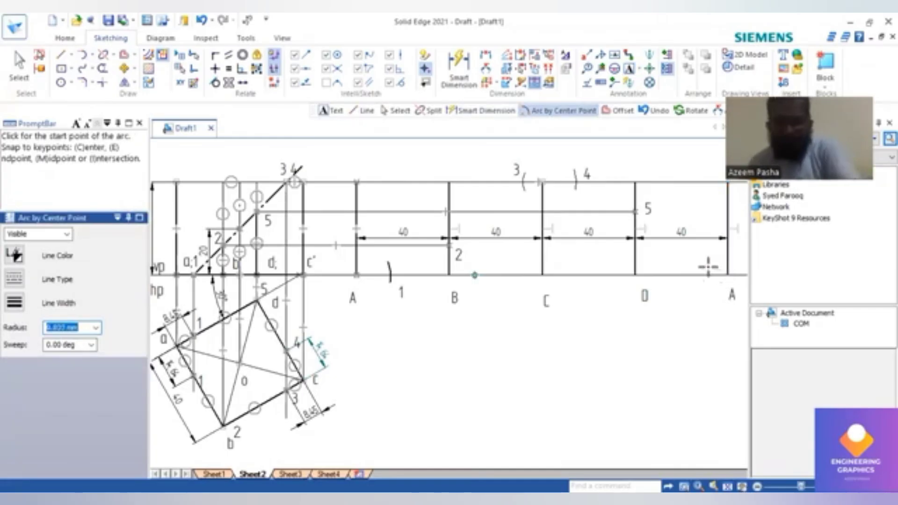
pyautogui.write('8')
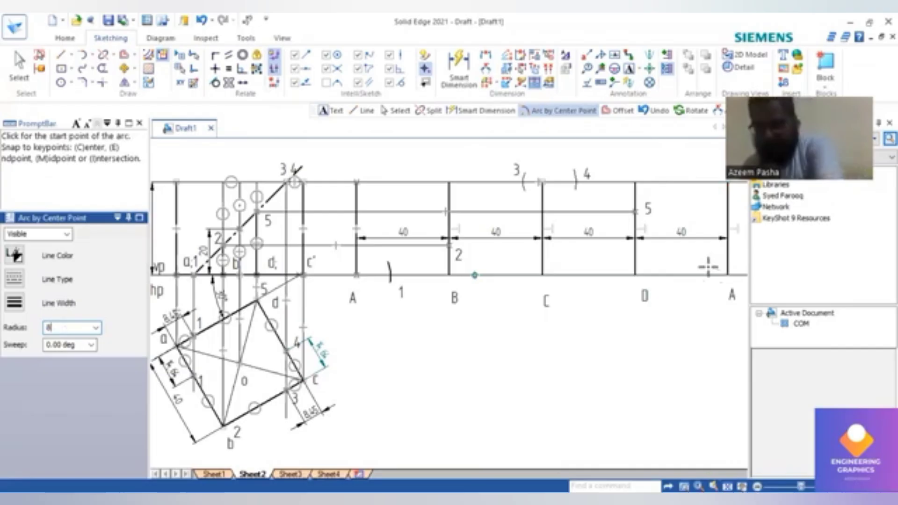
pyautogui.write('.45')
pyautogui.press('Tab')
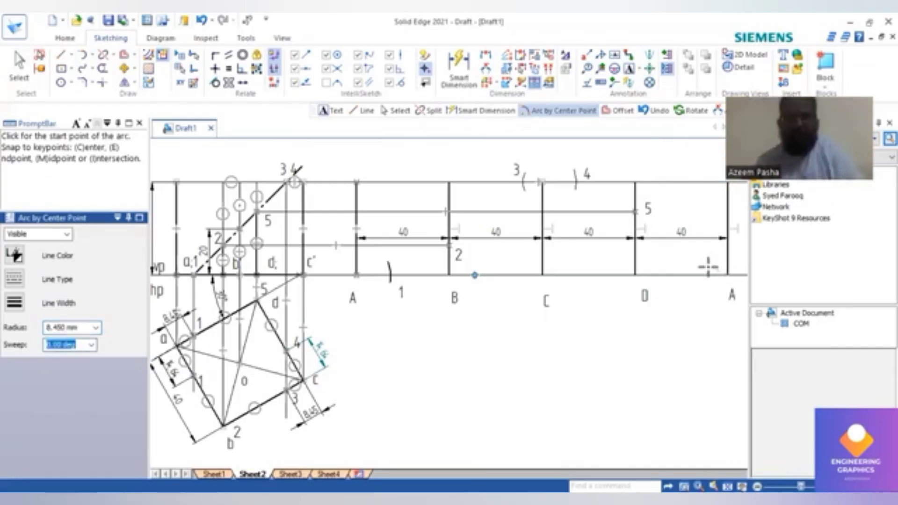
pyautogui.click(703, 274)
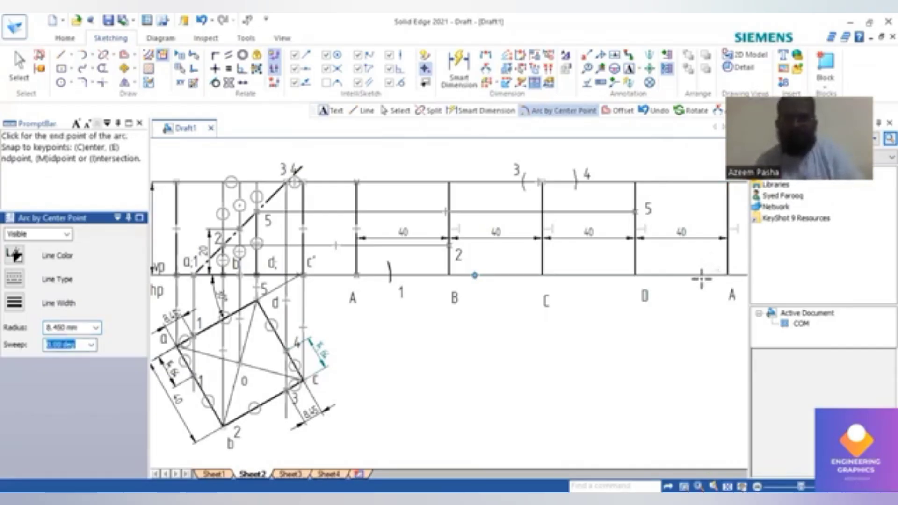
pyautogui.click(701, 283)
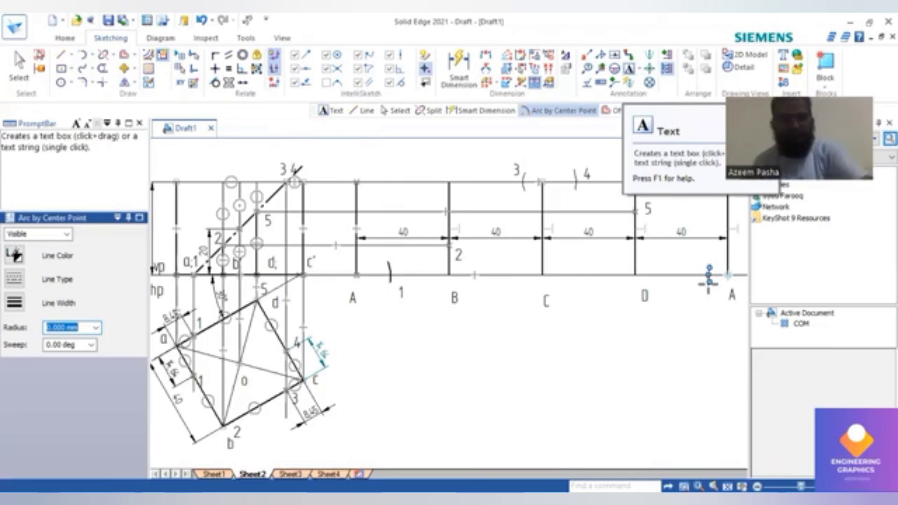
pyautogui.click(629, 69)
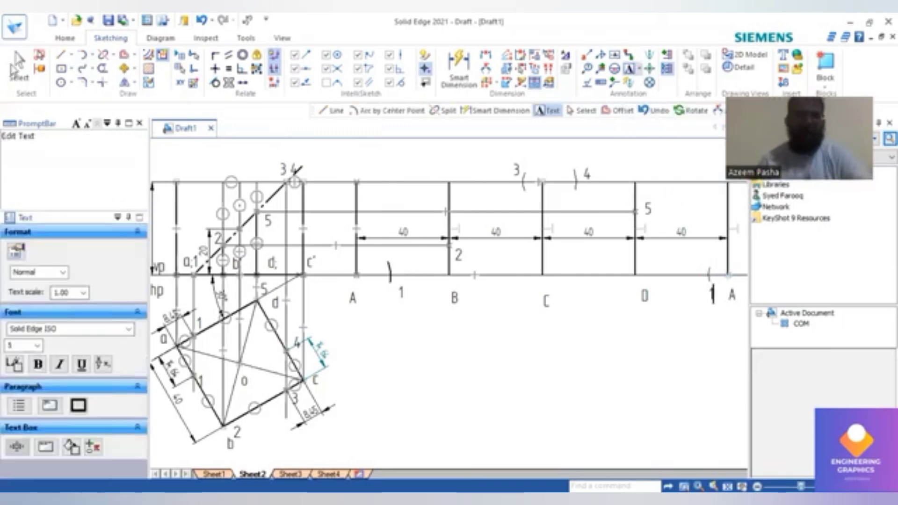
# - Draw a line from the first point 1 on the development's base line to point 2 on edge B
pyautogui.click(65, 60)
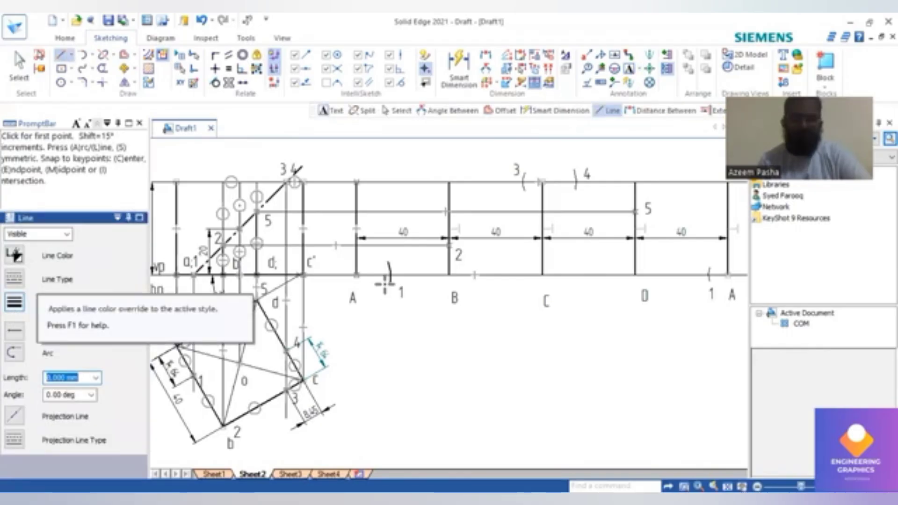
pyautogui.click(389, 281)
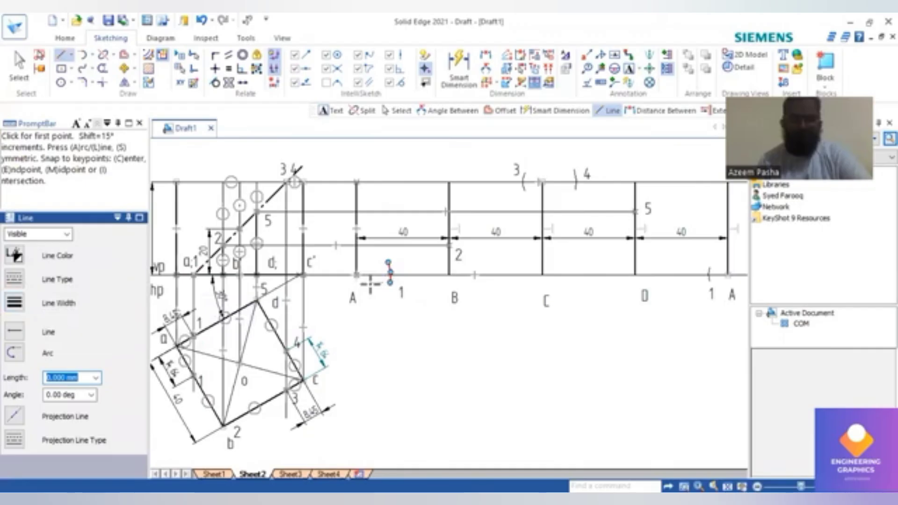
pyautogui.scroll(1, 370, 282)
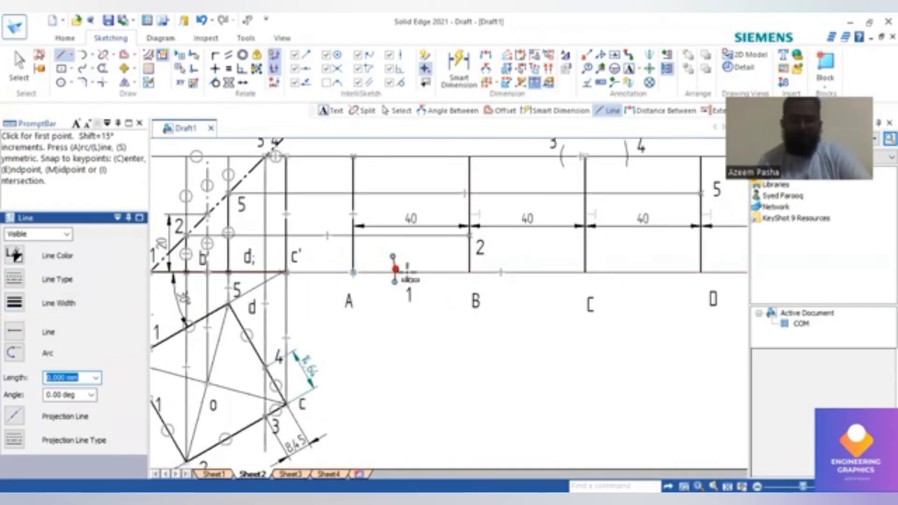
pyautogui.scroll(3, 397, 272)
pyautogui.click(401, 270)
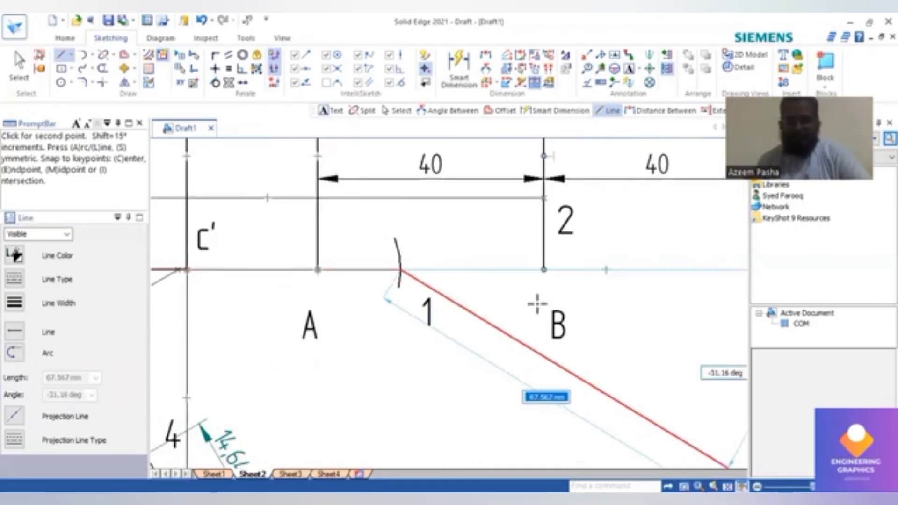
pyautogui.scroll(-5, 319, 306)
pyautogui.scroll(2, 423, 289)
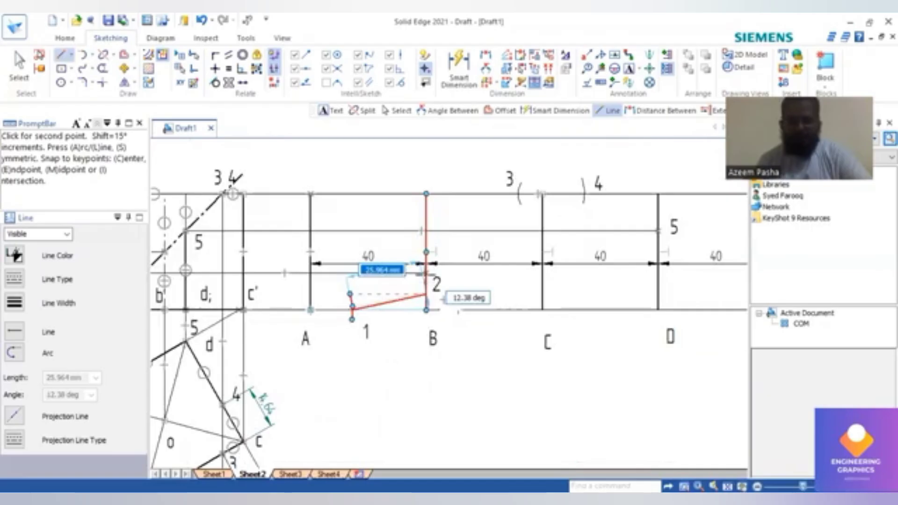
pyautogui.scroll(1, 425, 276)
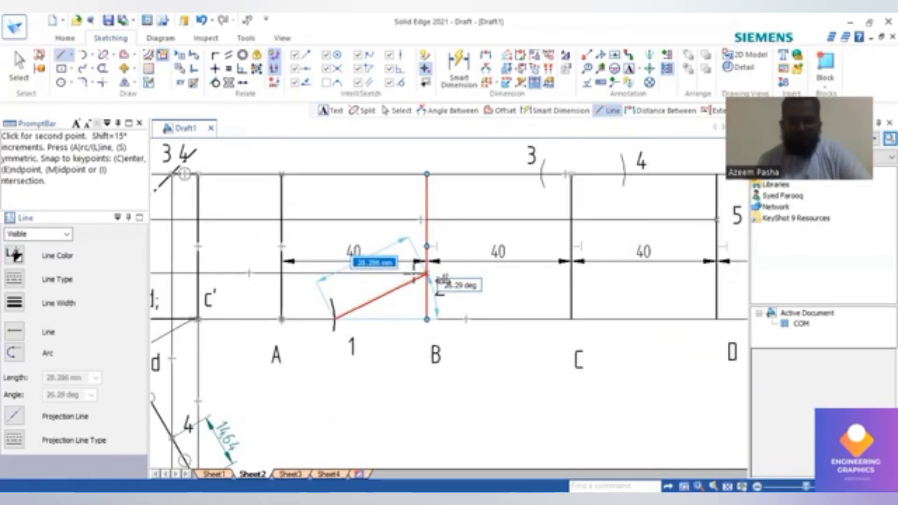
pyautogui.scroll(1, 427, 271)
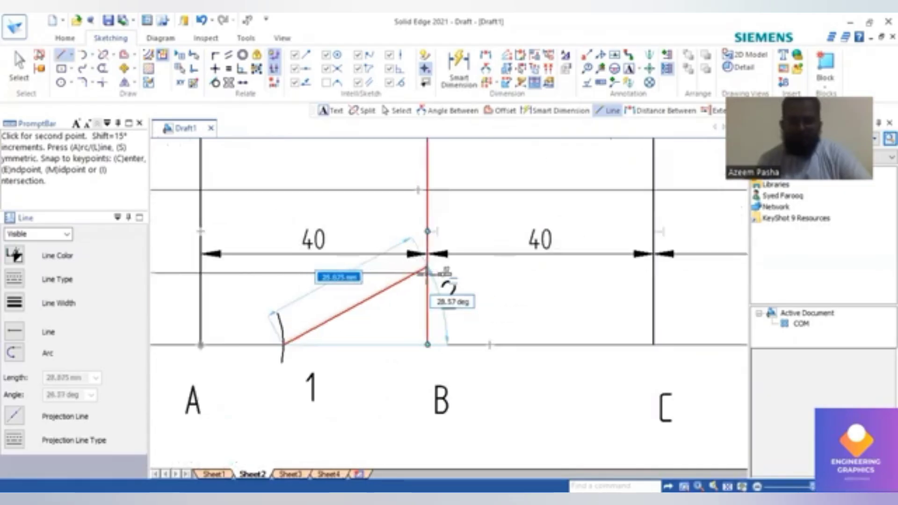
pyautogui.click(427, 272)
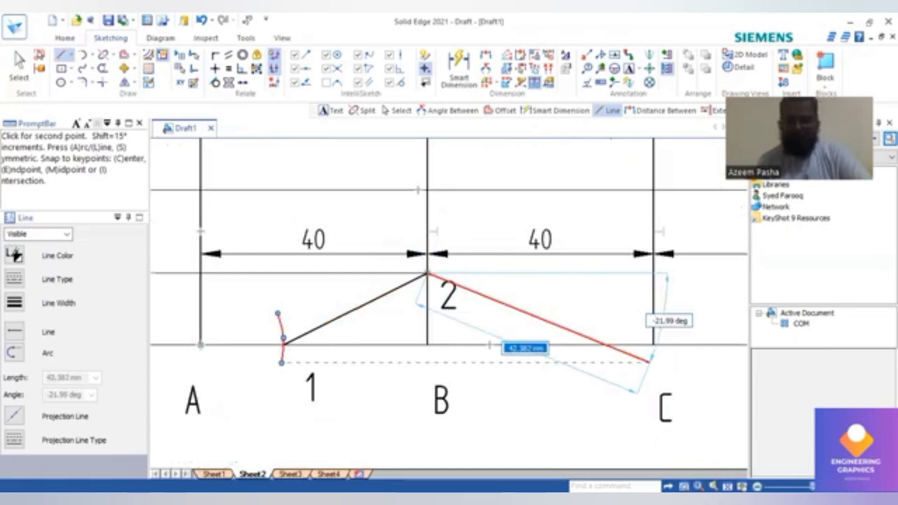
# - Continue the development outline from point 2 to point 3 and along the upper line to point 4
pyautogui.scroll(-3, 589, 308)
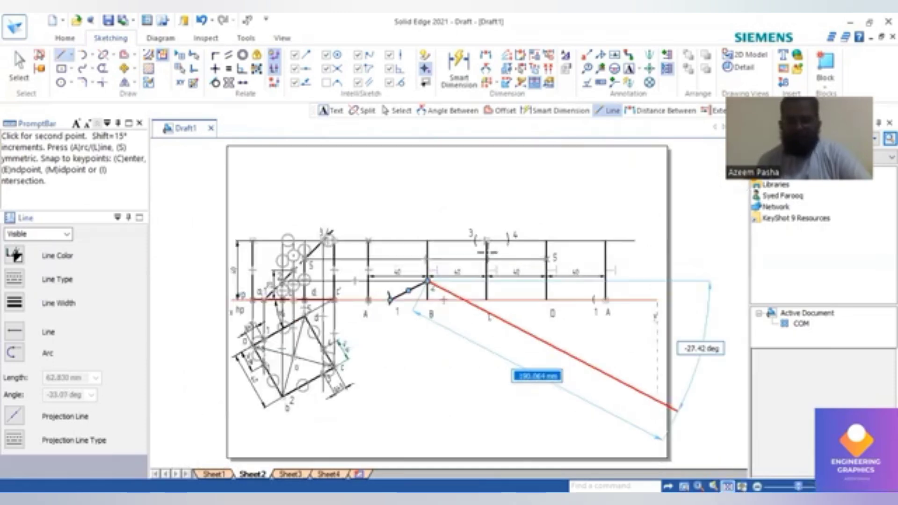
pyautogui.scroll(1, 486, 253)
pyautogui.scroll(3, 458, 237)
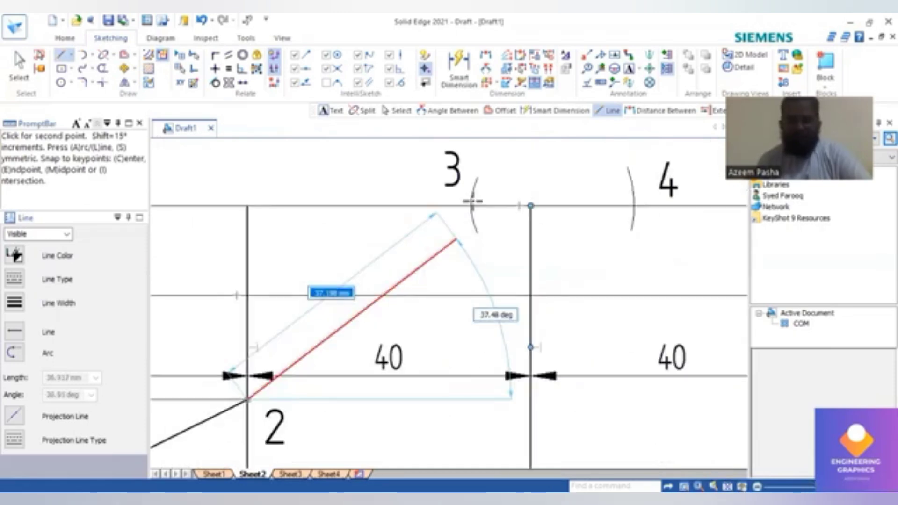
pyautogui.scroll(1, 473, 198)
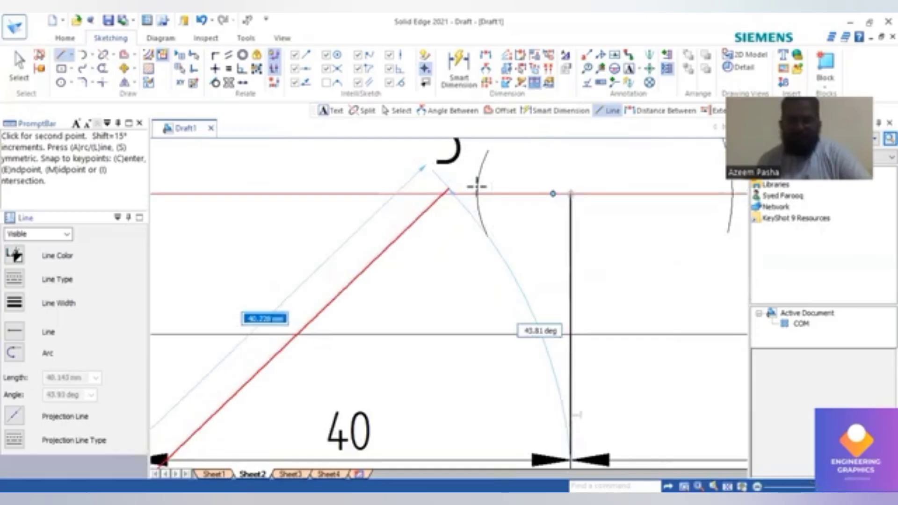
pyautogui.click(476, 191)
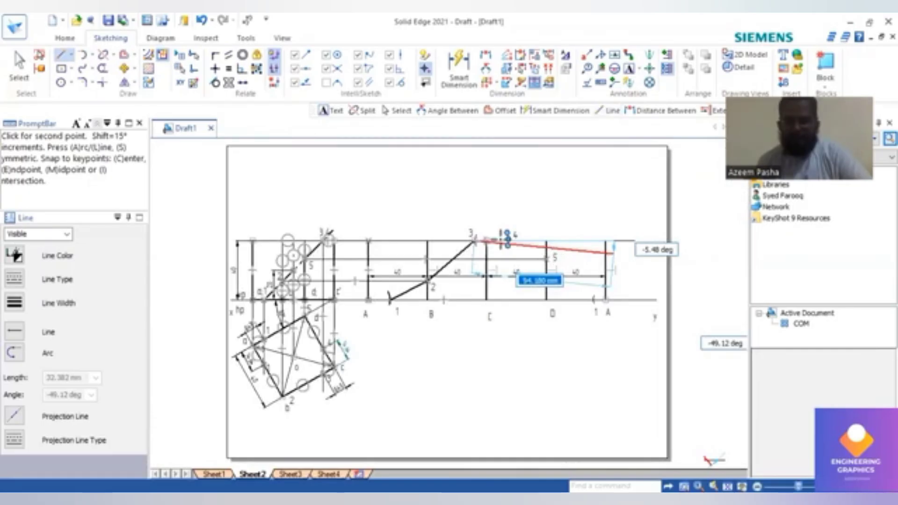
pyautogui.scroll(3, 507, 240)
pyautogui.scroll(4, 514, 242)
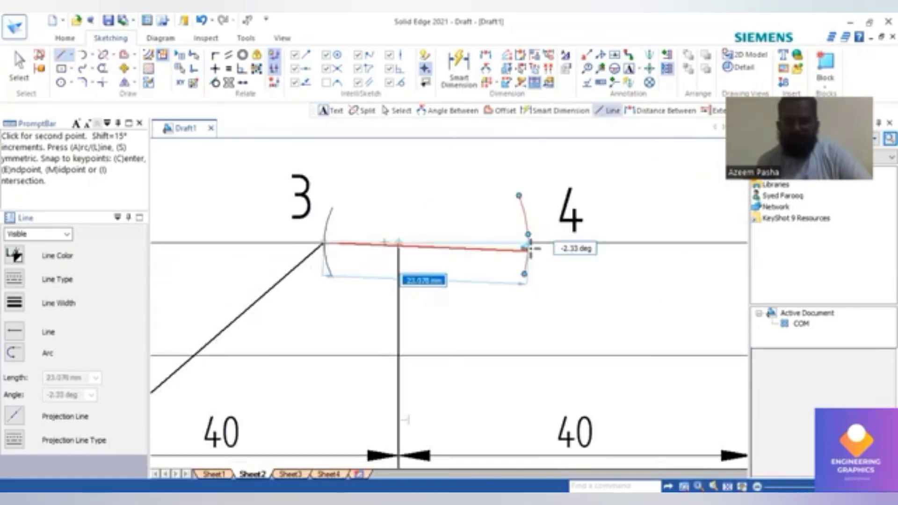
pyautogui.scroll(2, 530, 248)
pyautogui.click(526, 237)
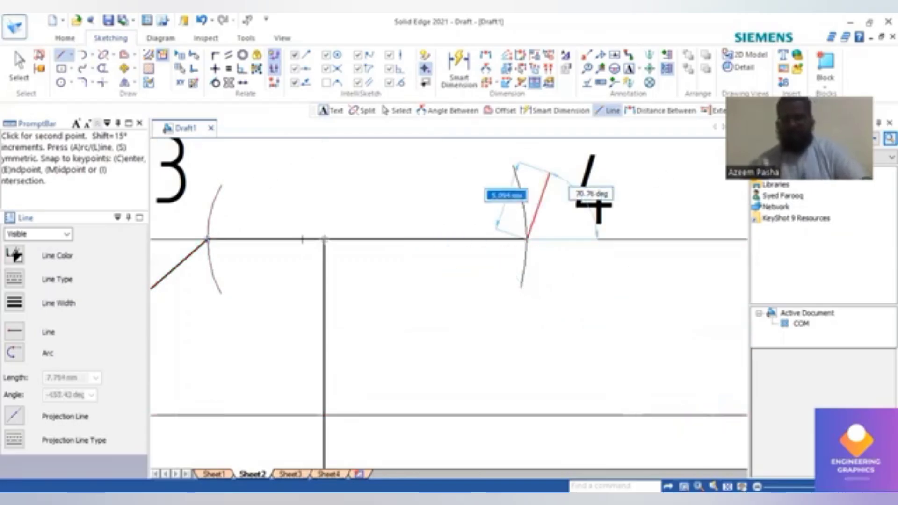
# - Continue the outline from point 4 through 5 to the second point 1, and close it along the base line to the first point 1
pyautogui.click(727, 486)
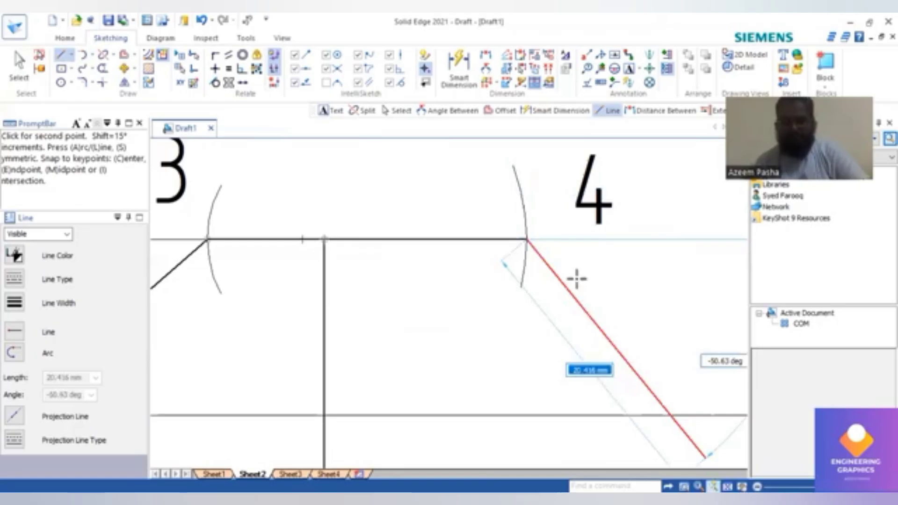
pyautogui.scroll(3, 548, 261)
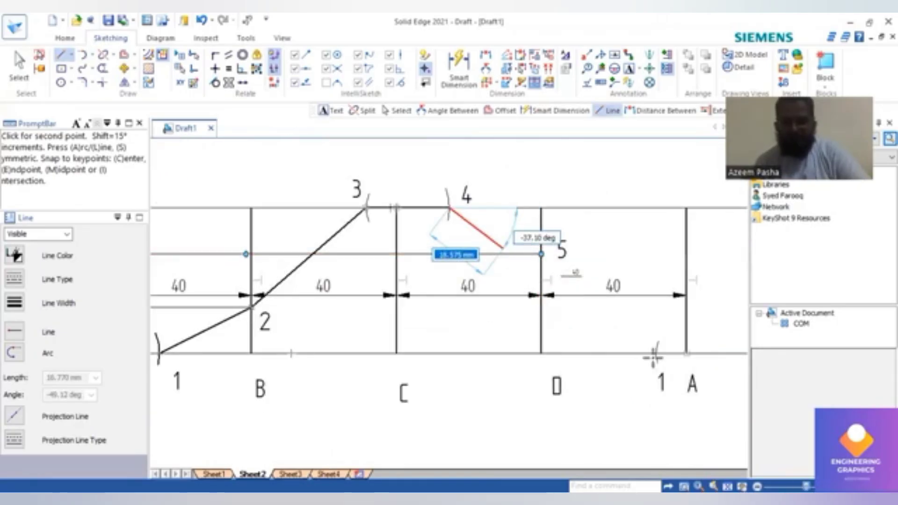
pyautogui.click(541, 254)
pyautogui.click(655, 353)
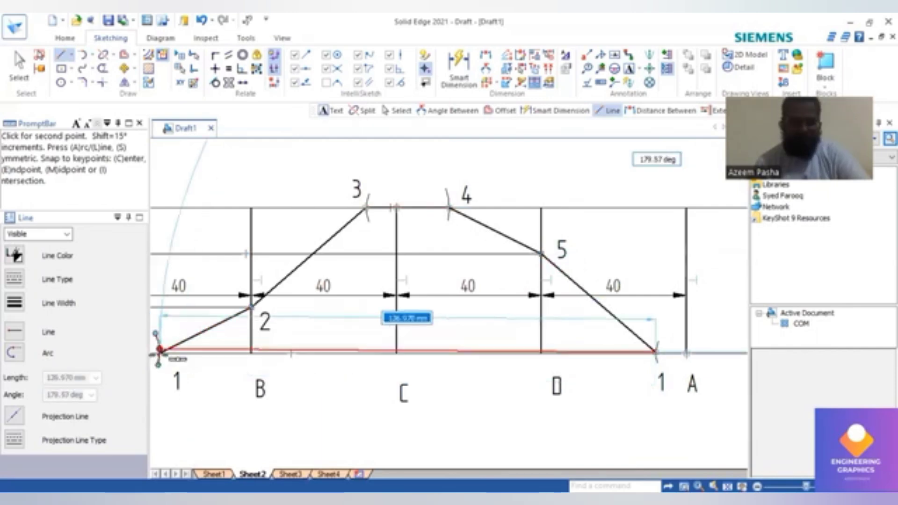
pyautogui.scroll(4, 151, 370)
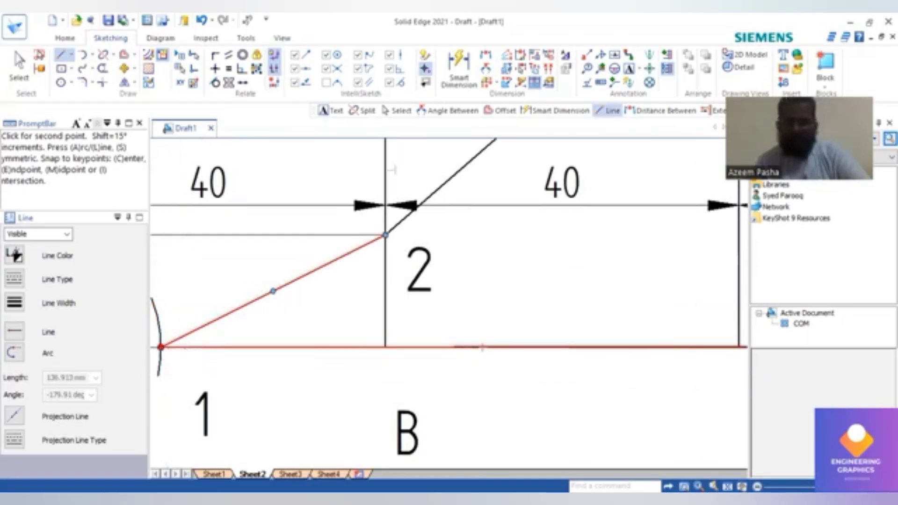
pyautogui.click(160, 347)
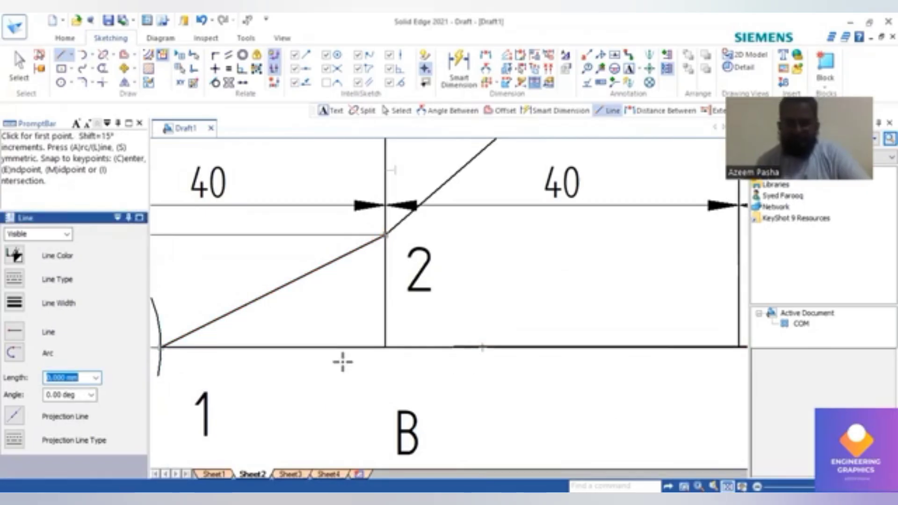
# - Examine the closed development and compare it with the Problem 5 solution in the PDF, returning to the Solid Edge drawing
pyautogui.middleClick(370, 334)
pyautogui.middleClick(370, 334)
pyautogui.scroll(2, 371, 334)
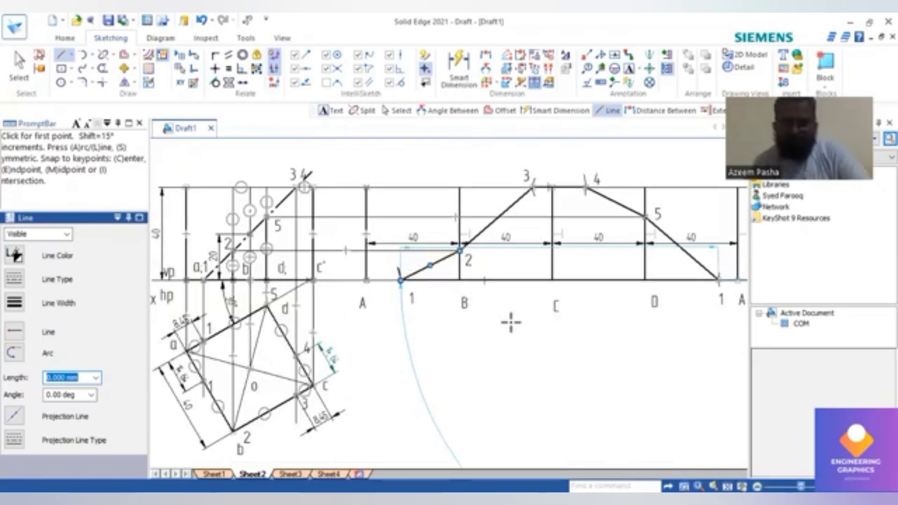
pyautogui.scroll(2, 511, 322)
pyautogui.scroll(-2, 511, 323)
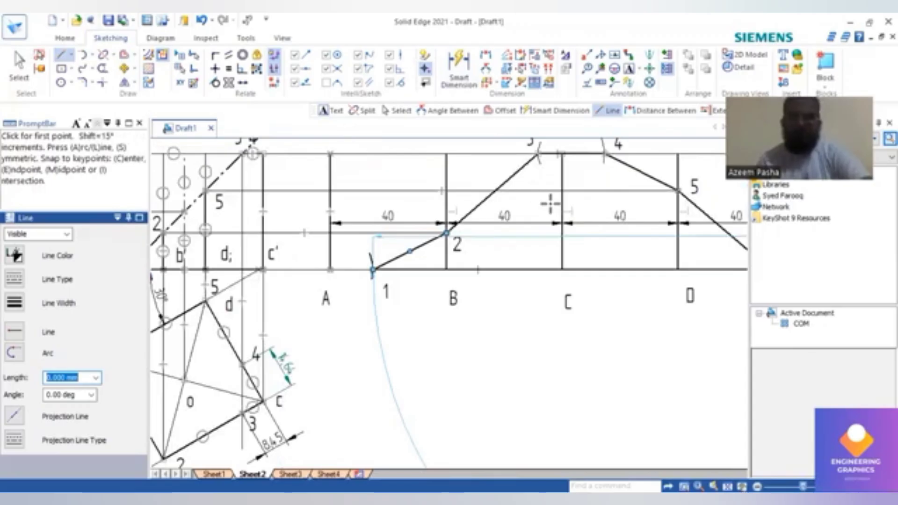
pyautogui.scroll(-2, 629, 180)
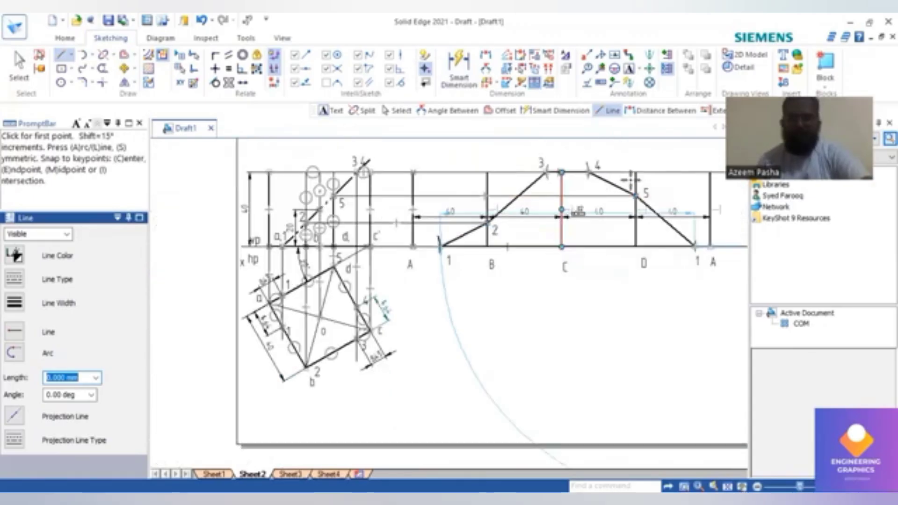
pyautogui.scroll(1, 629, 182)
pyautogui.scroll(1, 554, 256)
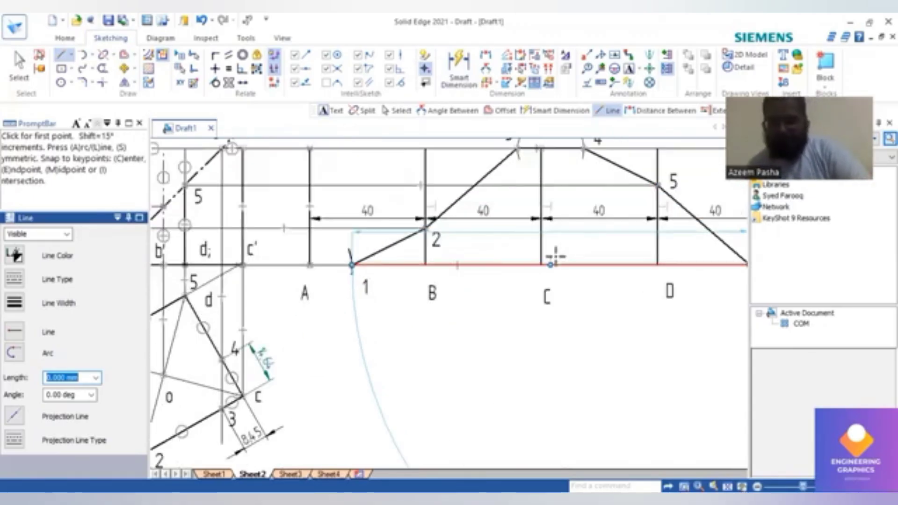
pyautogui.scroll(-1, 628, 308)
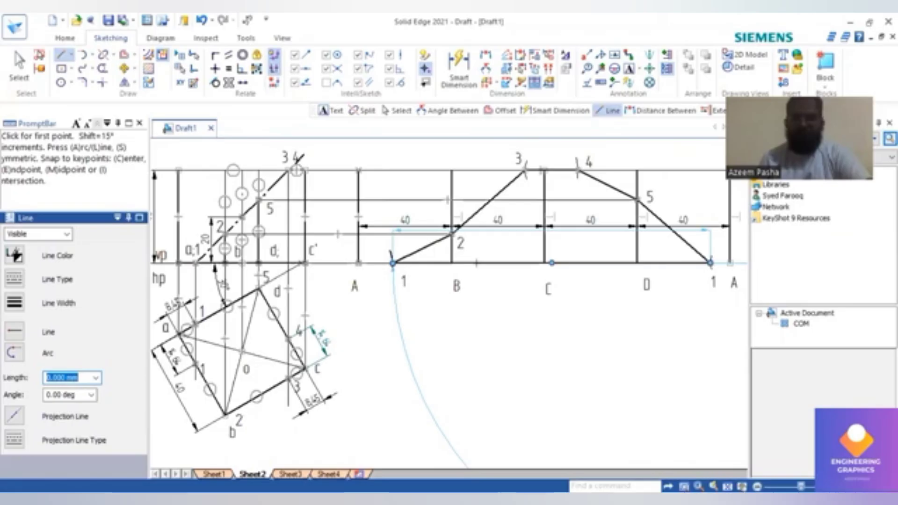
pyautogui.hotkey('alt', 'Tab')
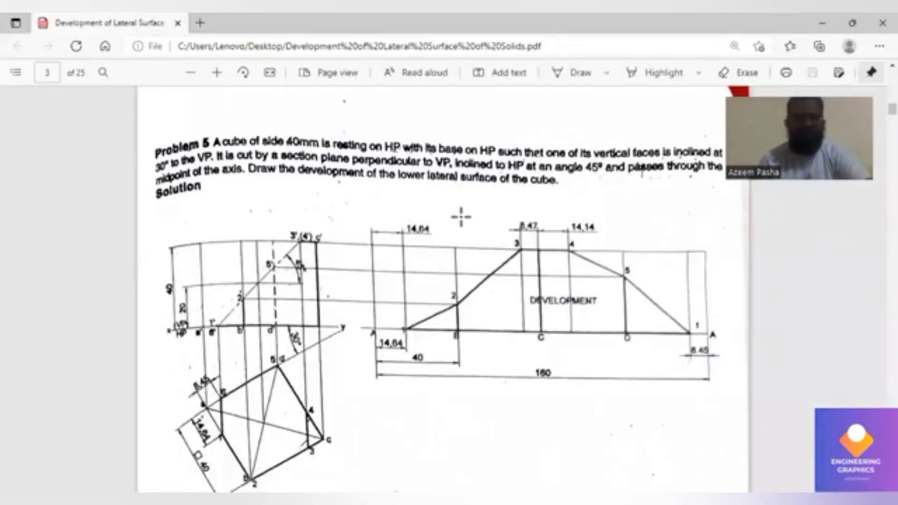
pyautogui.hotkey('alt', 'Tab')
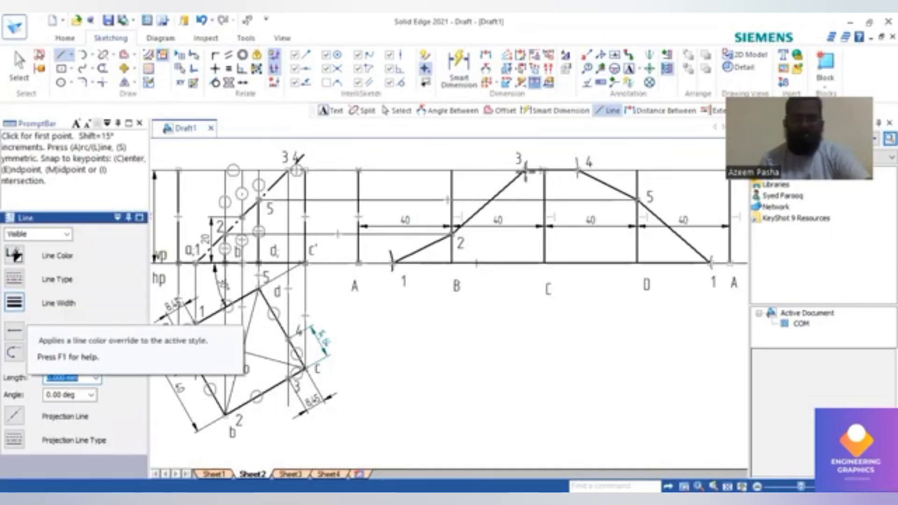
# - Draw thin vertical lines from points 3 and 4 down to the base line of the development
pyautogui.click(525, 170)
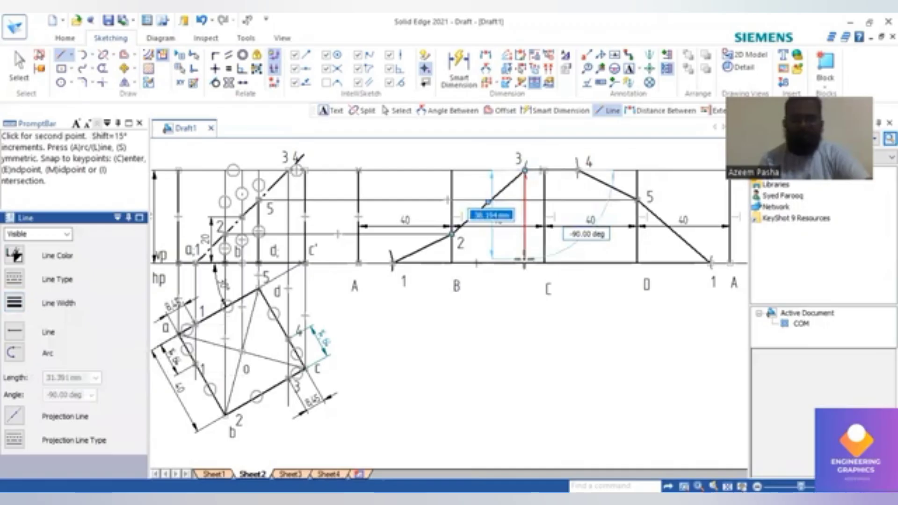
pyautogui.press('Escape')
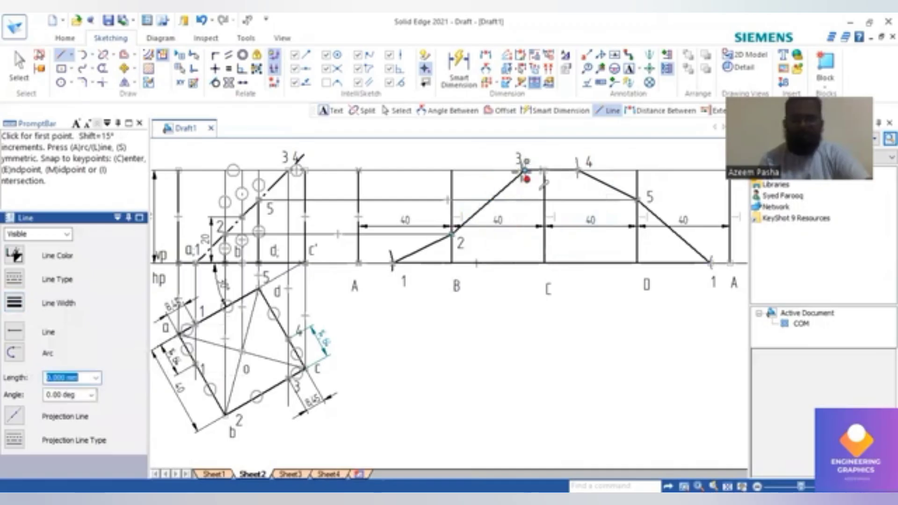
pyautogui.click(524, 171)
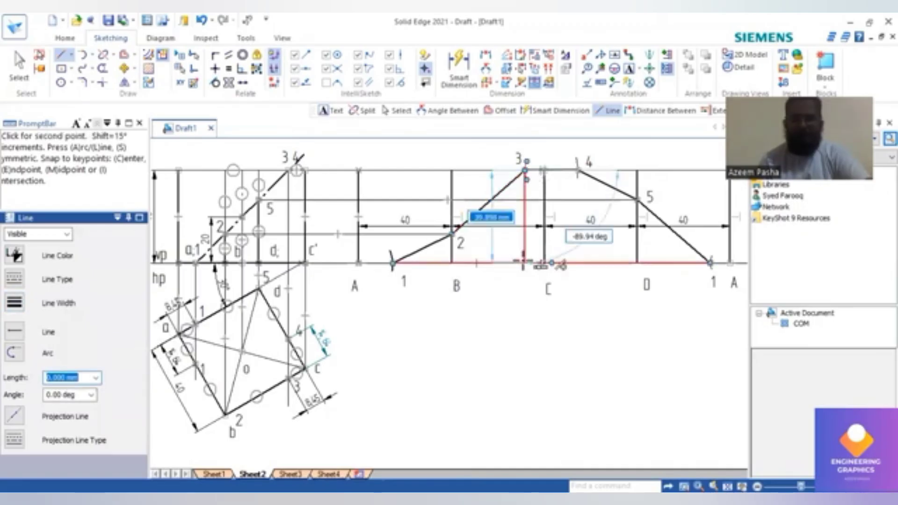
pyautogui.press('Escape')
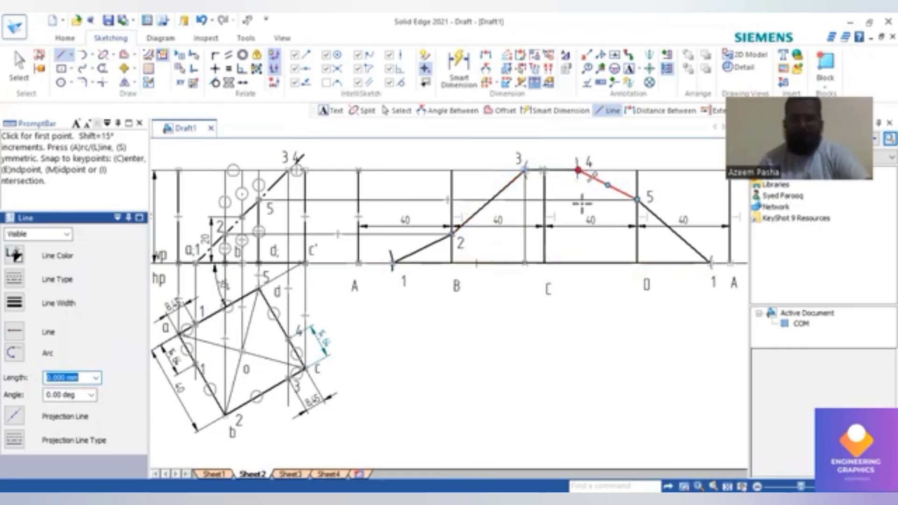
pyautogui.click(581, 206)
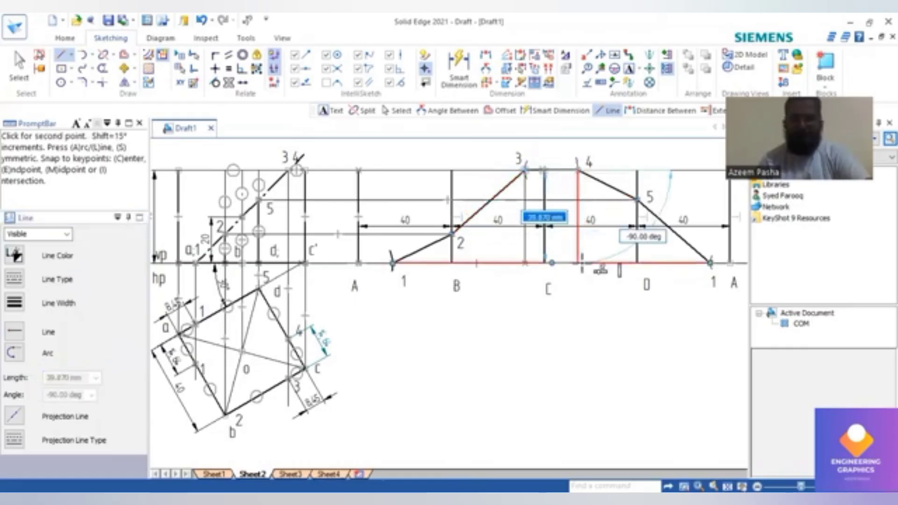
pyautogui.press('Escape')
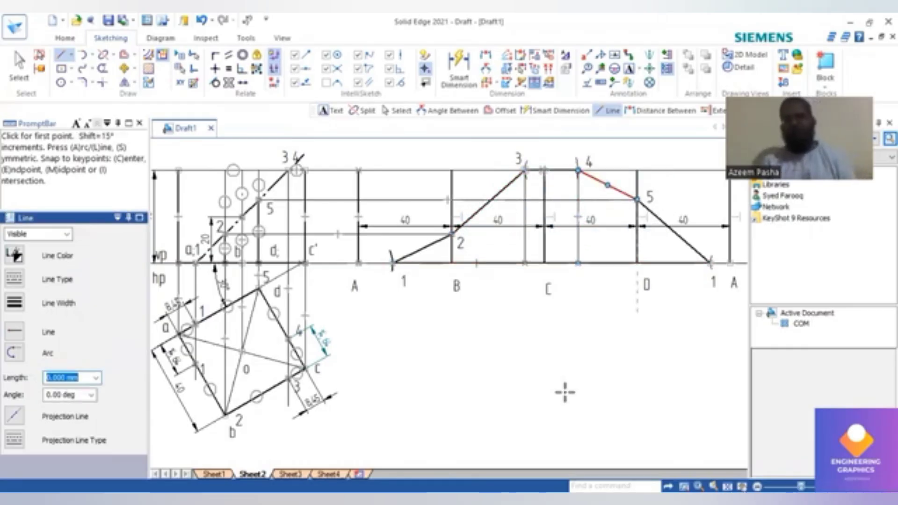